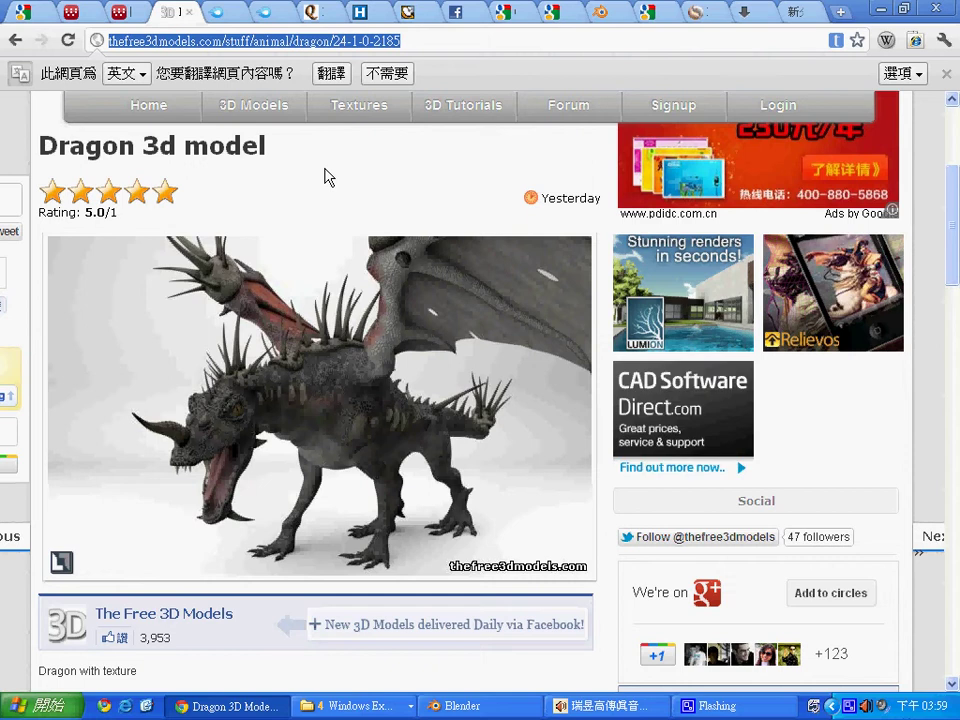
Download dragon.zip from MediaFire and save it into the Obj folder.
scroll(480, 249, "down", 5)
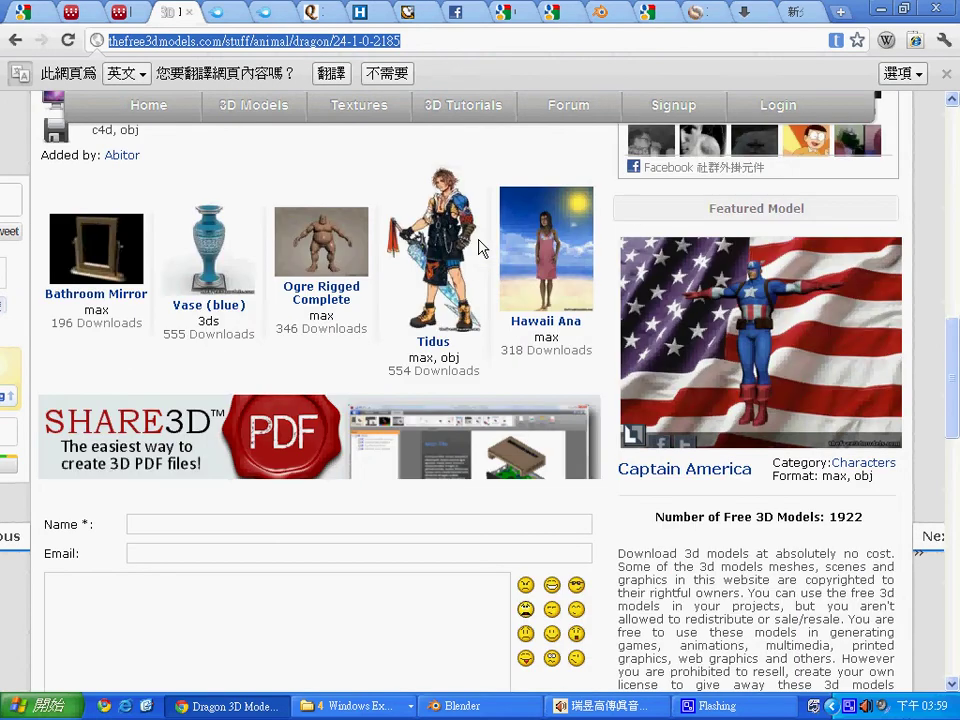
scroll(480, 248, "up", 2)
left_click(481, 251)
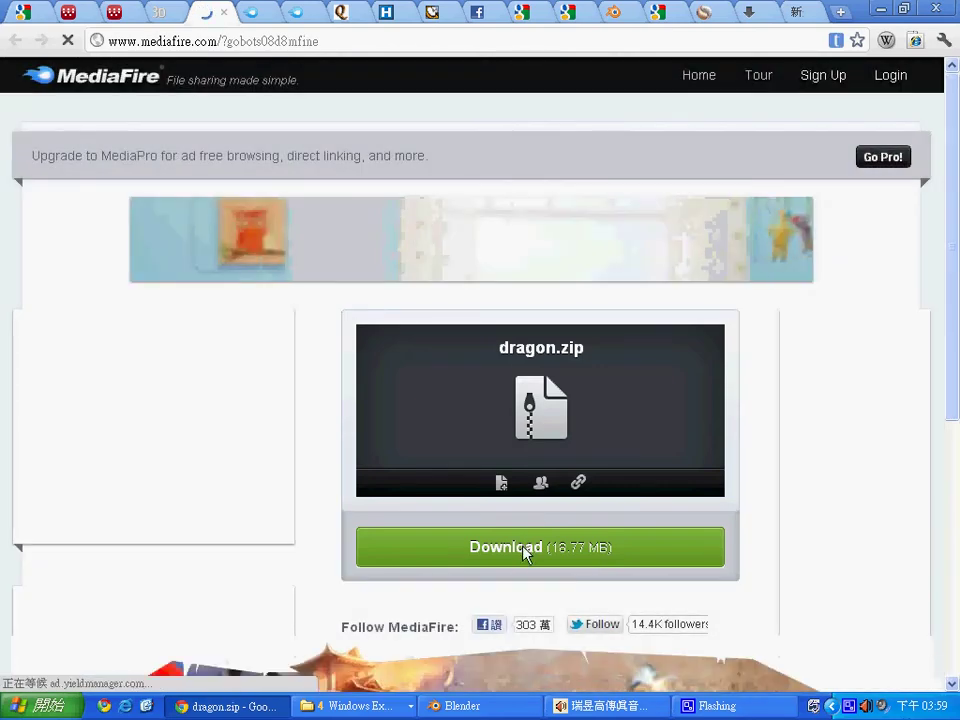
left_click(525, 551)
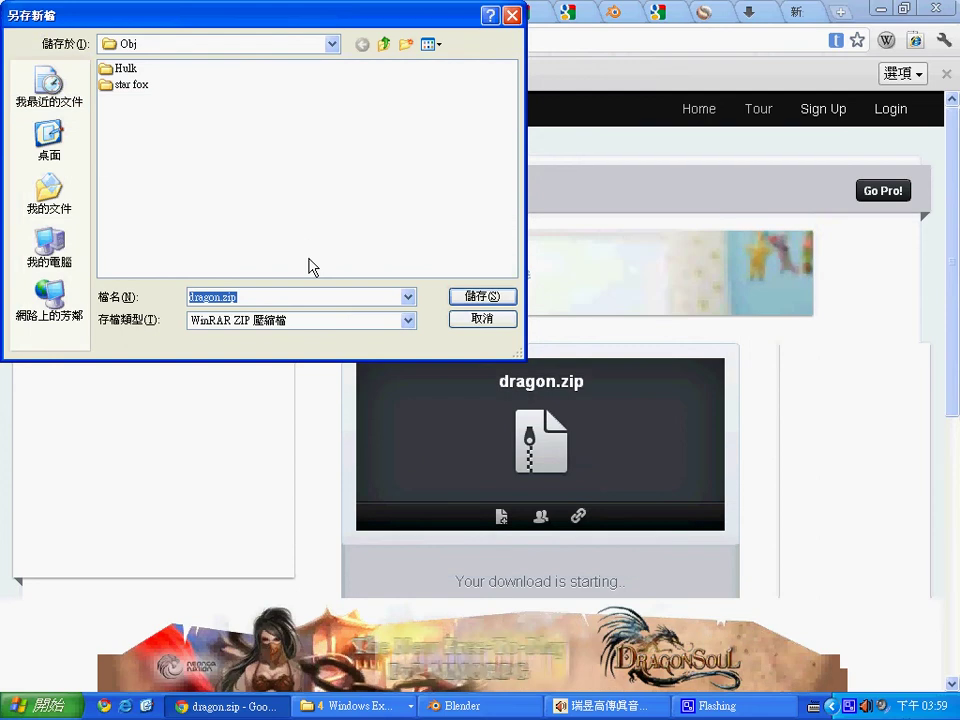
left_click(462, 295)
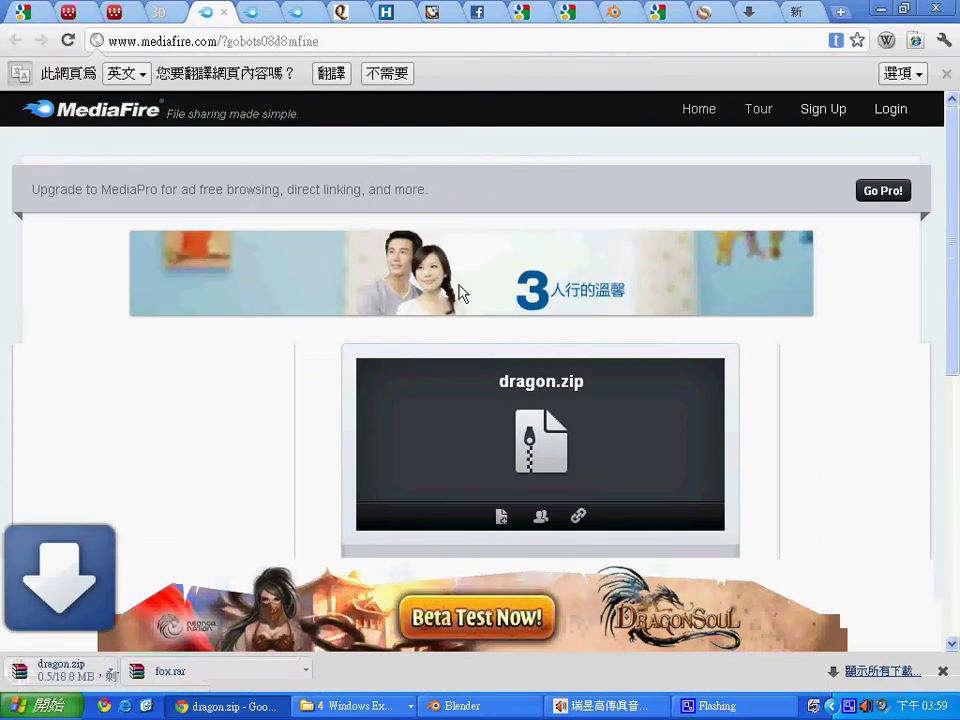
Close the fox.rar tab and the other leftover browser tabs.
left_click(260, 14)
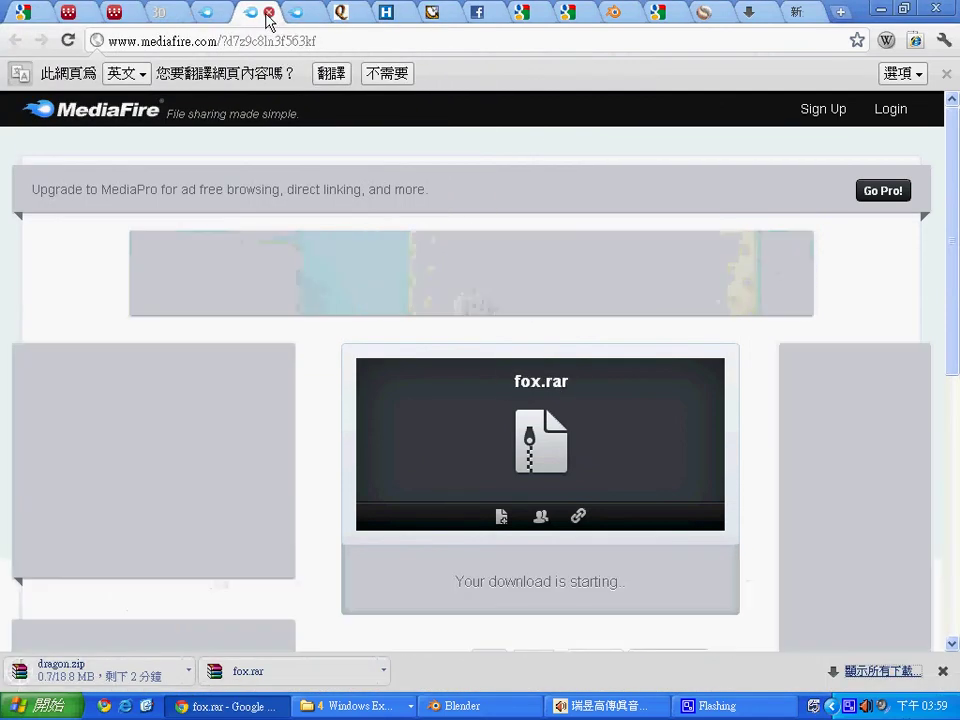
left_click(270, 13)
left_click(270, 13)
left_click(270, 13)
left_click(270, 13)
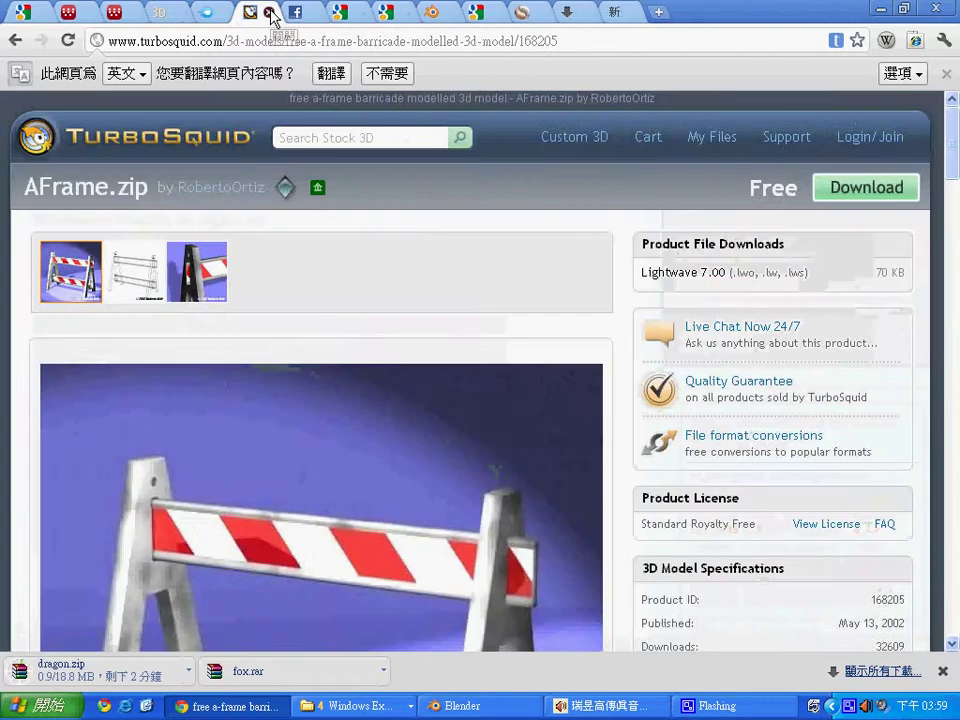
left_click(270, 13)
left_click(270, 13)
left_click(270, 13)
left_click(270, 13)
left_click(270, 13)
Close the last leftover tab and return to the thefree3dmodels.com home page.
left_click(270, 13)
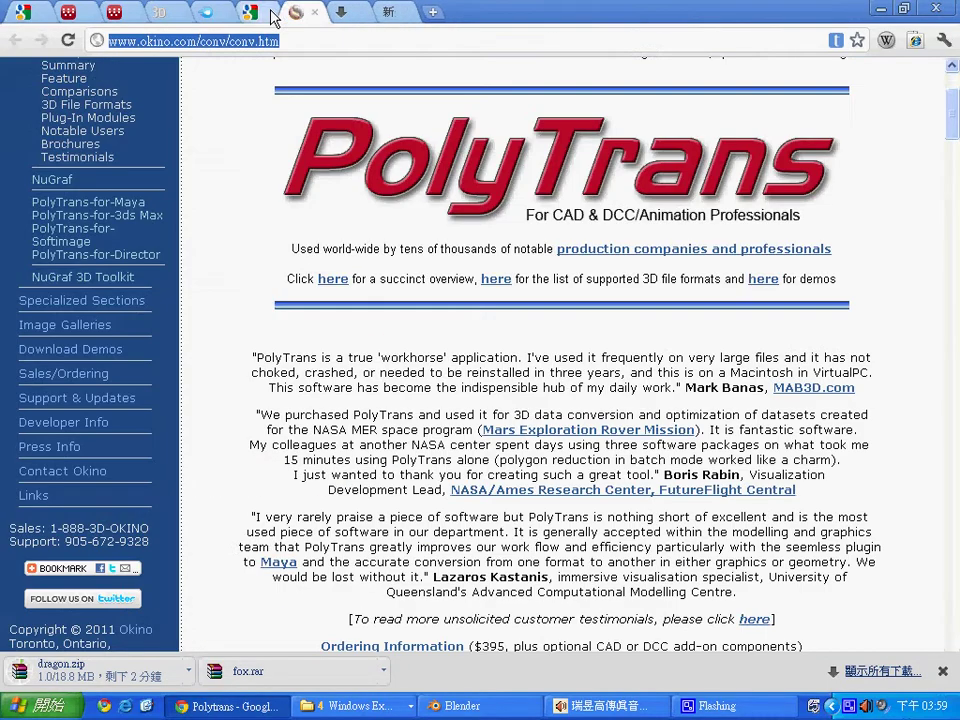
left_click(270, 13)
left_click(270, 13)
left_click(270, 13)
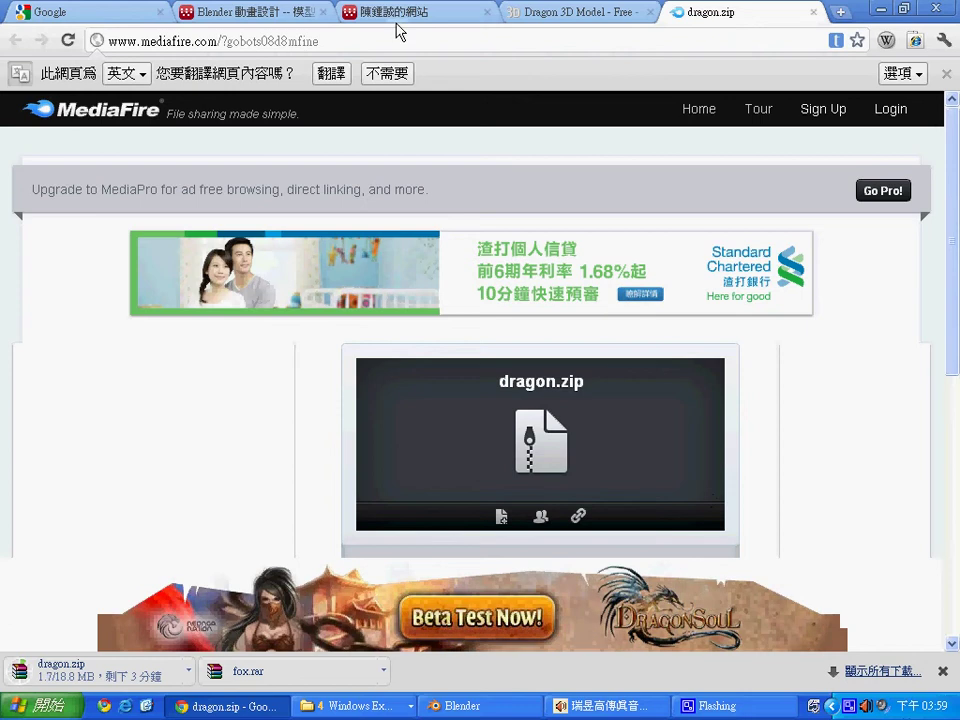
left_click(579, 17)
scroll(418, 340, "up", 3)
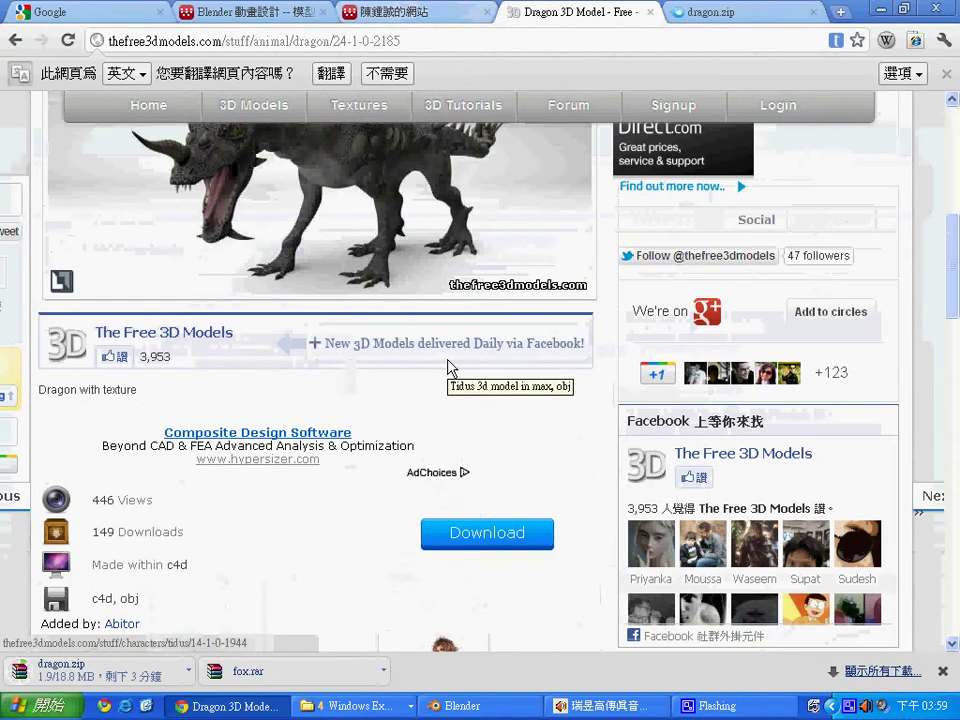
scroll(366, 276, "up", 6)
left_click(16, 40)
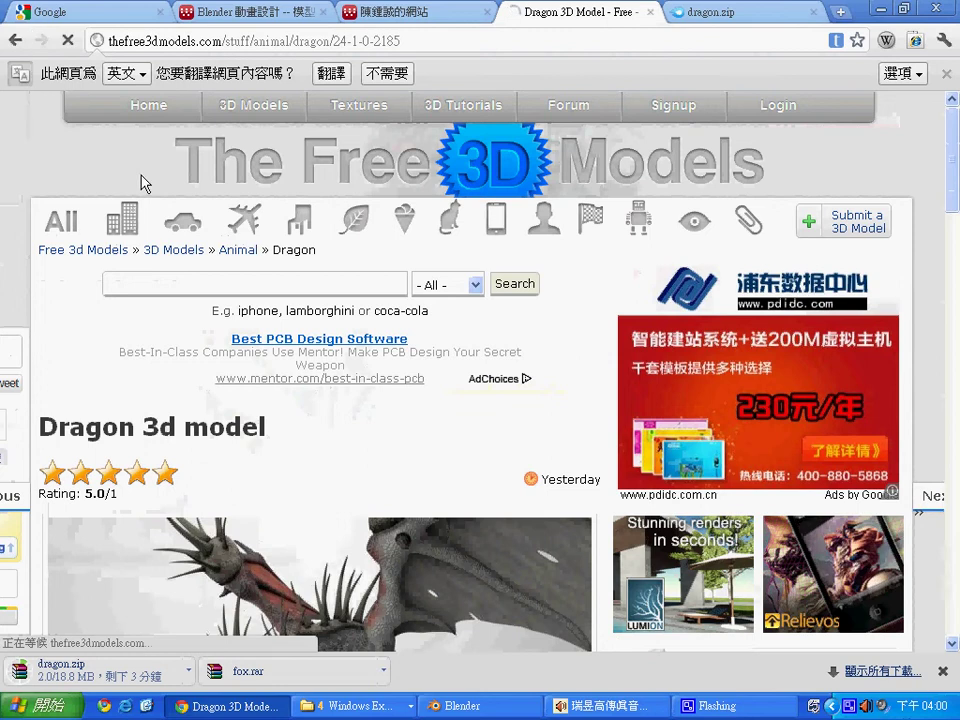
scroll(516, 379, "down", 1)
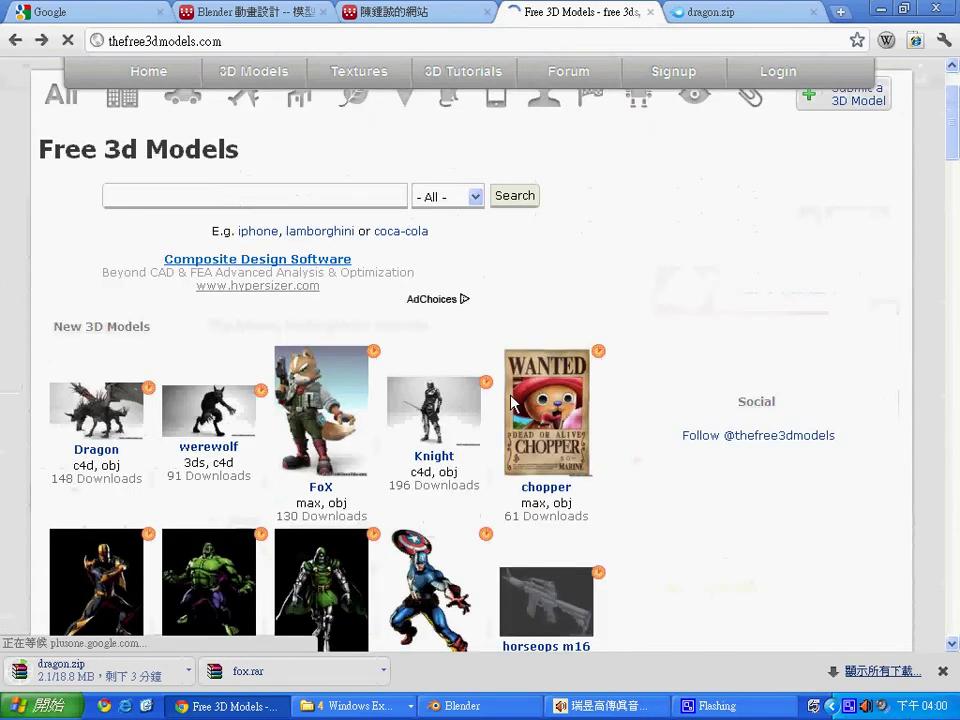
scroll(513, 395, "down", 2)
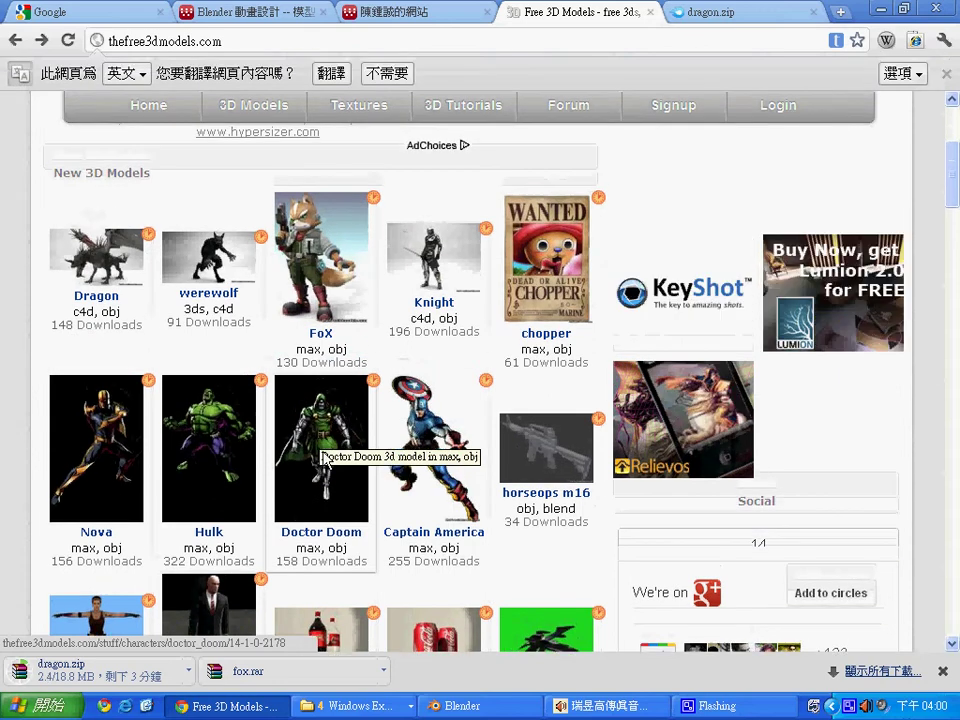
Open the Doctor Doom model page and start its download.
left_click(325, 456)
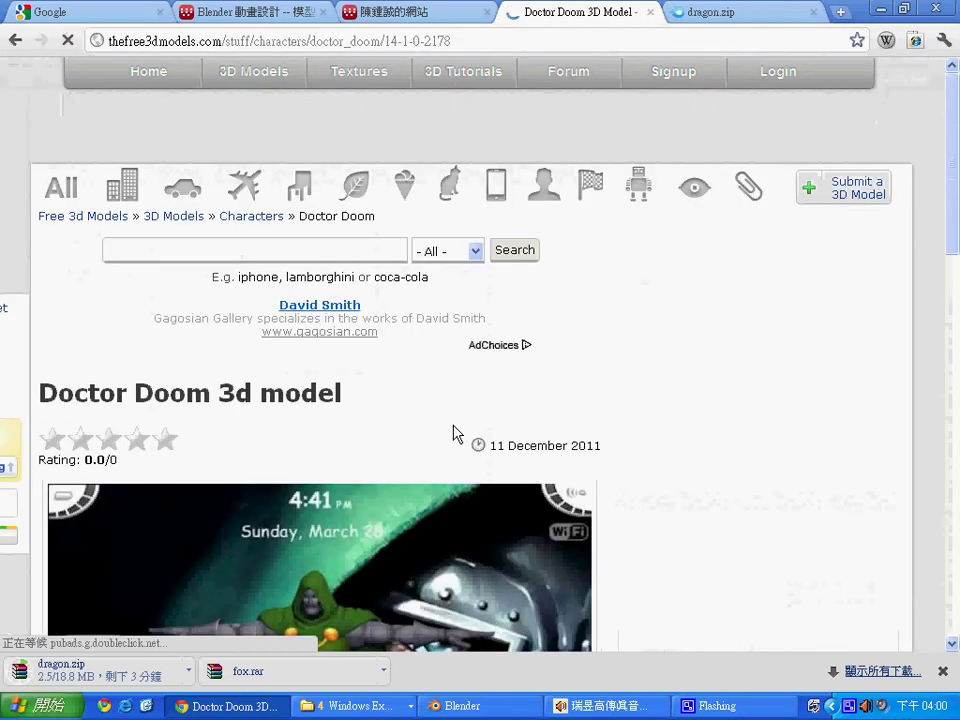
scroll(450, 480, "down", 4)
scroll(452, 479, "down", 4)
scroll(451, 480, "down", 5)
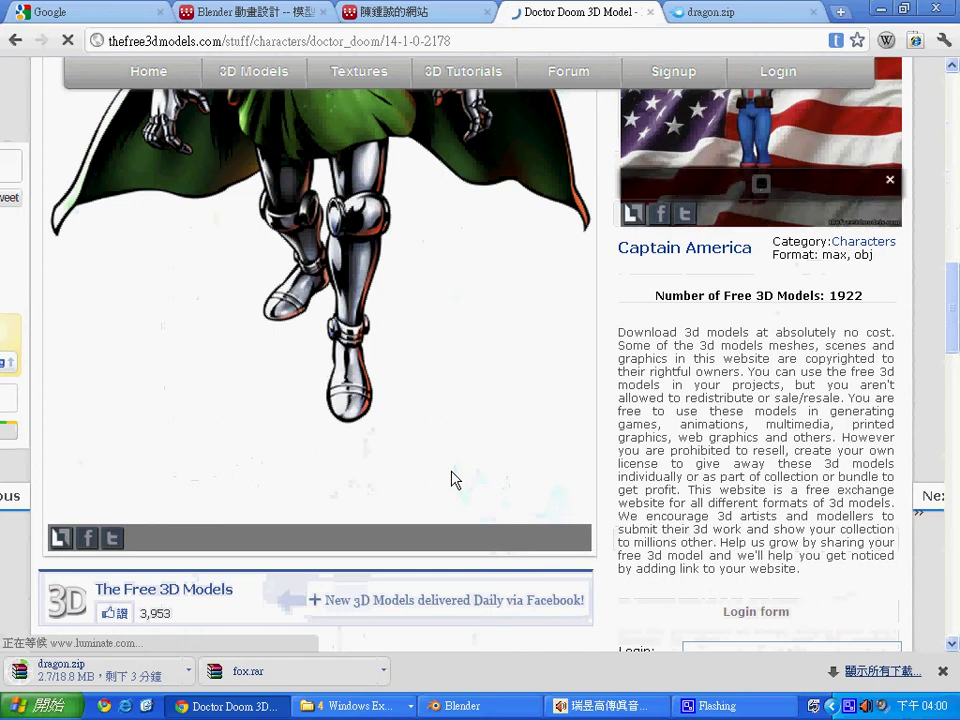
scroll(451, 480, "down", 2)
scroll(451, 480, "down", 2)
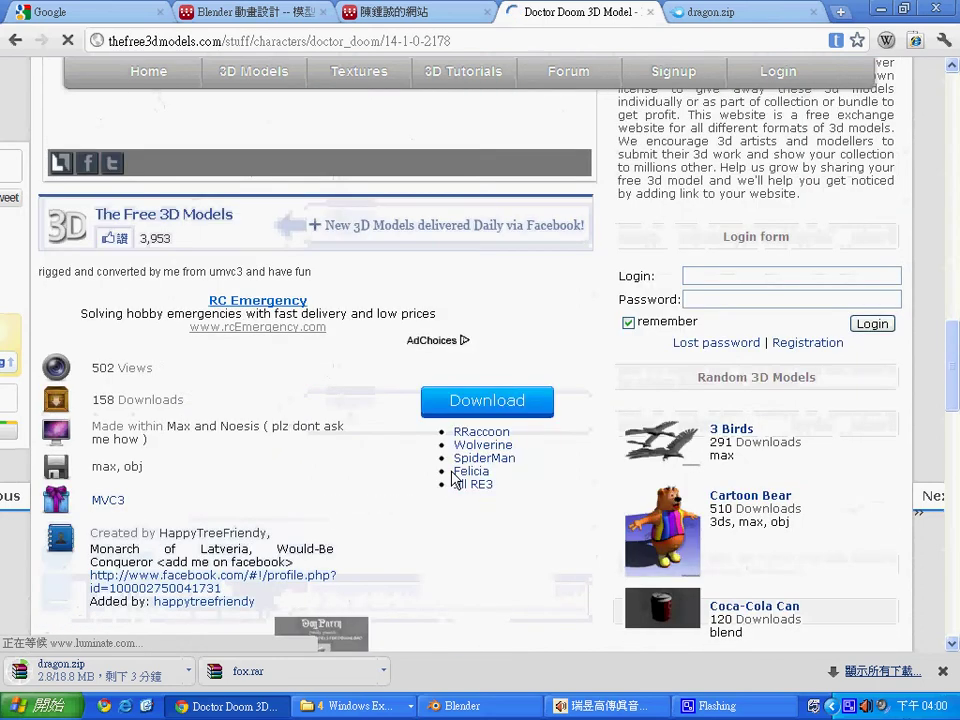
scroll(470, 420, "down", 3)
left_click(503, 221)
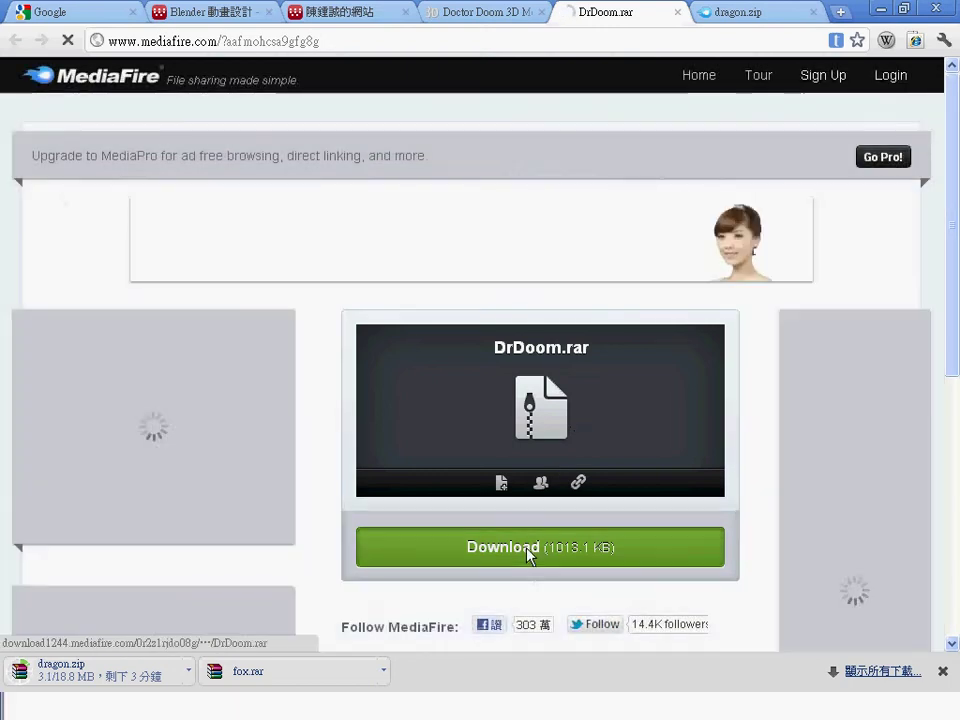
Save DrDoom.rar into the Obj folder, pause dragon.zip, and show all downloads.
left_click(525, 553)
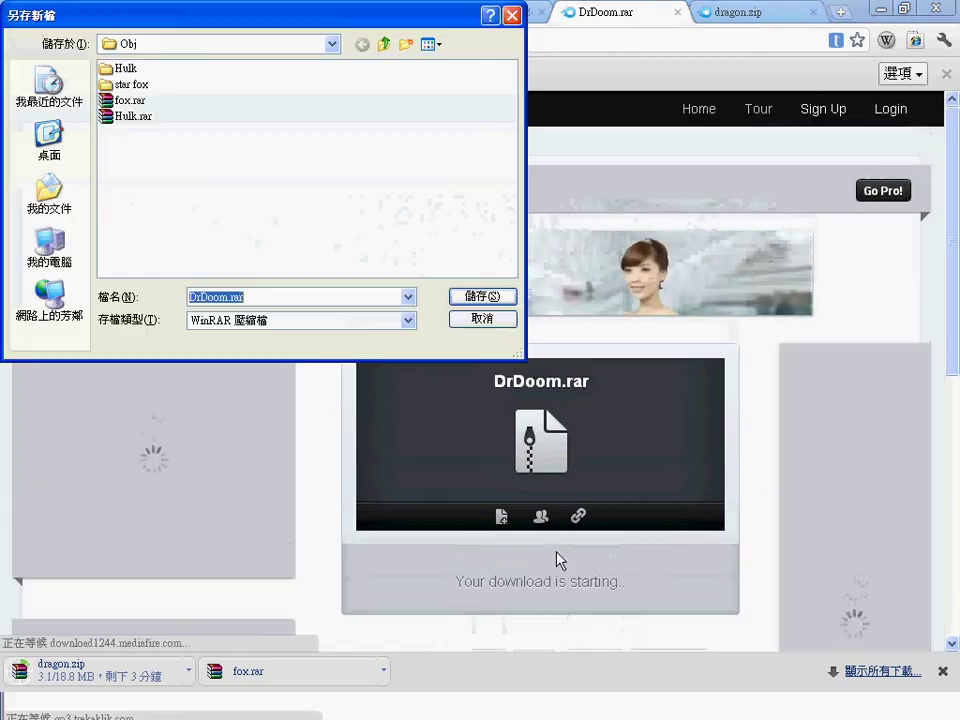
left_click(486, 298)
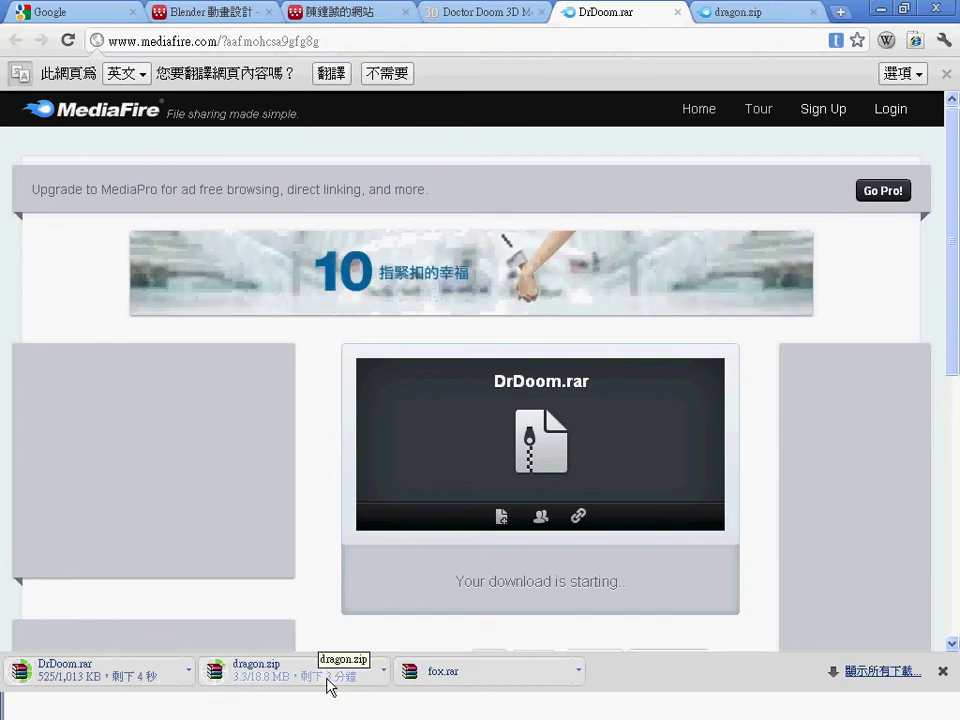
left_click(330, 680)
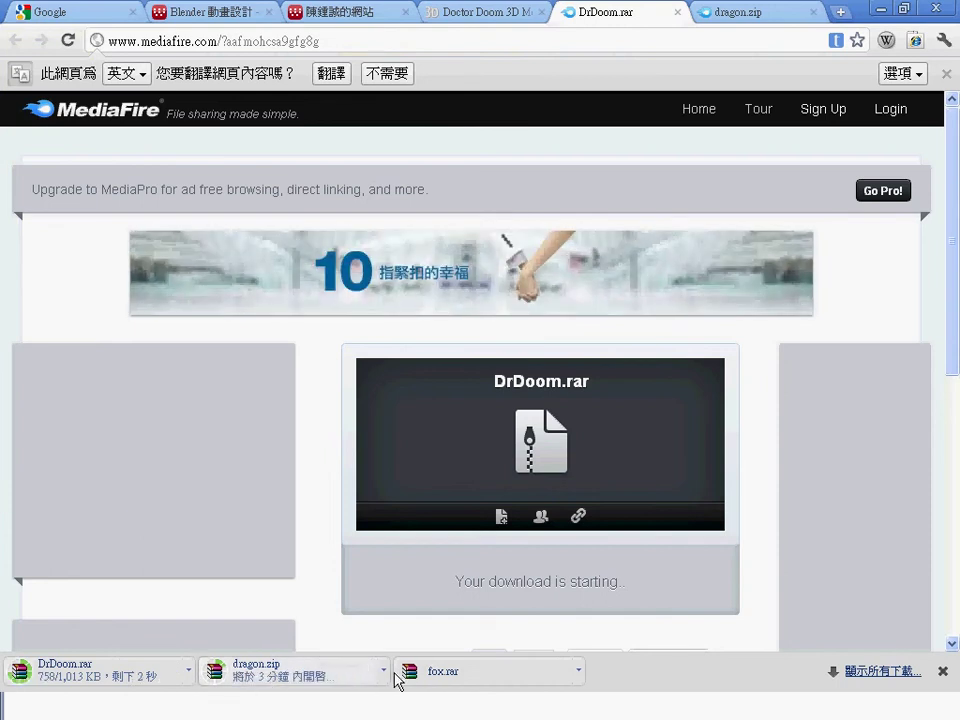
left_click(386, 671)
left_click(402, 638)
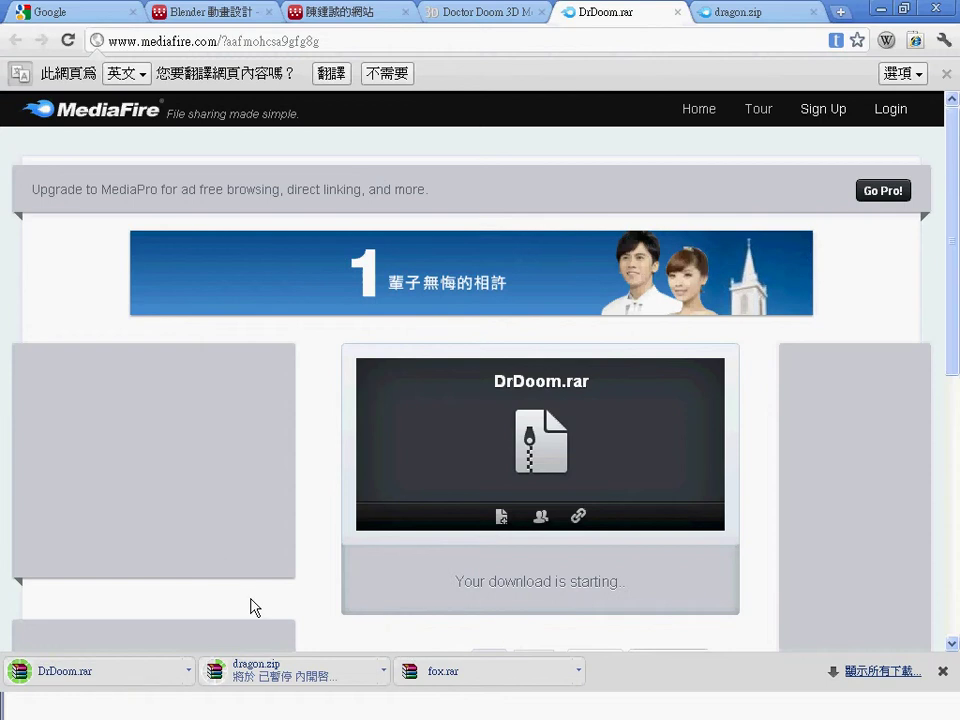
left_click(877, 671)
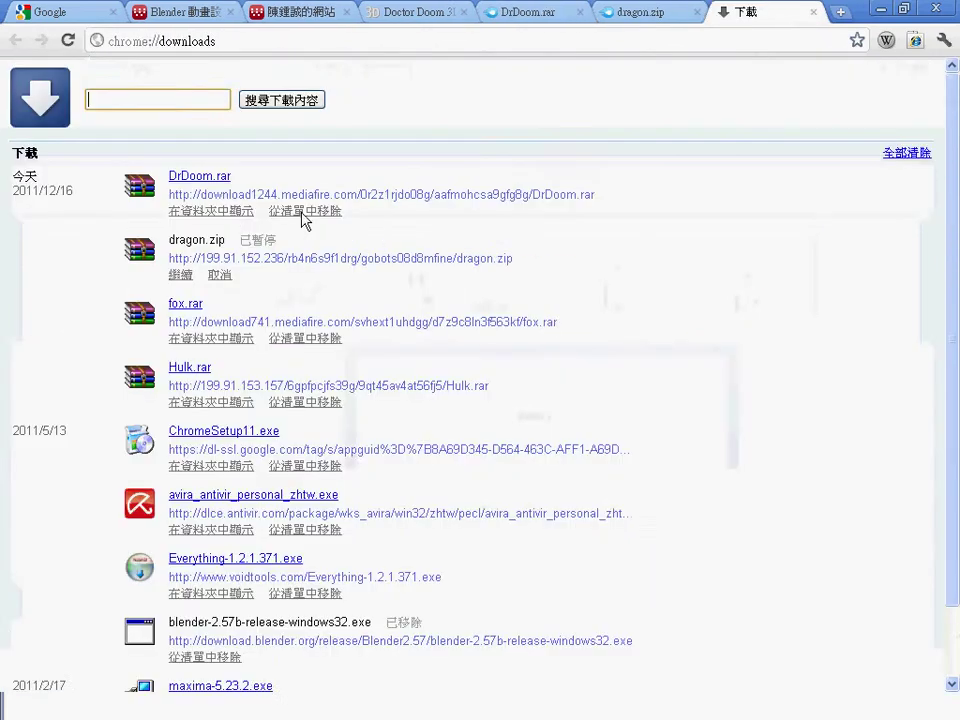
Extract DrDoom.rar to a DrDoom folder and select DrDoom.obj inside it.
left_click(231, 211)
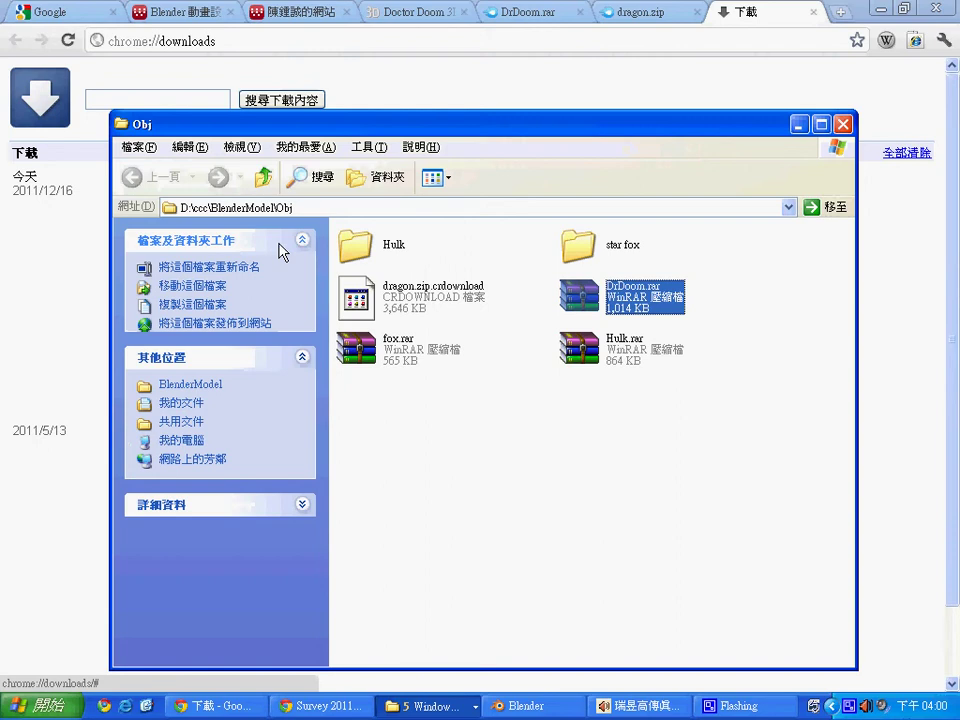
right_click(631, 308)
mouse_move(700, 345)
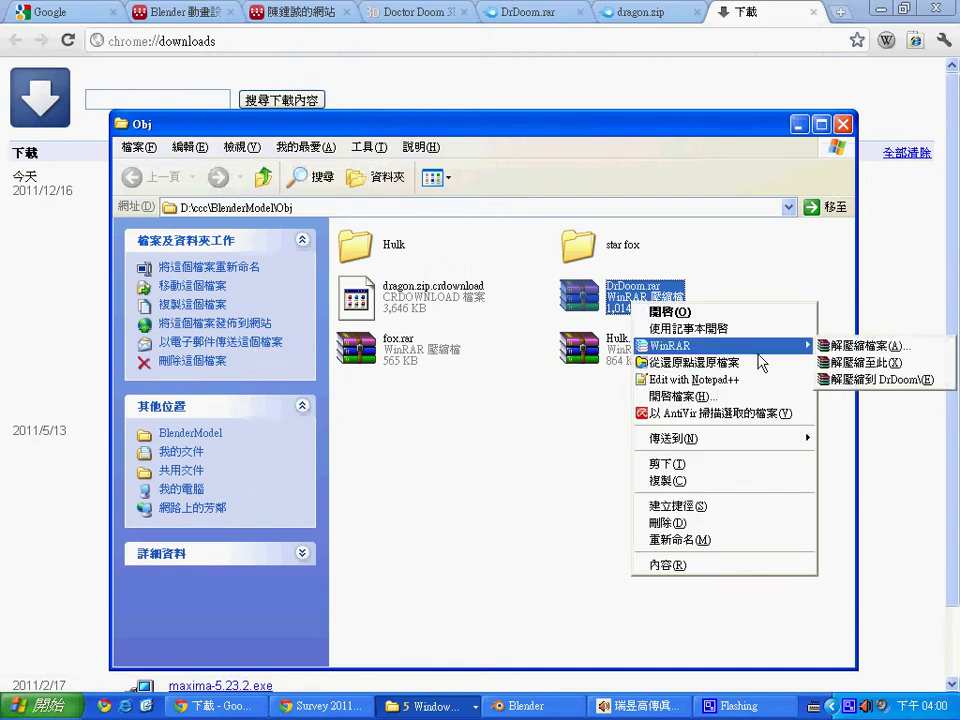
left_click(842, 366)
left_click(671, 418)
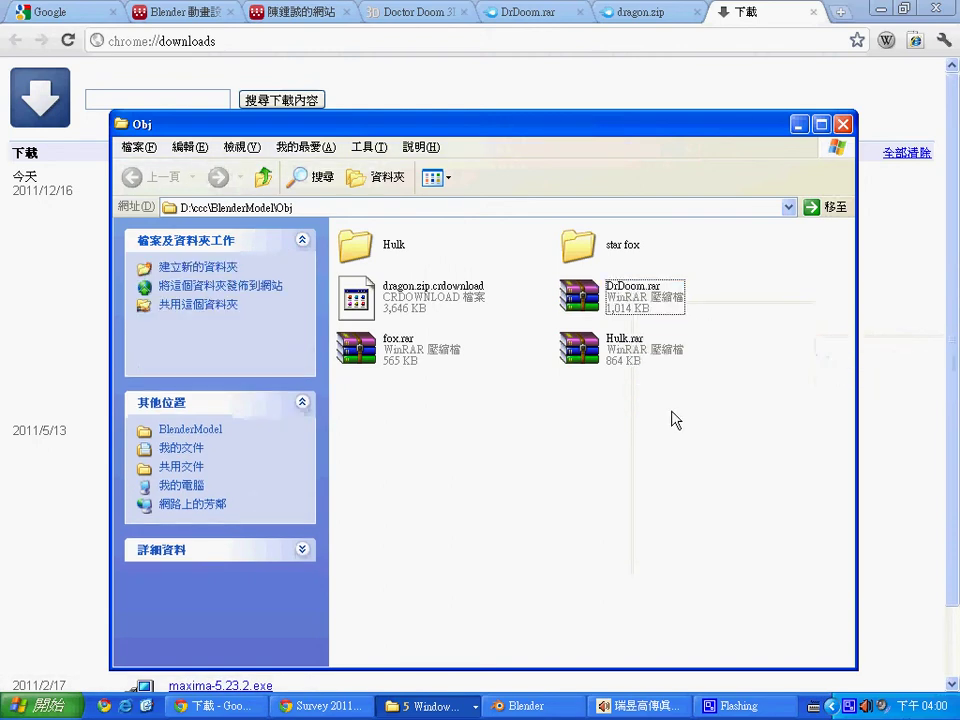
double_click(401, 408)
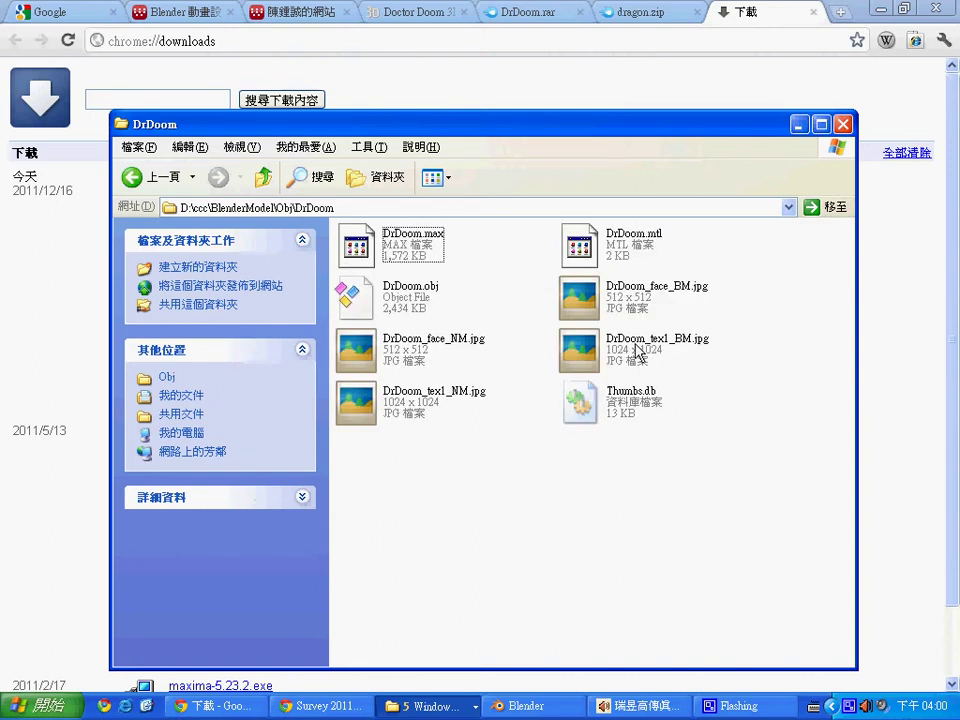
left_click(433, 312)
Move the old Blender window out of the way and bring up the Start menu.
left_click(546, 707)
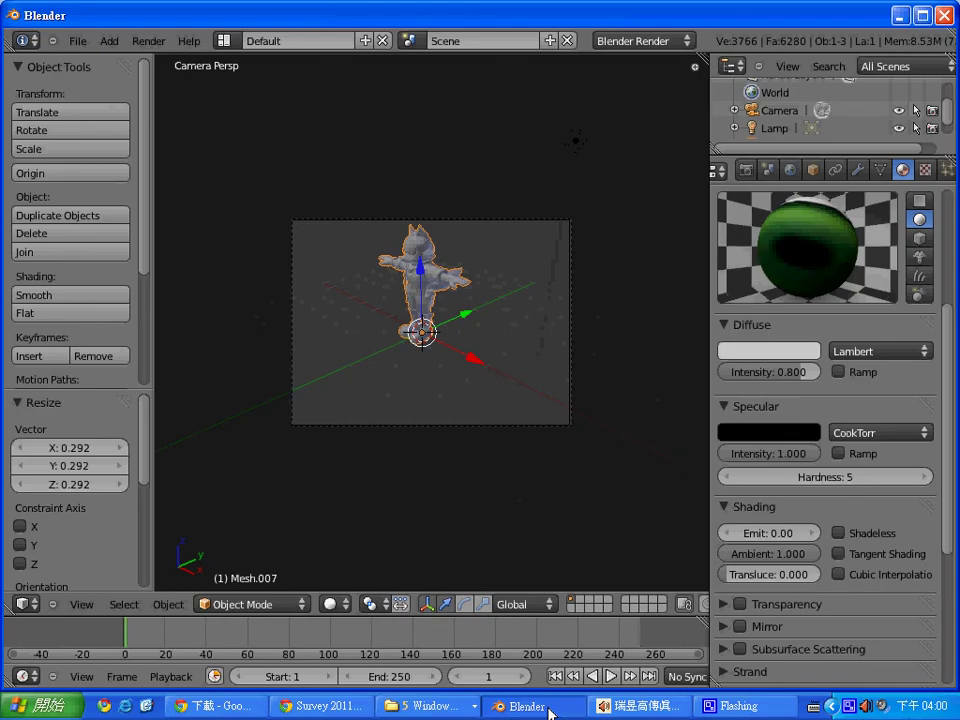
left_click(530, 706)
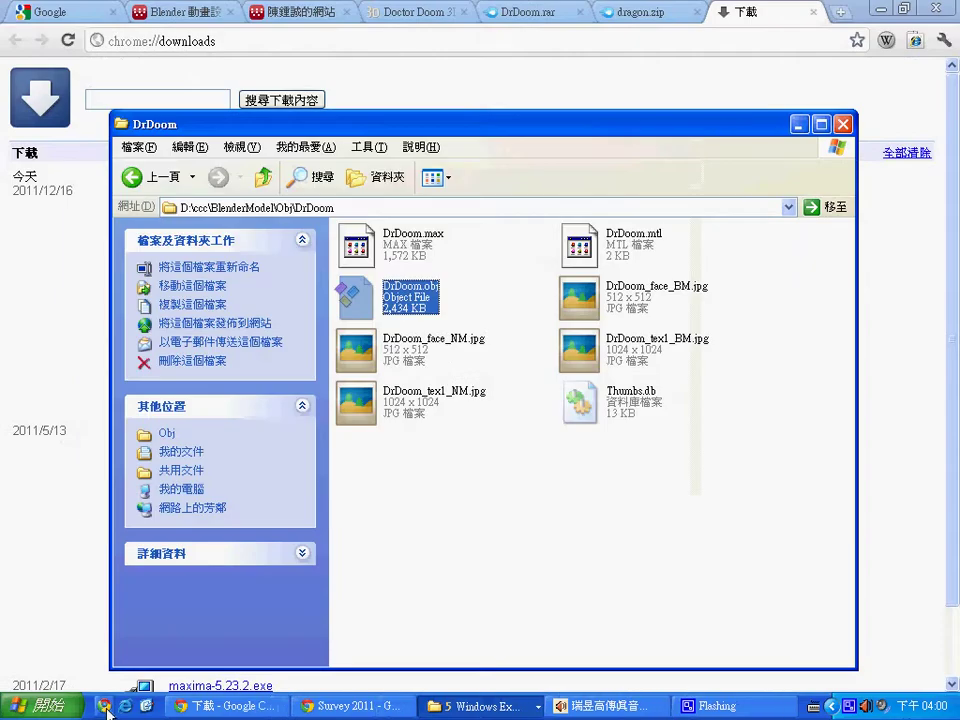
left_click(48, 706)
Launch a fresh Blender, dismiss the splash screen, and delete the default cube.
left_click(74, 462)
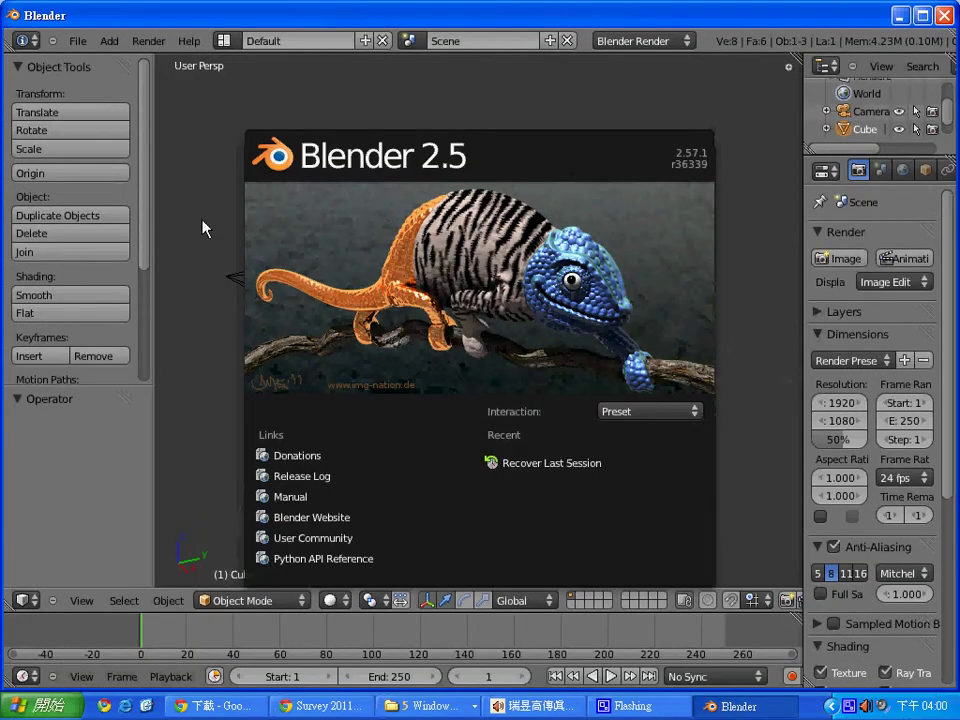
left_click(203, 228)
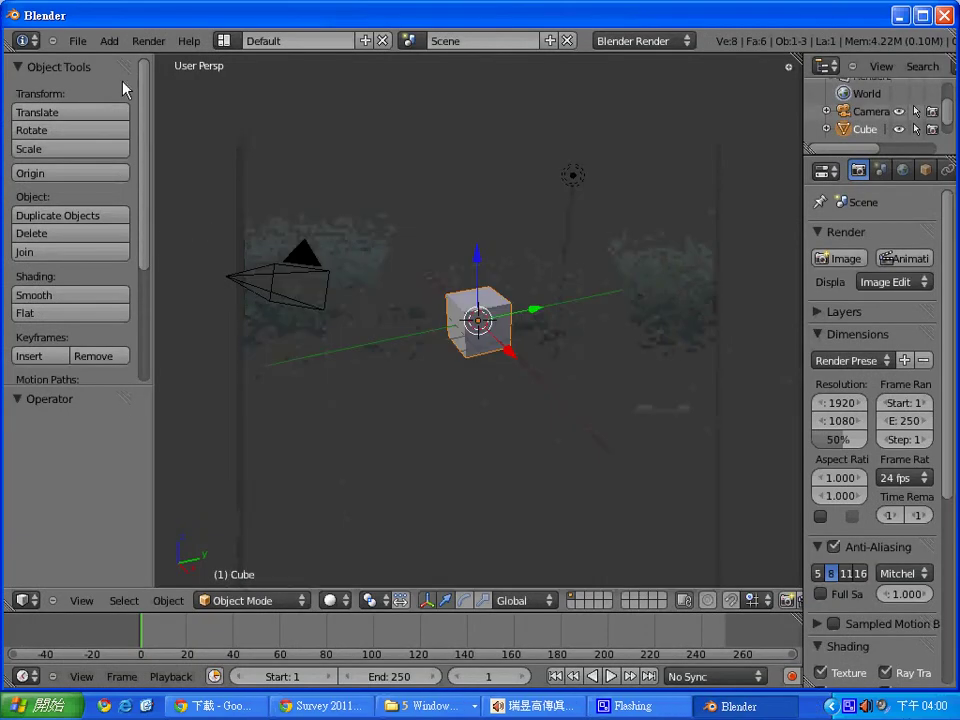
key("x")
left_click(465, 331)
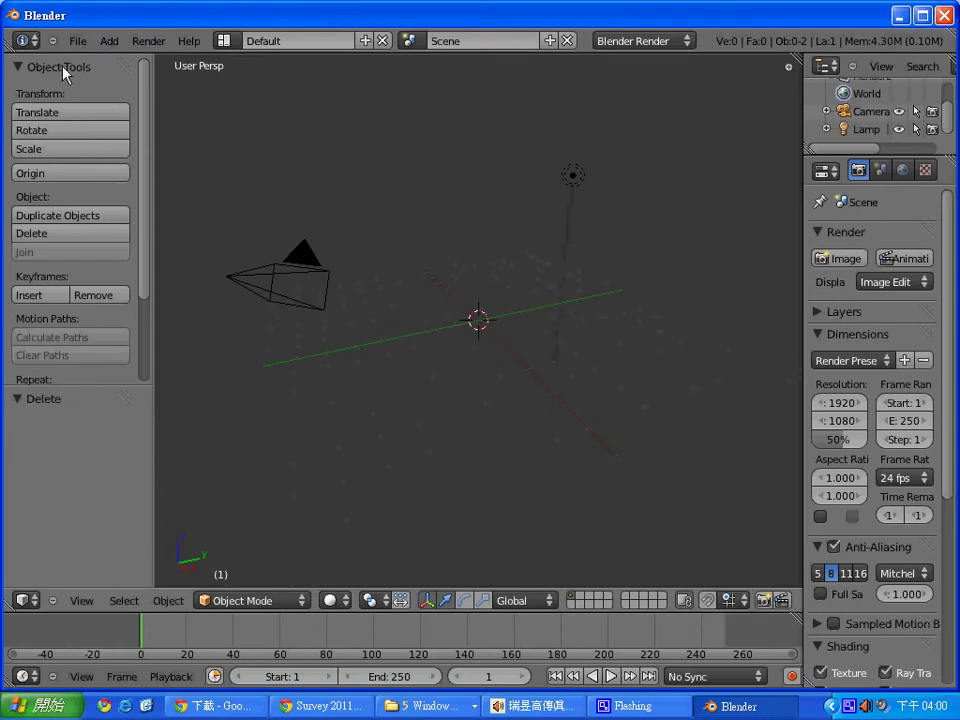
left_click(75, 41)
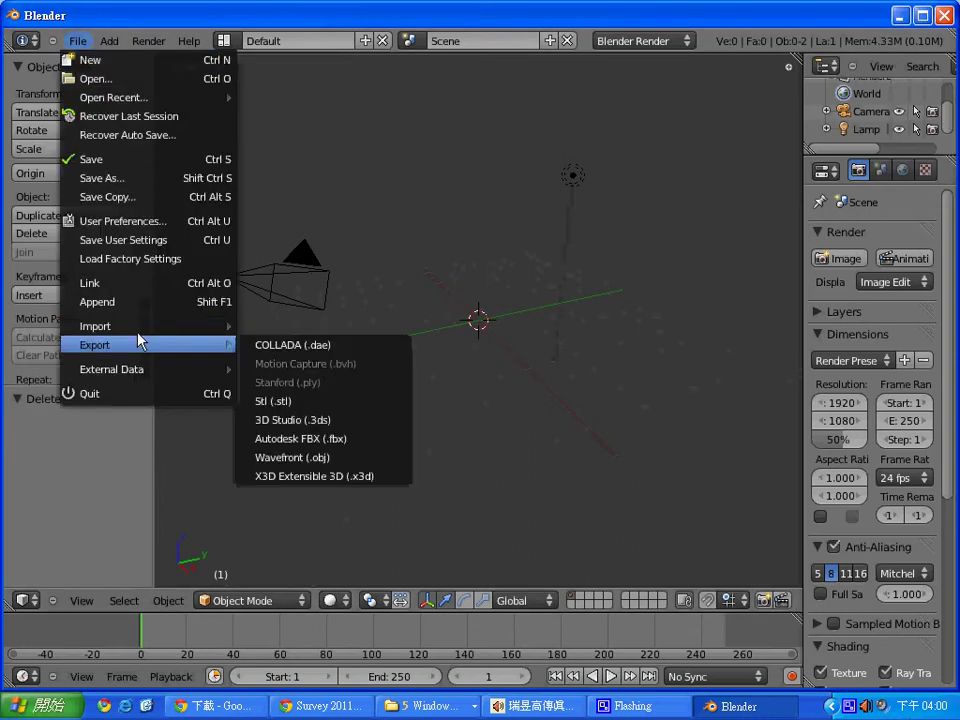
mouse_move(145, 326)
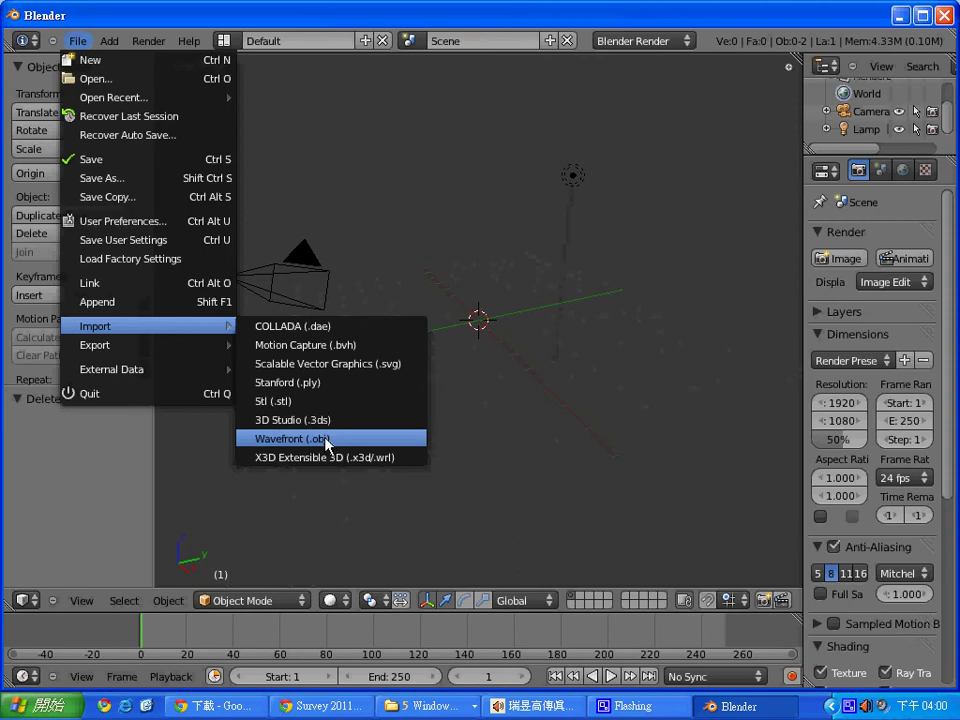
Import DrDoom.obj as Wavefront OBJ from D:\ccc\BlenderModel\Obj\DrDoom.
left_click(327, 440)
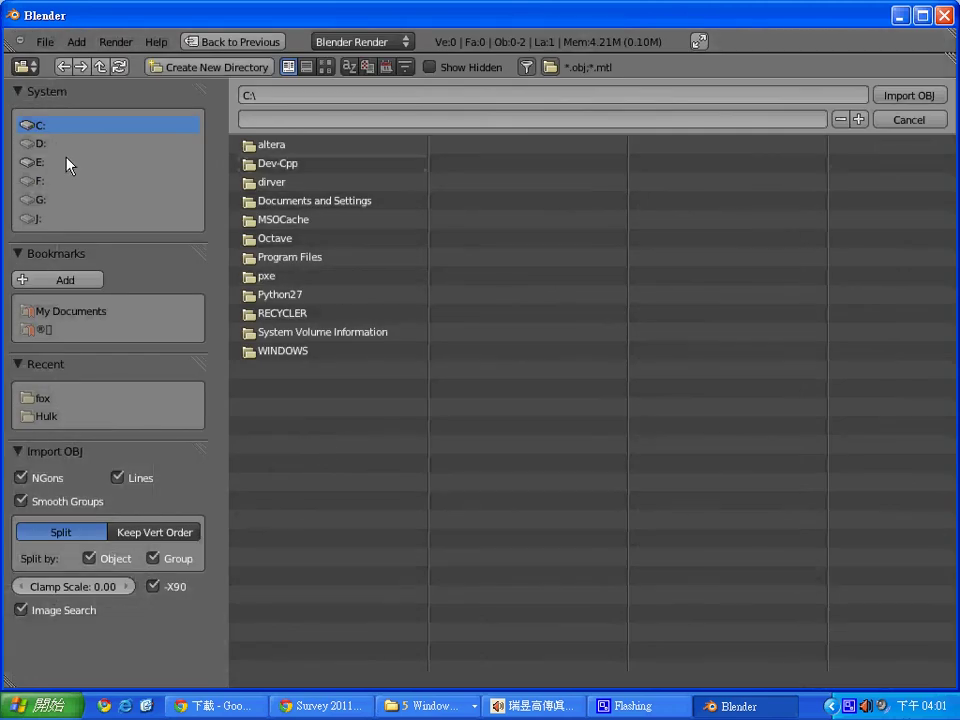
left_click(38, 143)
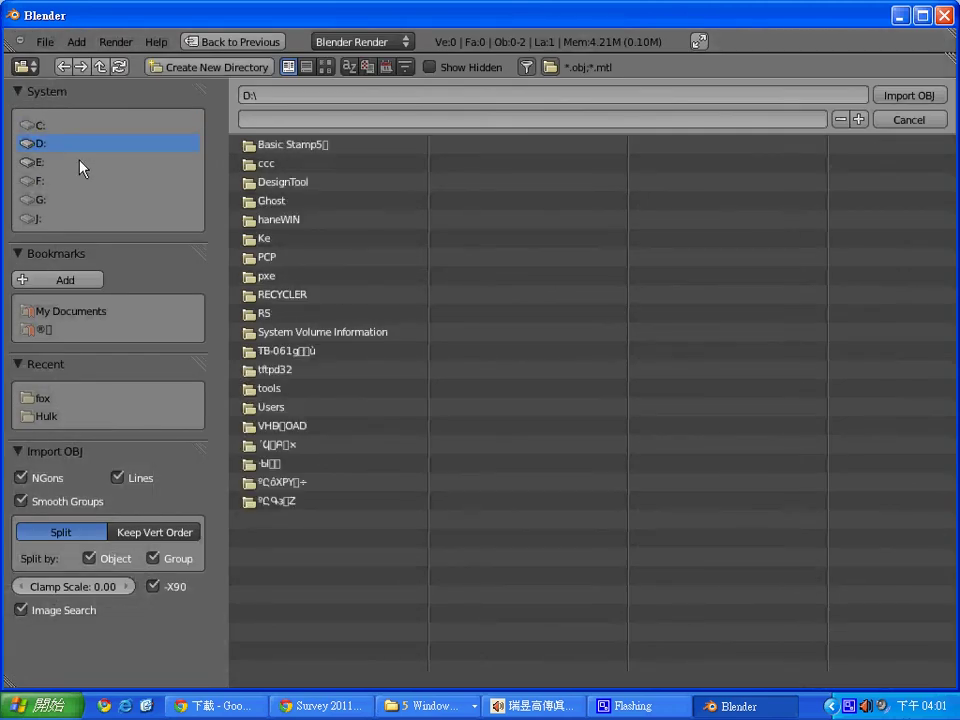
left_click(288, 166)
left_click(300, 222)
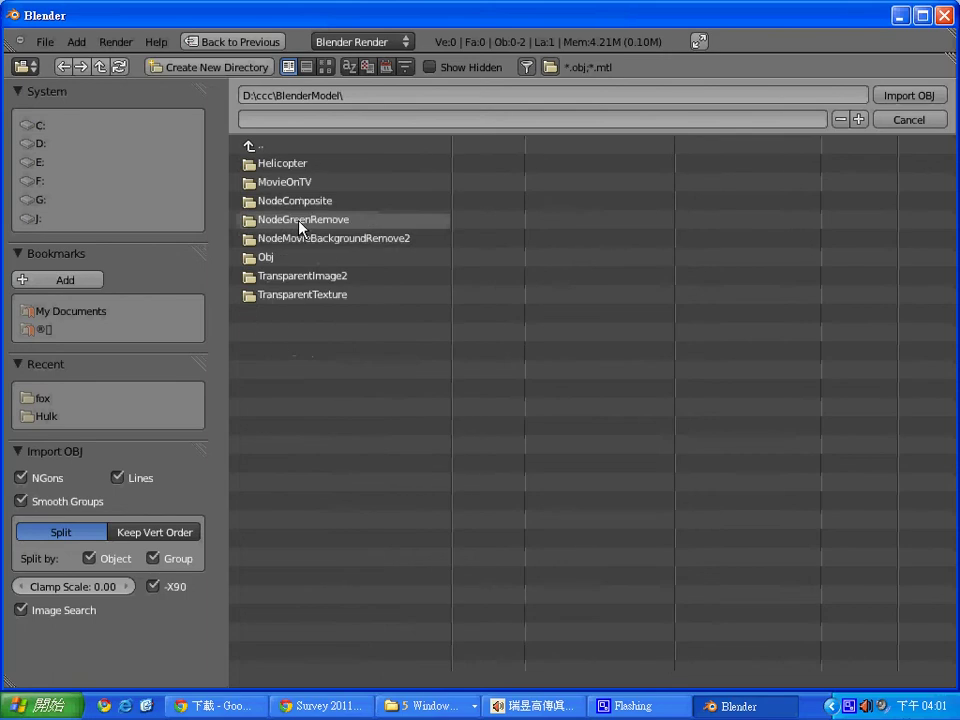
left_click(279, 258)
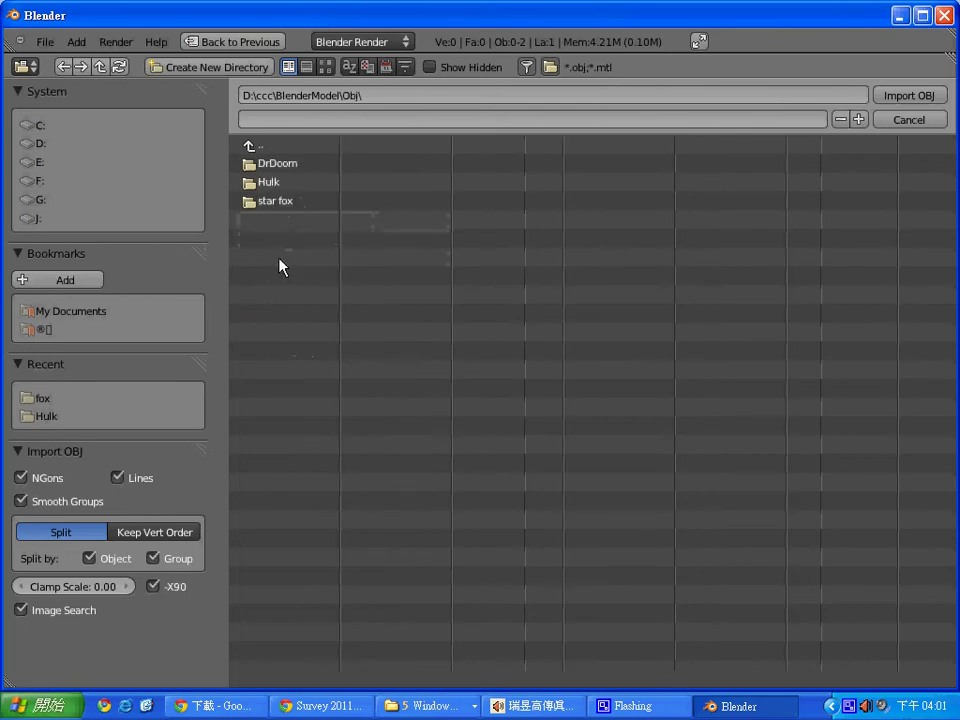
left_click(284, 164)
left_click(300, 187)
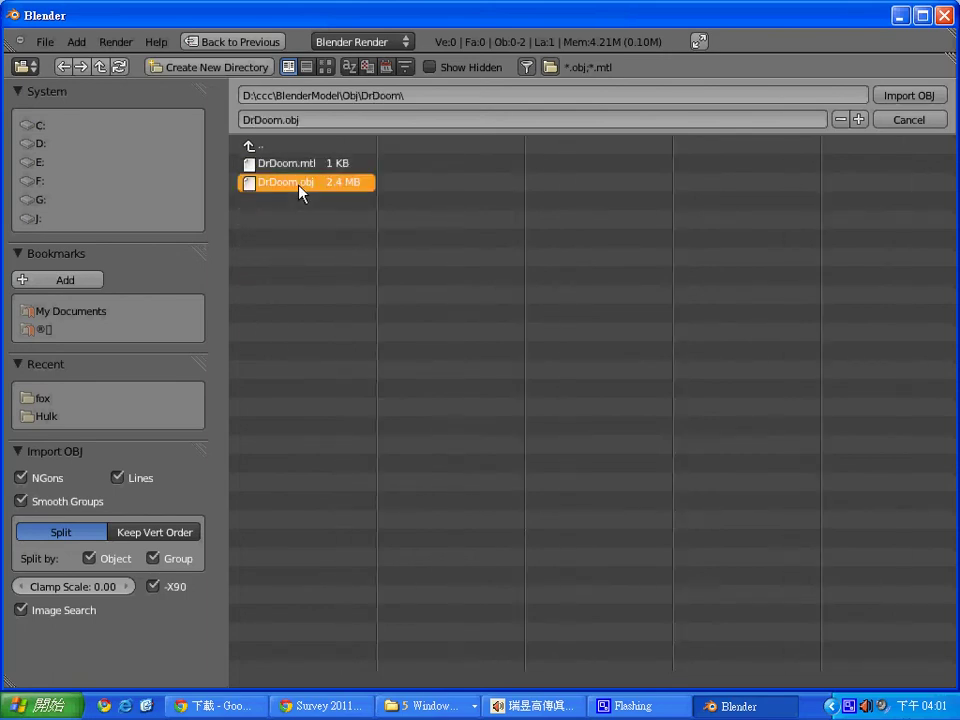
left_click(911, 97)
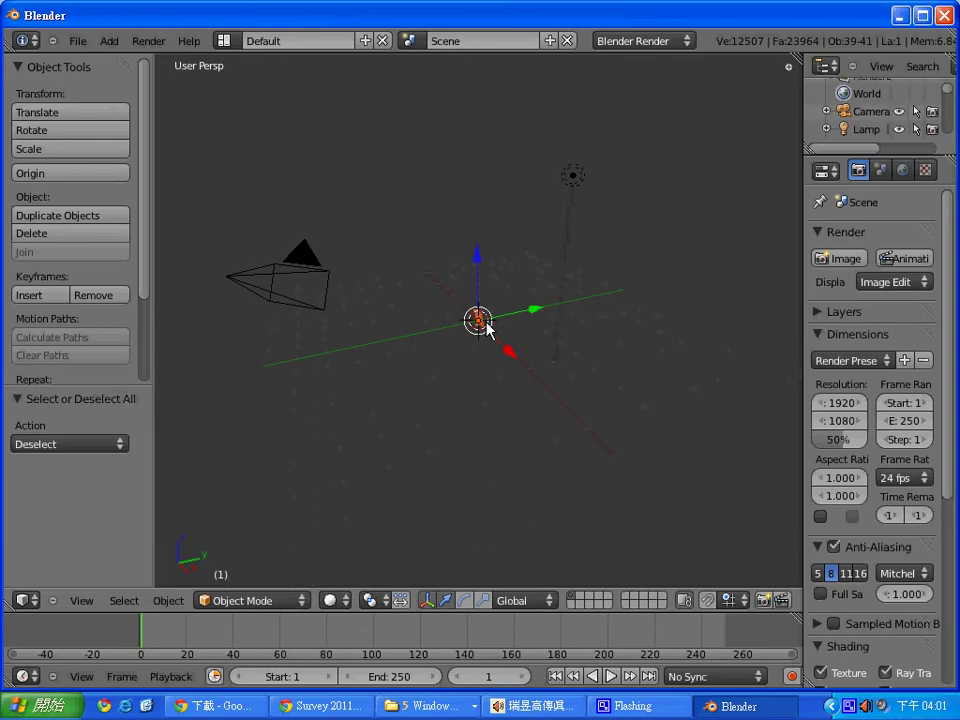
Scale the imported model up by about 6.5 and render a test image.
key("s")
left_click(505, 285)
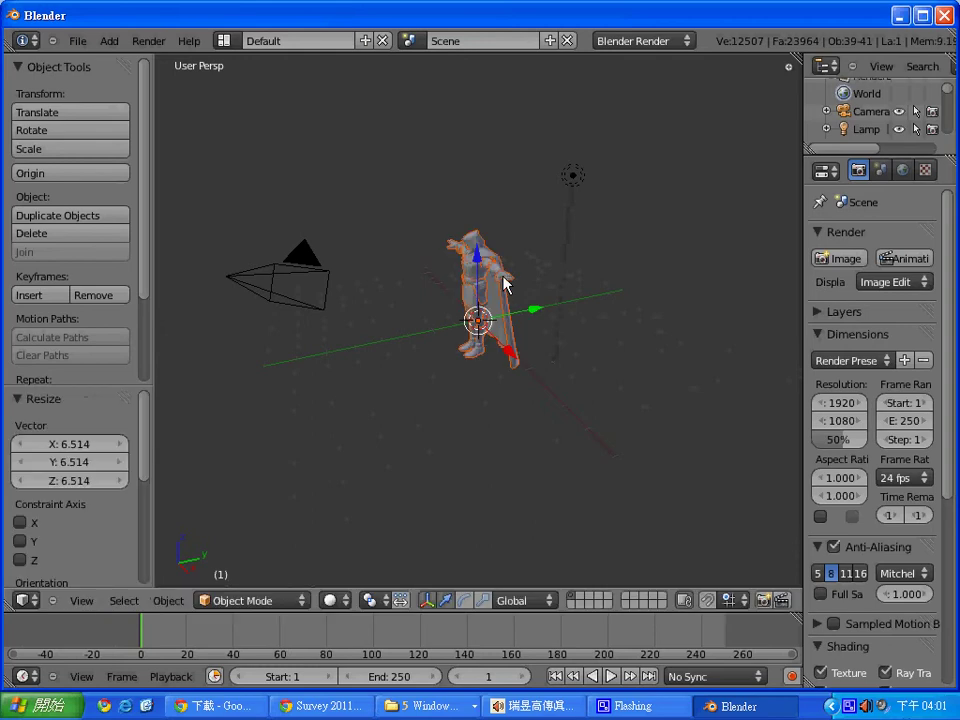
key("F12")
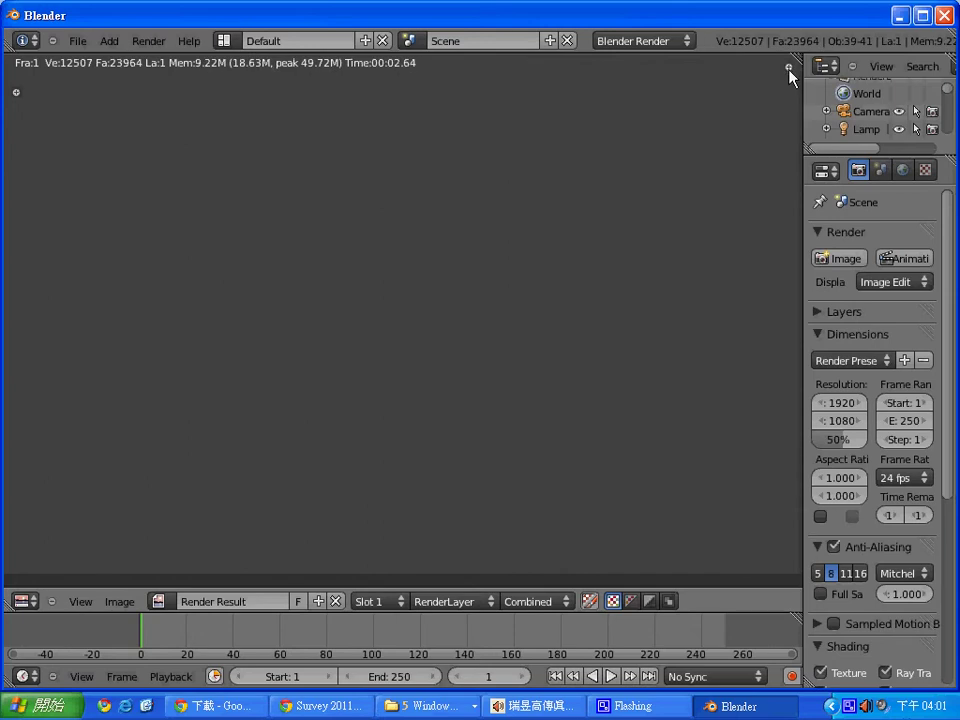
Close the test render and widen and lengthen the Outliner to list the Mesh pieces.
key("Escape")
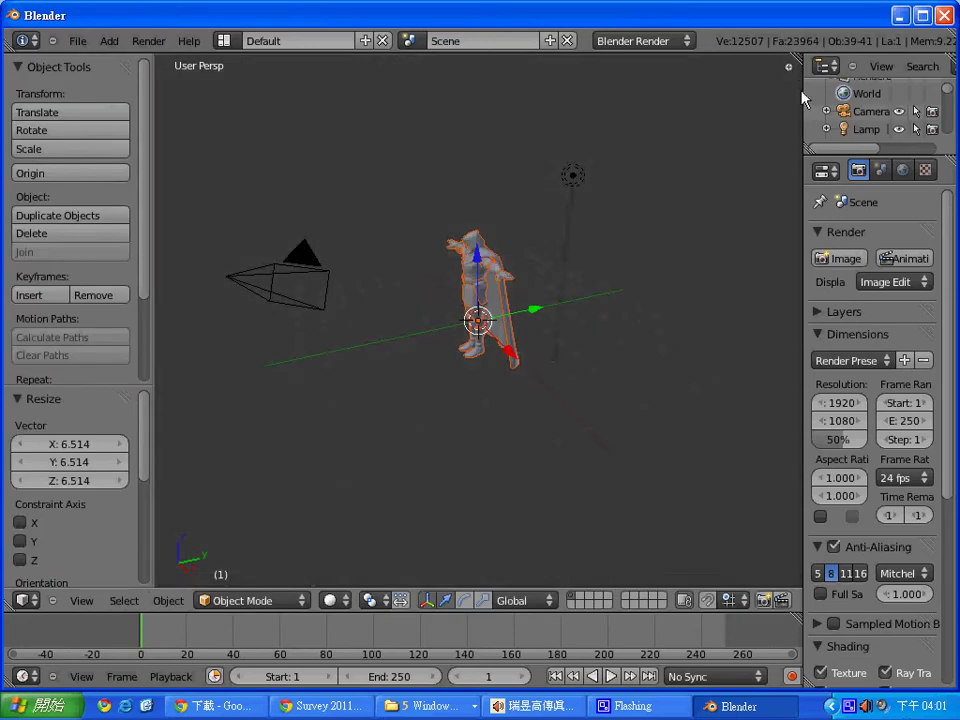
left_click_drag(805, 148, 633, 150)
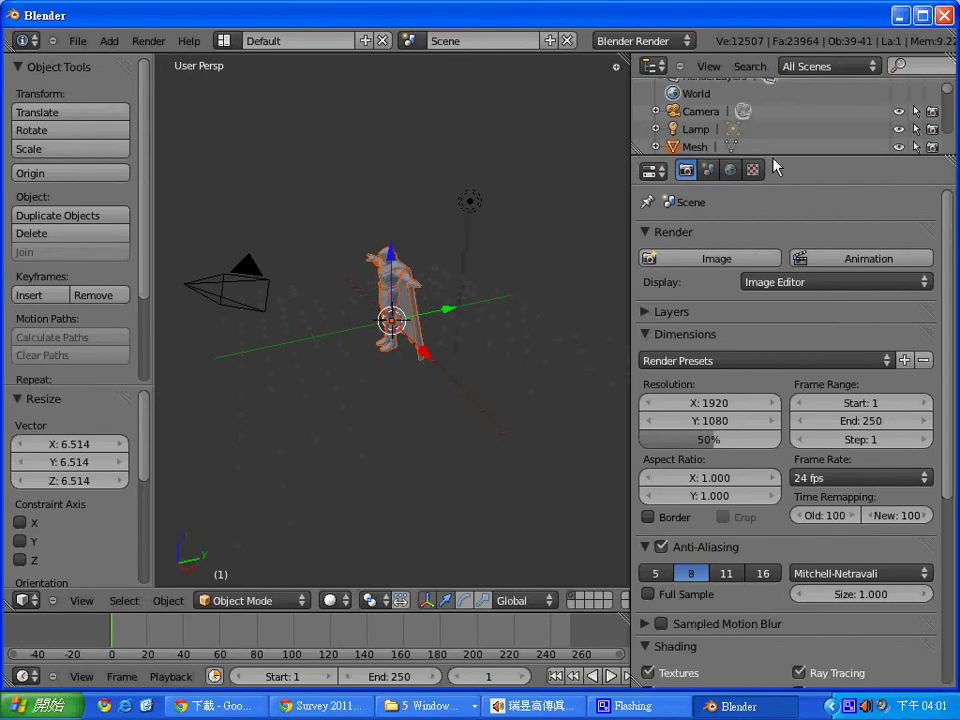
left_click_drag(776, 153, 785, 357)
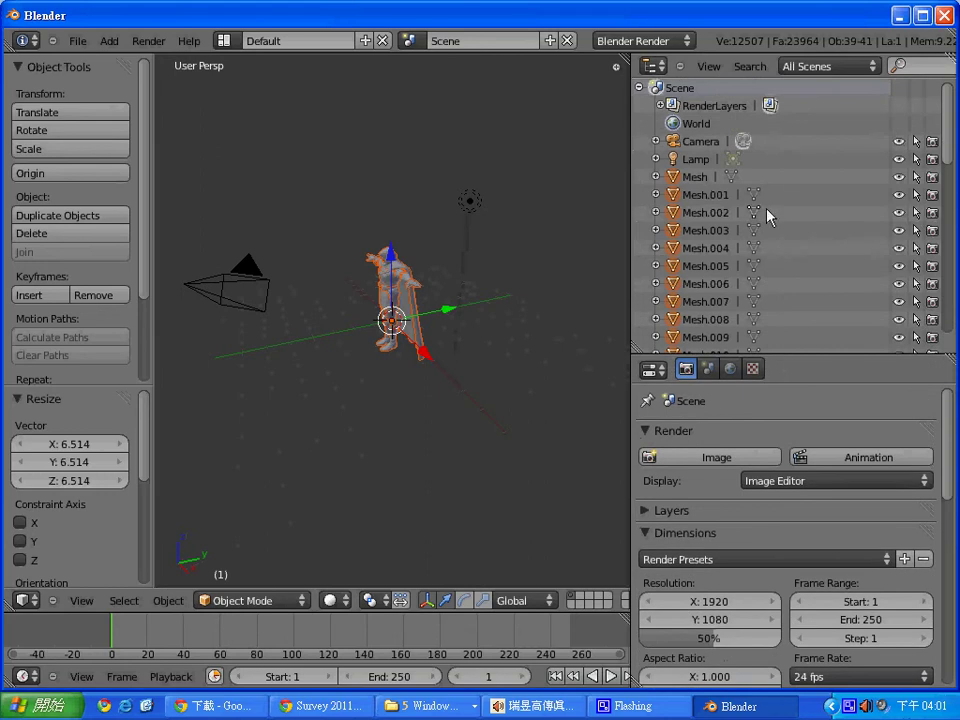
mouse_move(945, 150)
left_mouse_down()
mouse_move(945, 328)
mouse_move(932, 228)
left_mouse_up()
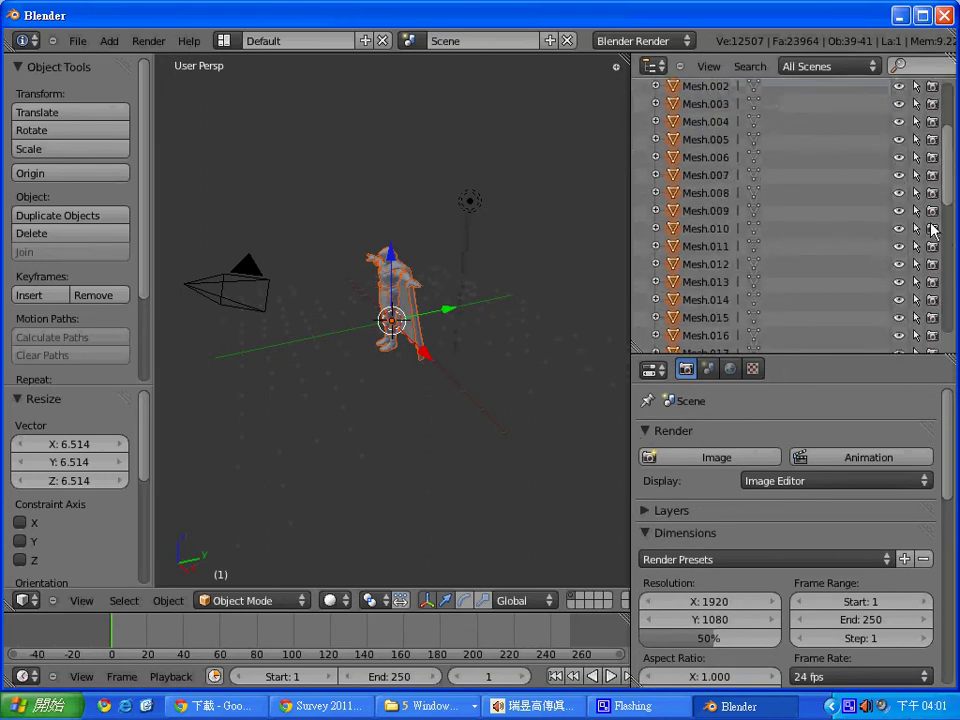
scroll(932, 228, "up", 5)
Select Mesh.001 in the Outliner and show its texture slots in Properties.
left_click(751, 369)
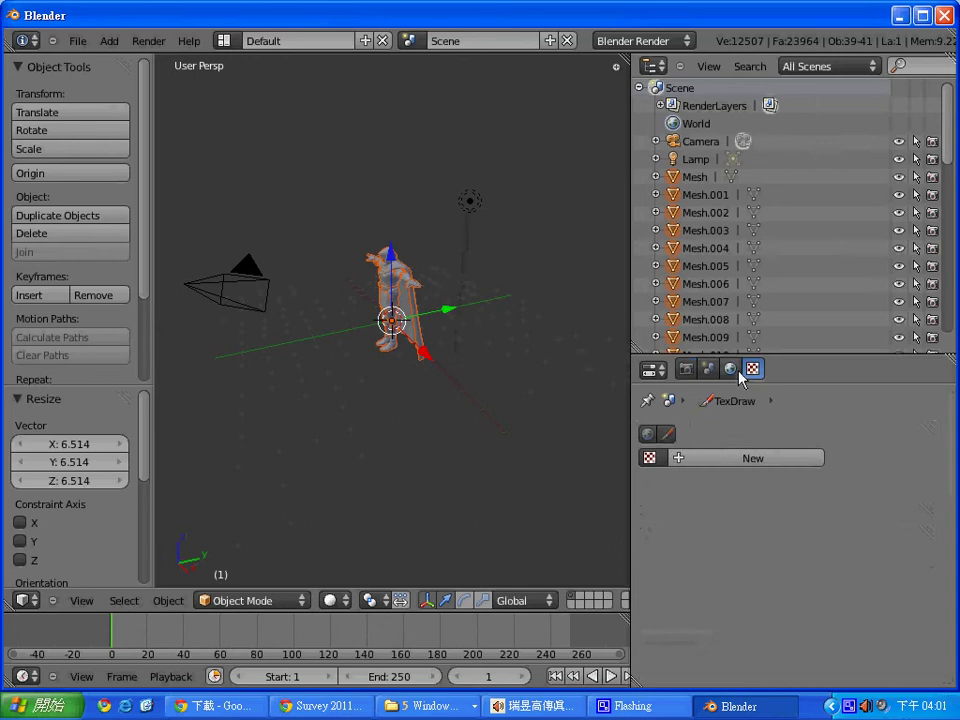
left_click(731, 369)
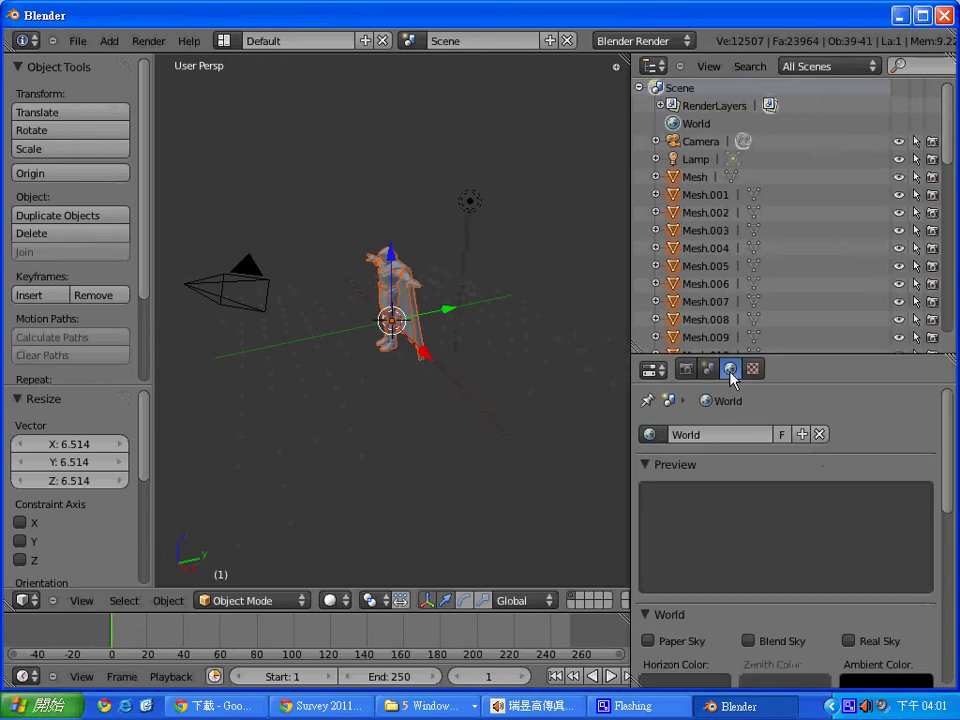
left_click(698, 196)
scroll(945, 178, "down", 2)
scroll(945, 178, "down", 8)
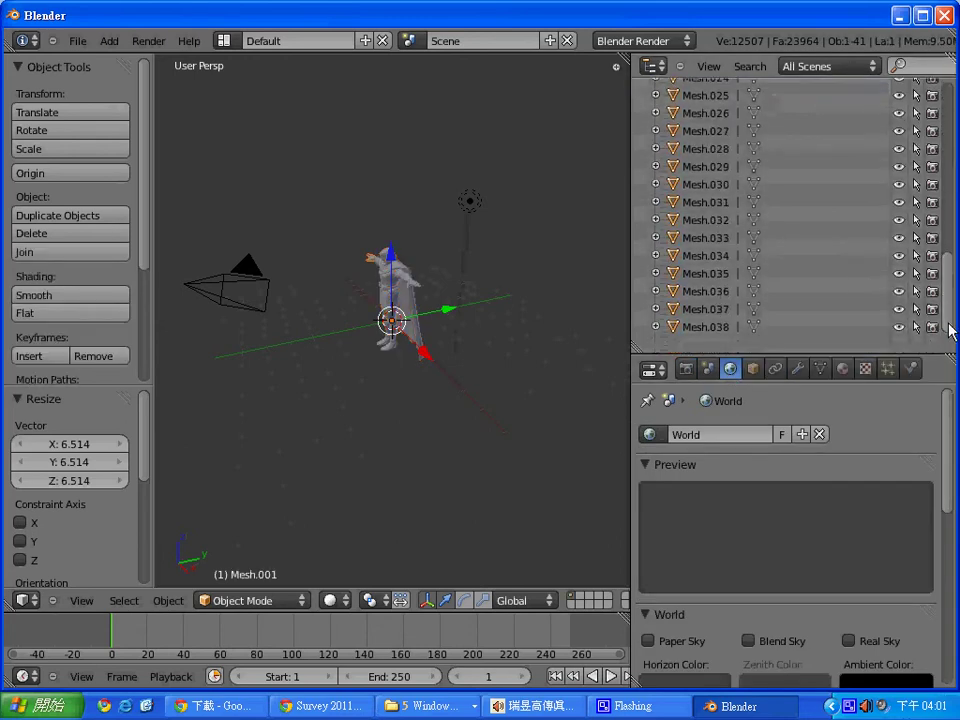
scroll(945, 178, "up", 2)
scroll(945, 178, "up", 8)
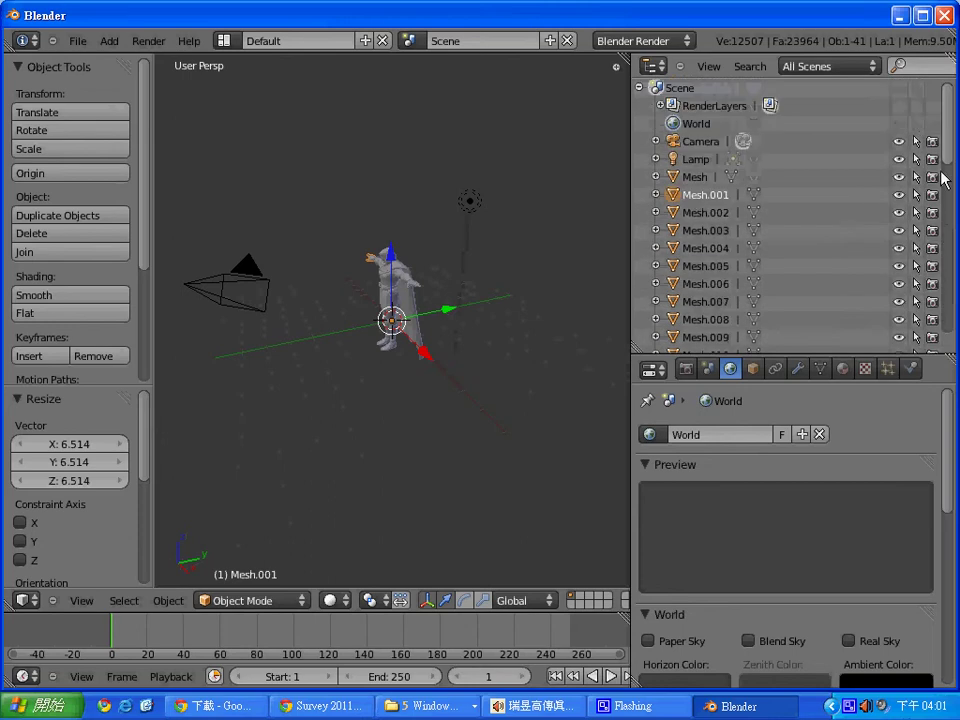
left_click(656, 195)
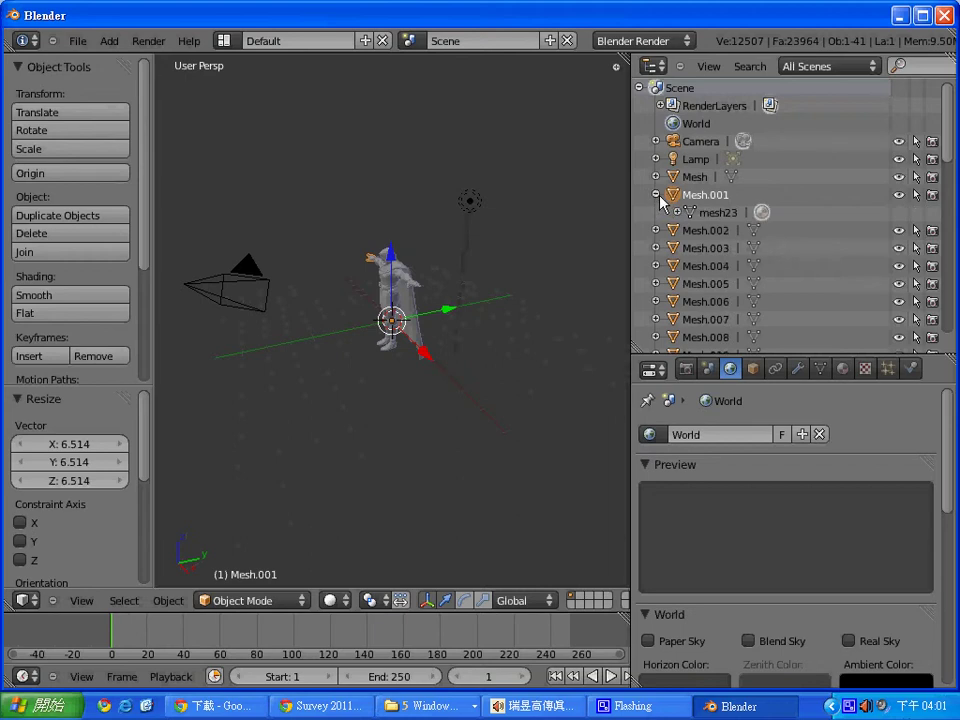
left_click(656, 195)
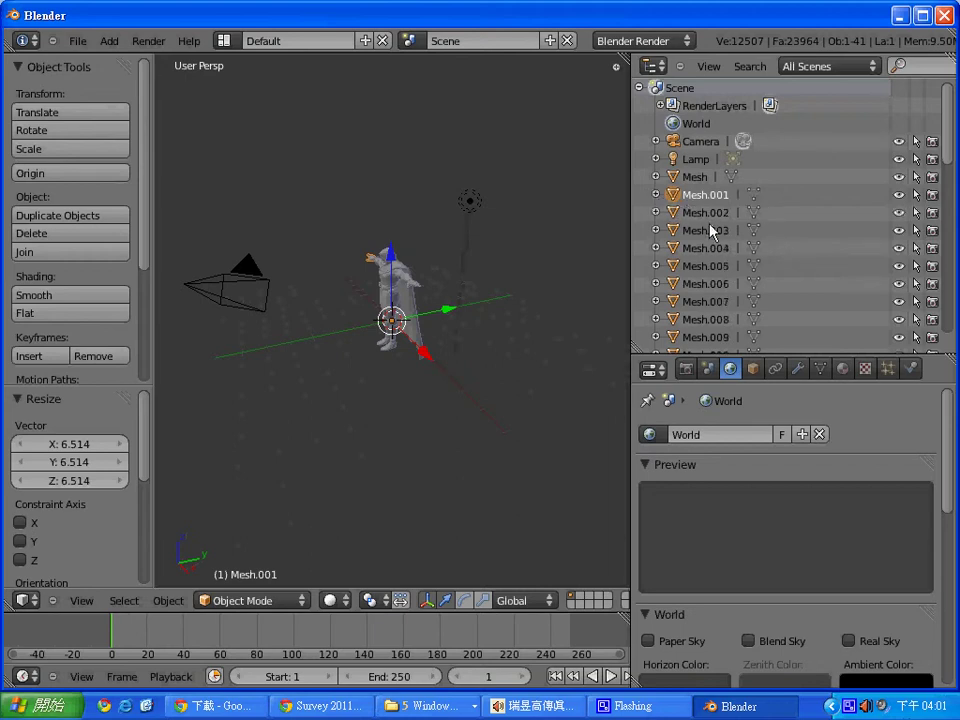
scroll(953, 187, "down", 5)
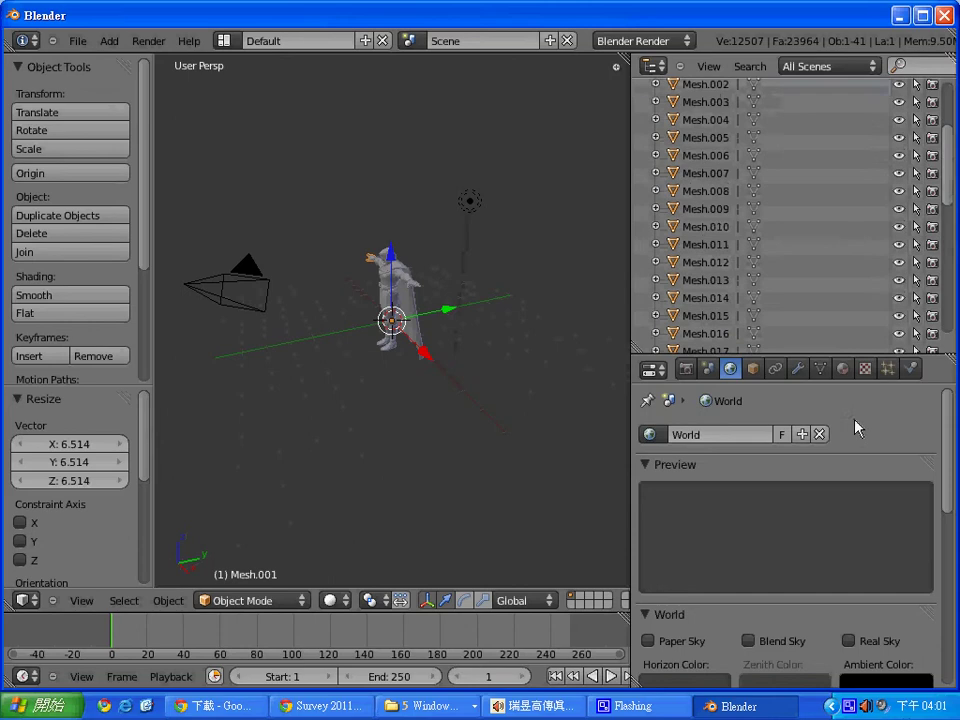
left_click(865, 368)
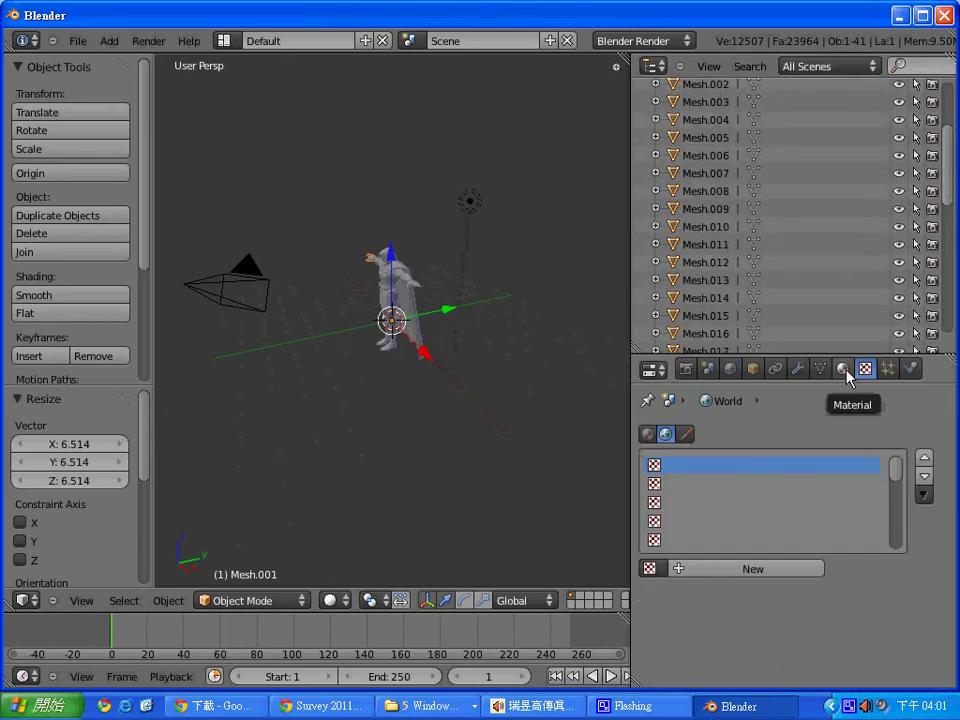
Inspect Mesh.001's material, then its Ka texture's image sampling options.
left_click(843, 369)
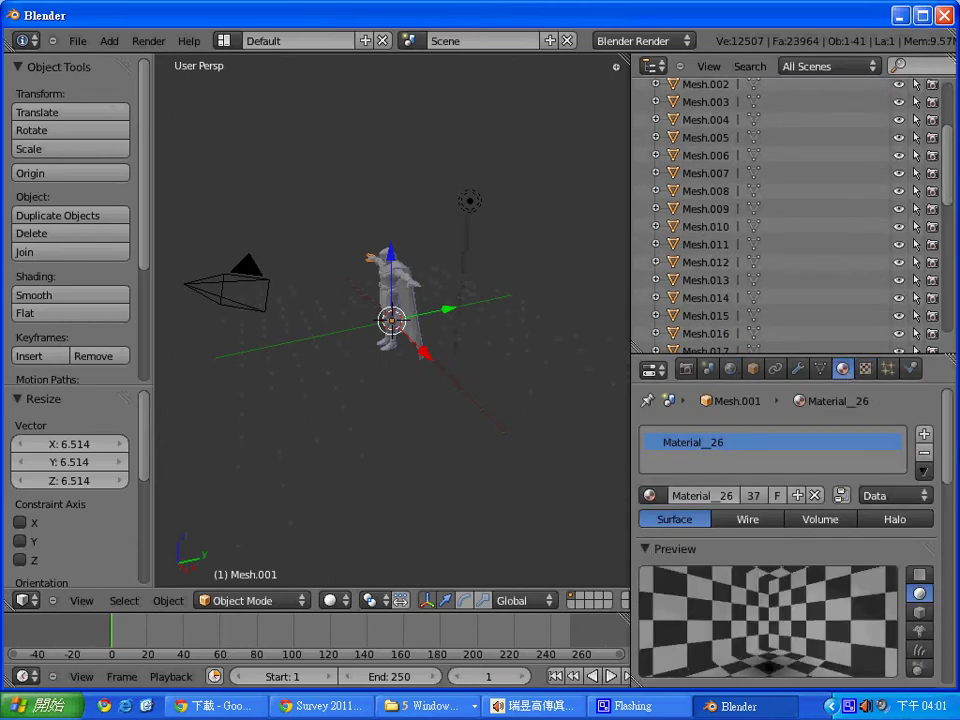
mouse_move(947, 405)
left_mouse_down()
mouse_move(947, 531)
mouse_move(950, 402)
left_mouse_up()
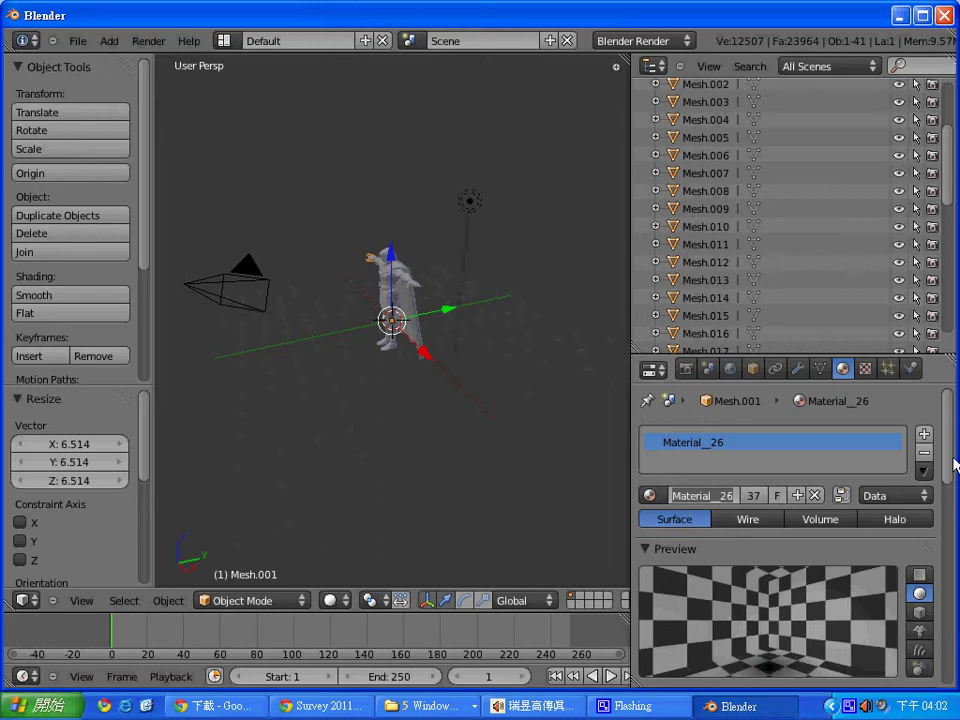
left_click(866, 369)
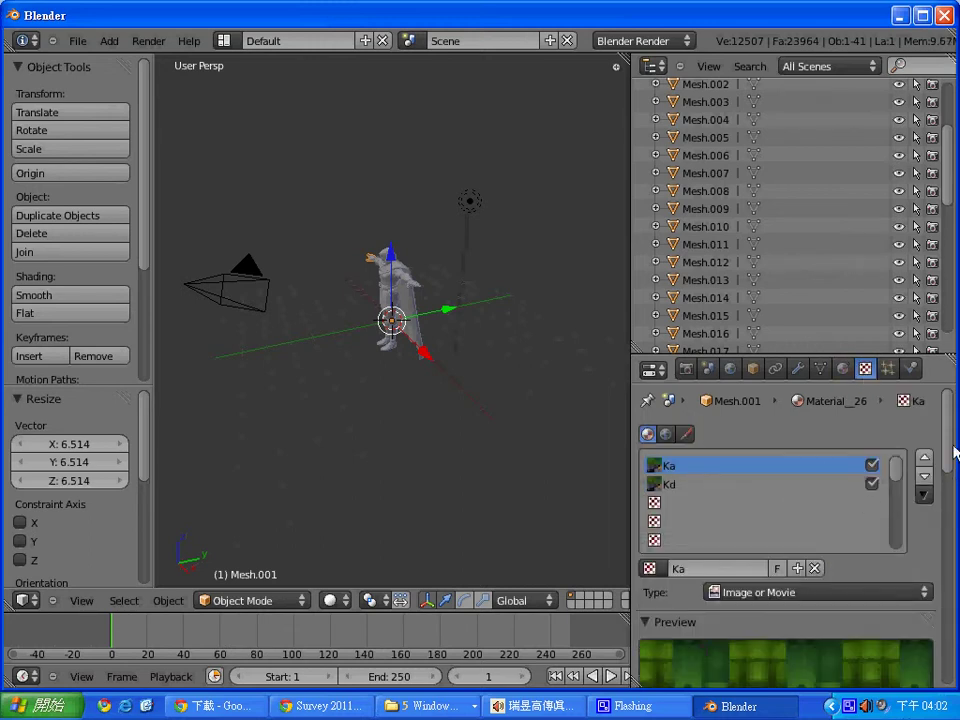
left_click_drag(953, 454, 949, 448)
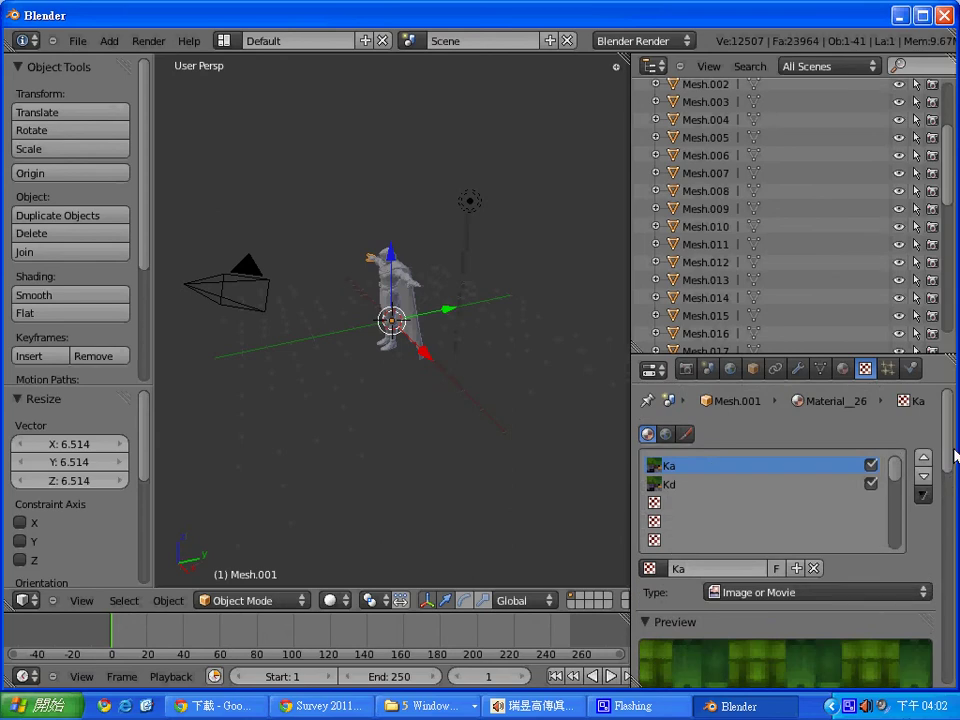
mouse_move(955, 455)
left_mouse_down()
mouse_move(948, 618)
mouse_move(946, 576)
left_mouse_up()
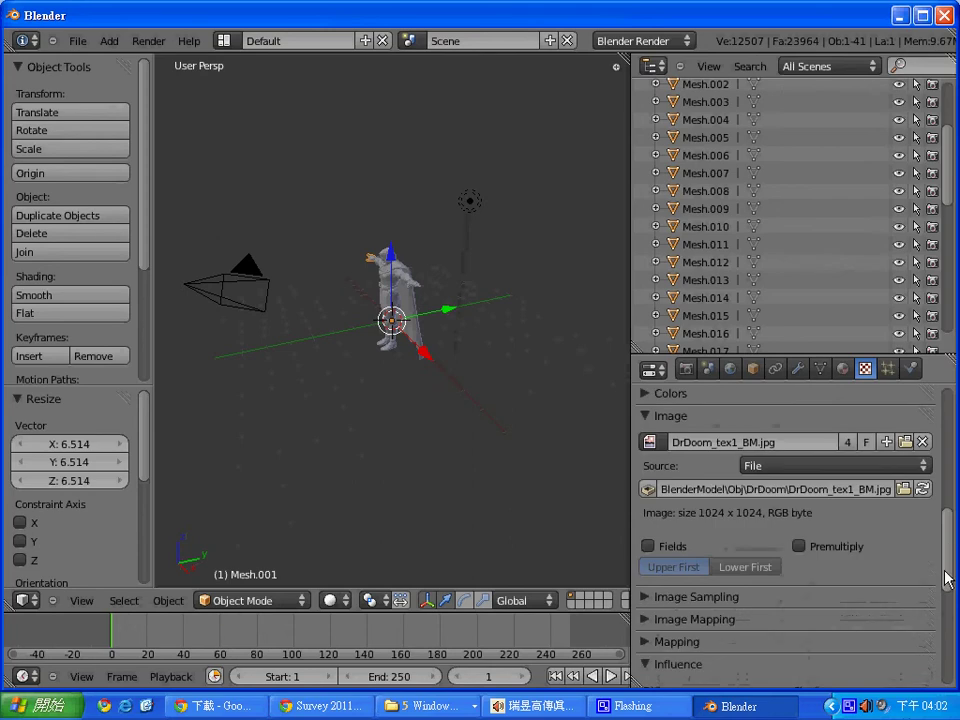
left_click(646, 597)
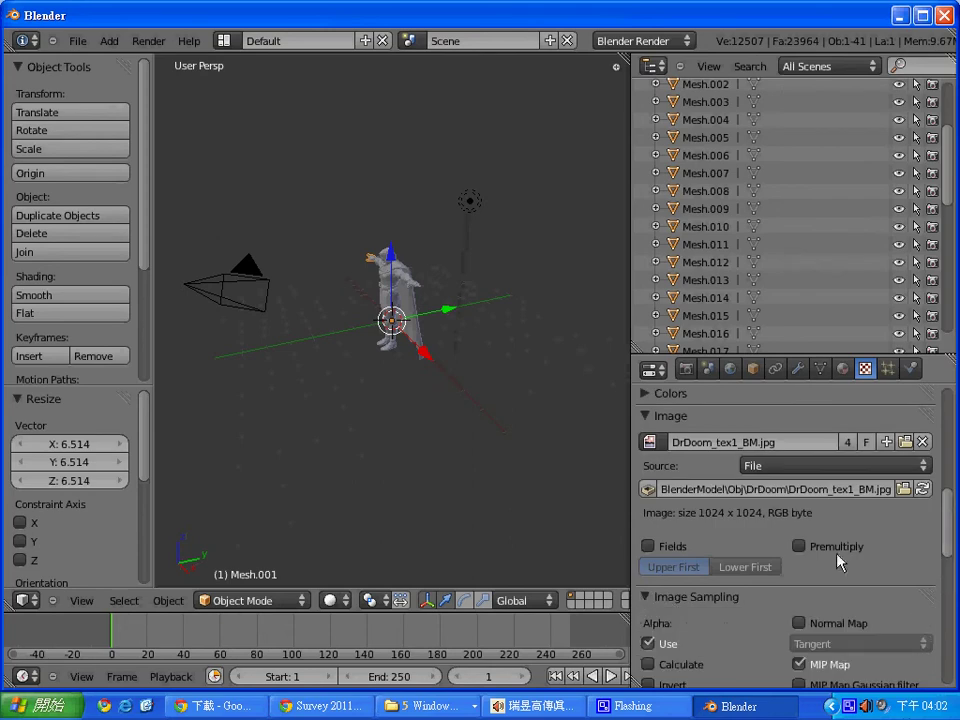
scroll(951, 506, "up", 3)
scroll(955, 511, "down", 5)
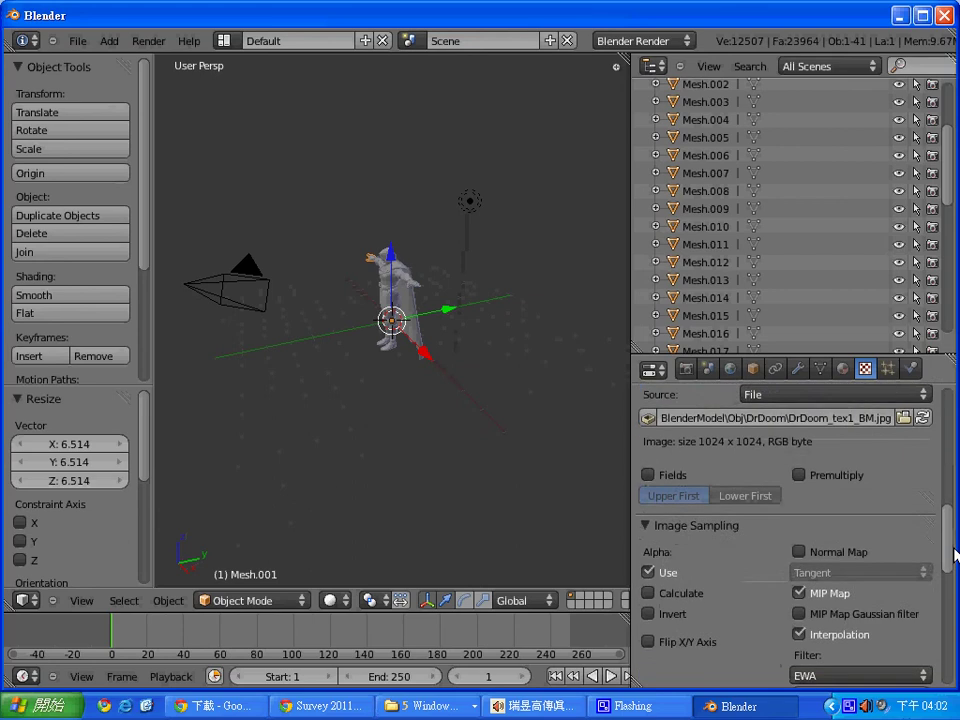
scroll(955, 520, "up", 3)
scroll(952, 480, "up", 3)
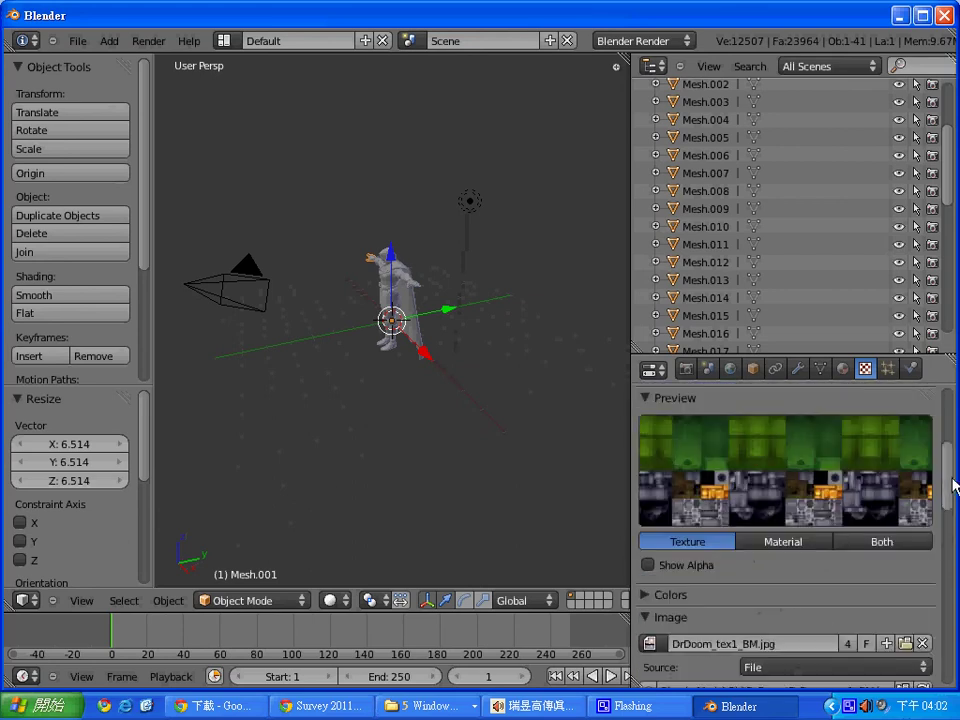
scroll(953, 503, "down", 1)
scroll(952, 508, "down", 2)
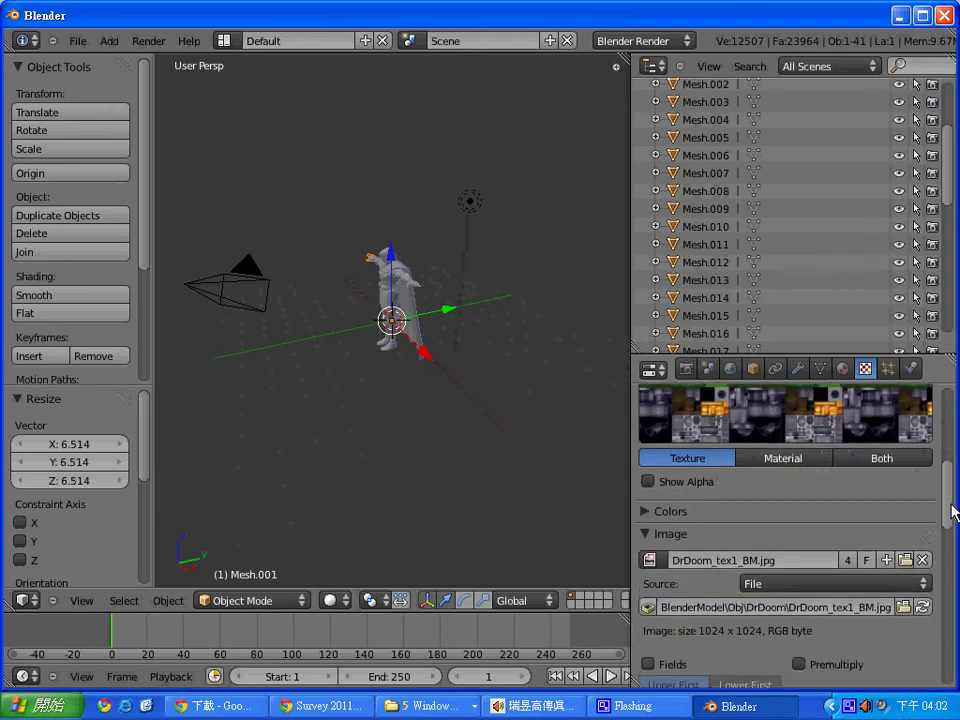
Expand and collapse the Ka texture's Colors, Image Mapping and Mapping panels, then scroll to the top.
left_click(648, 504)
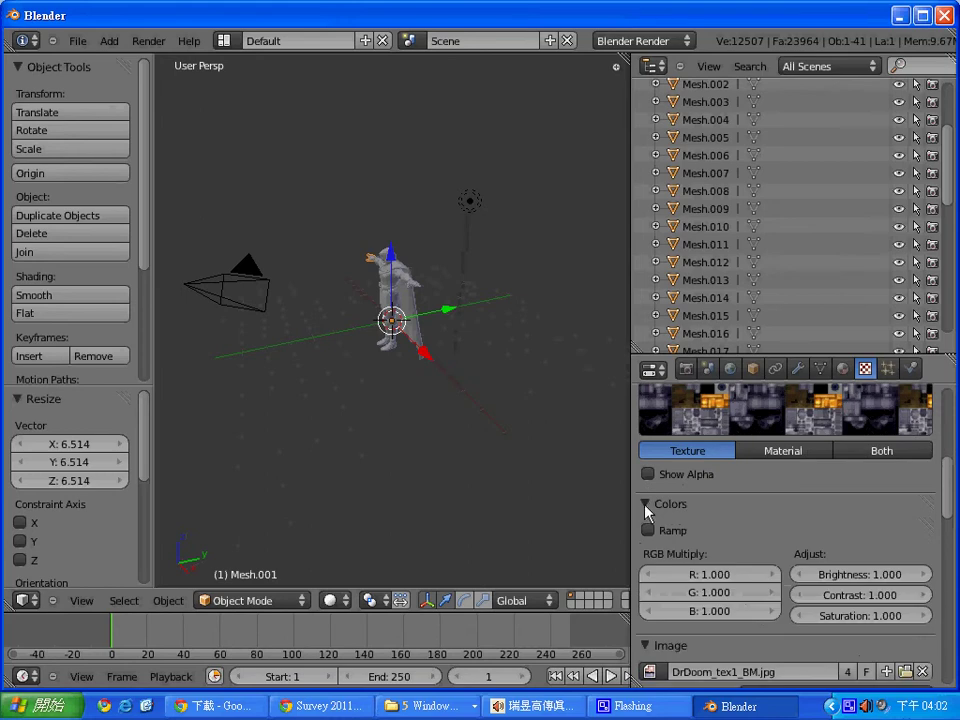
left_click_drag(945, 508, 950, 627)
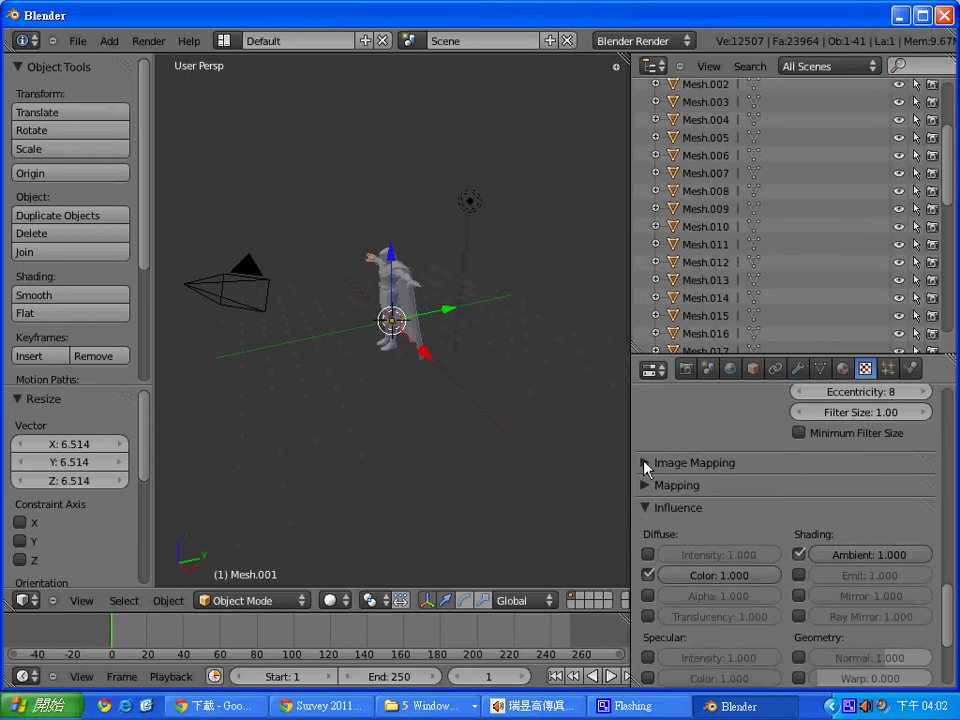
left_click(645, 464)
left_click(645, 464)
left_click(650, 487)
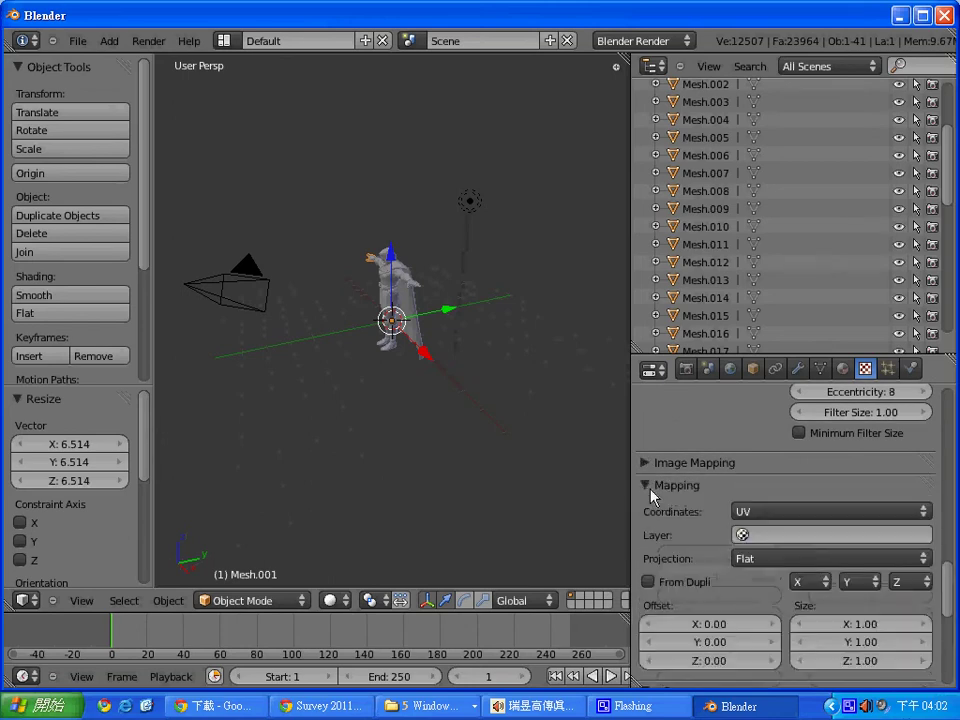
left_click(651, 488)
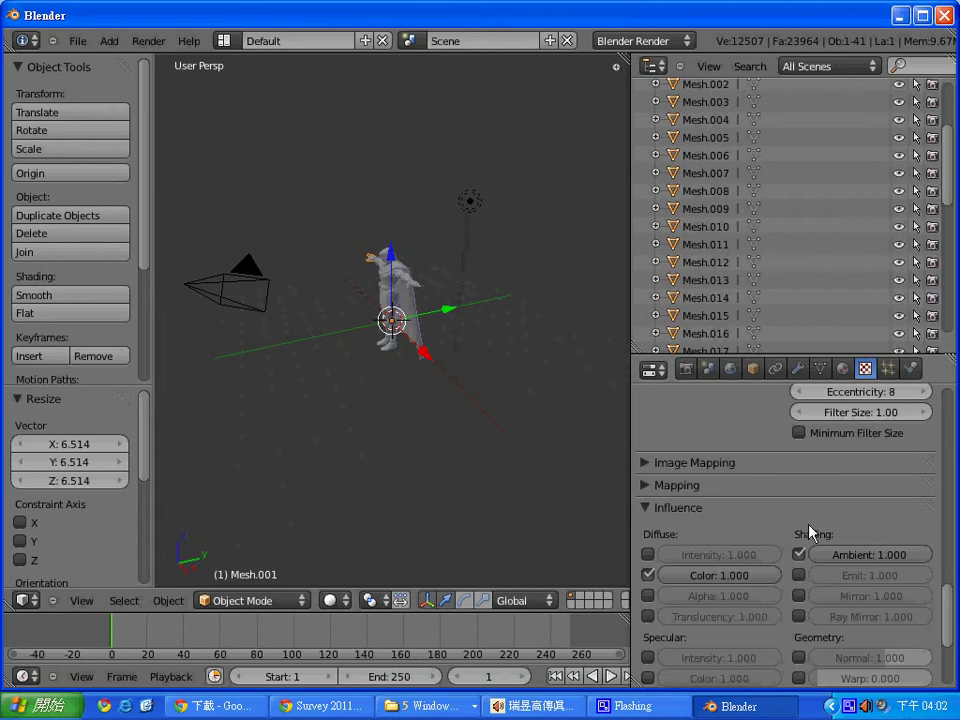
left_click_drag(947, 620, 950, 456)
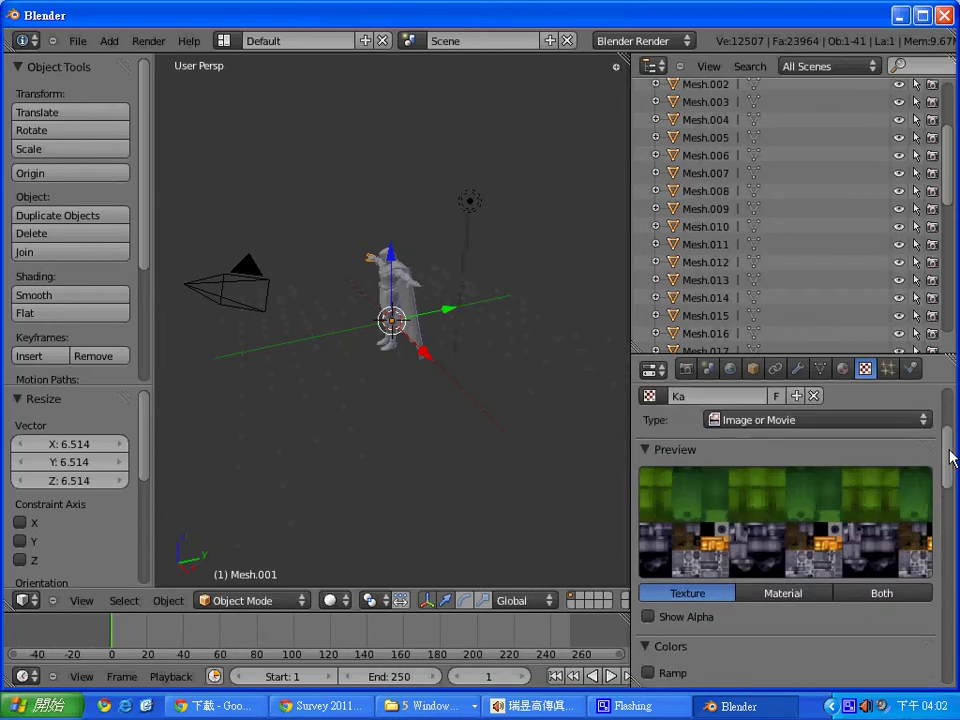
Uncheck Transparency on Material__26 and scroll back up to its textured preview.
left_click(843, 369)
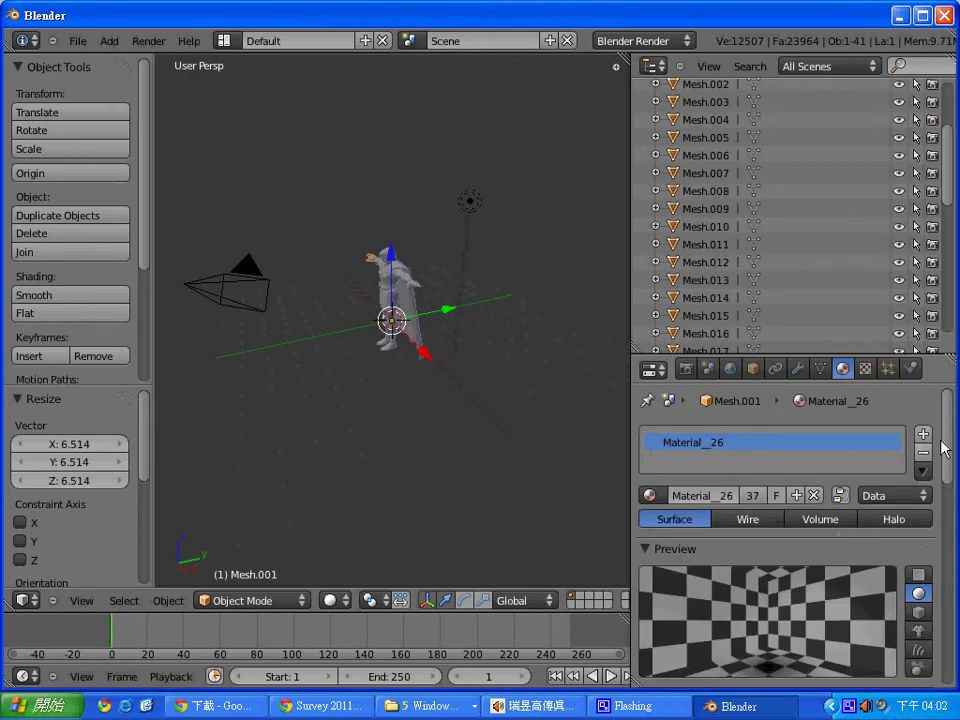
left_click_drag(945, 450, 944, 602)
left_click(660, 498)
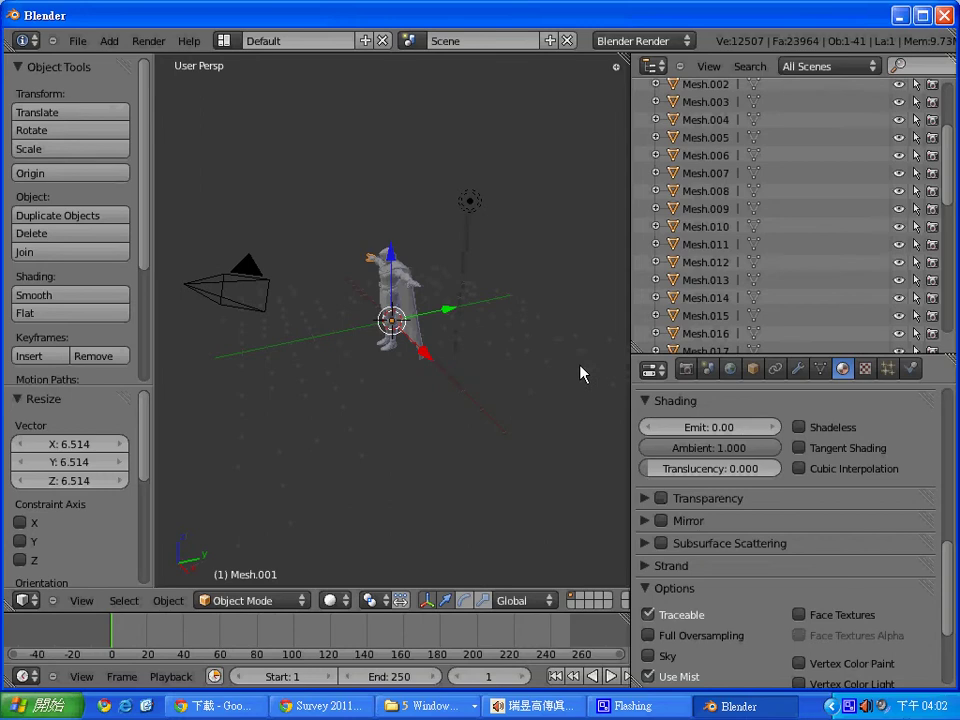
scroll(790, 520, "up", 10)
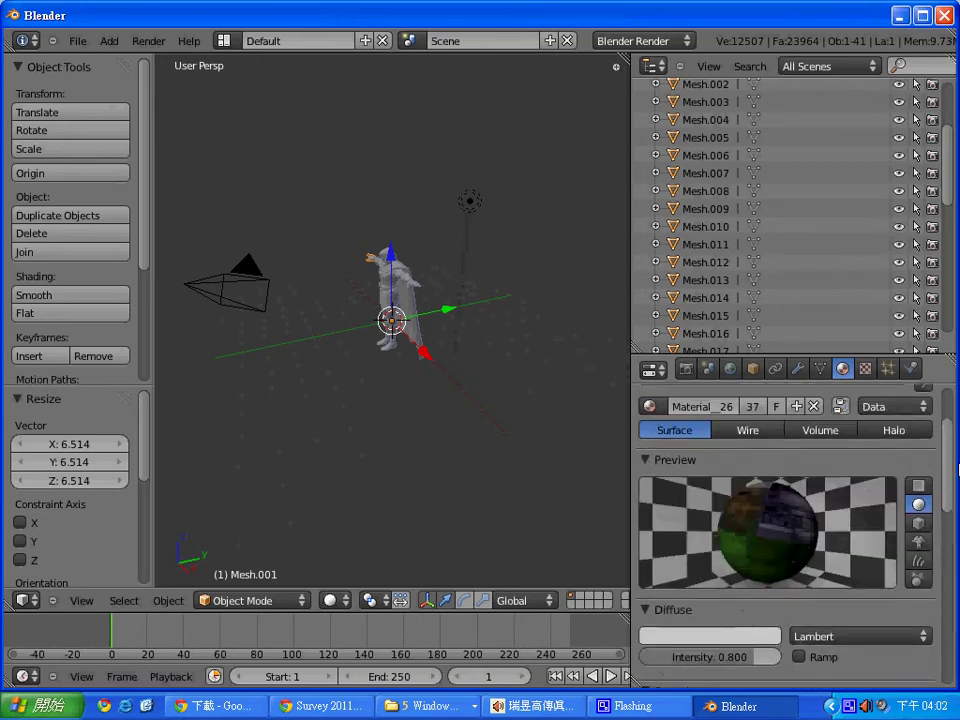
scroll(820, 433, "up", 5)
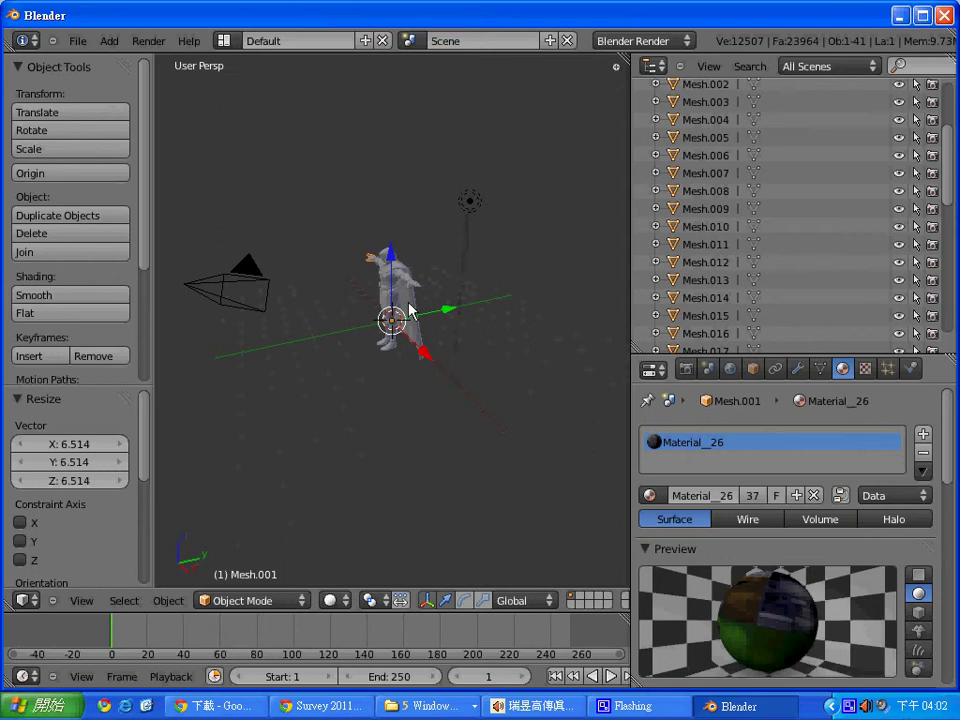
scroll(760, 125, "up", 1)
scroll(950, 160, "up", 3)
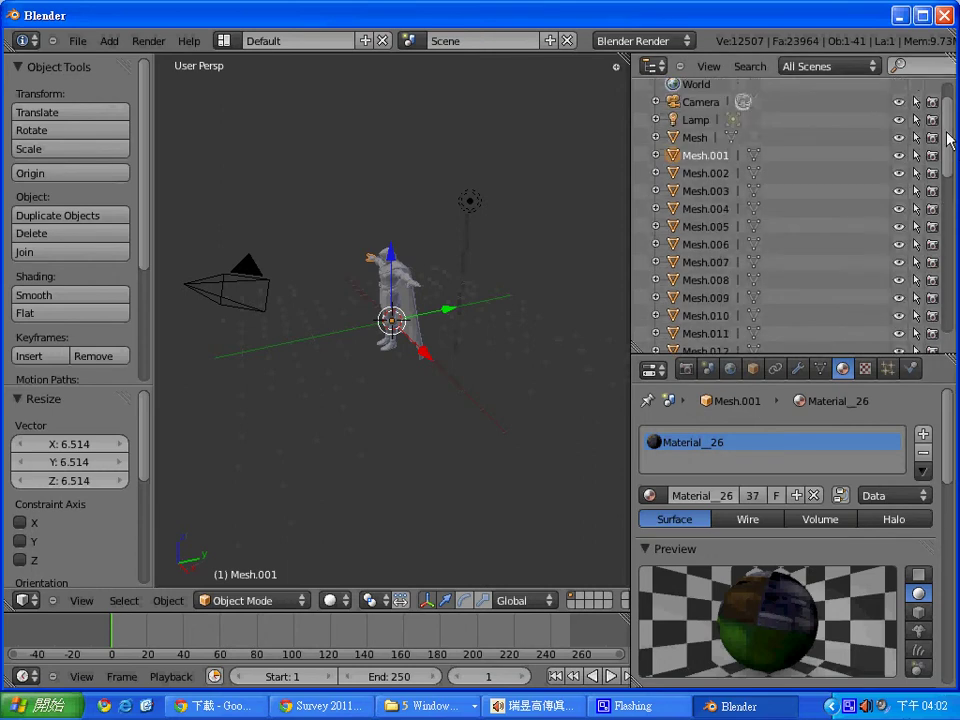
Select Mesh.002 in the Outliner and box-select the character's parts in the viewport.
left_click(656, 173)
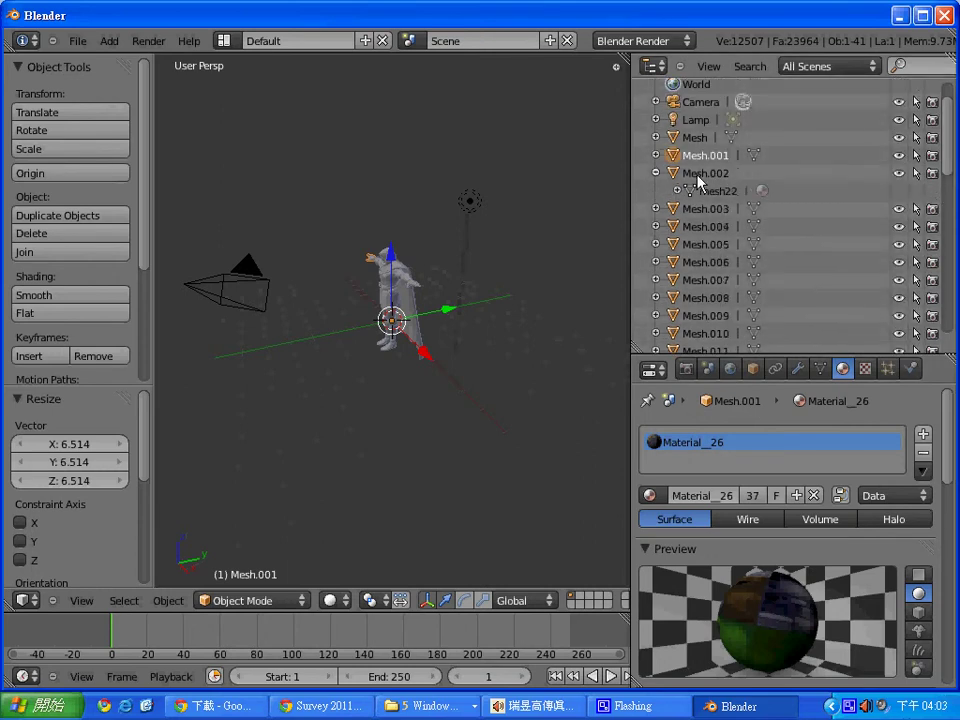
left_click(702, 173)
left_click(441, 382)
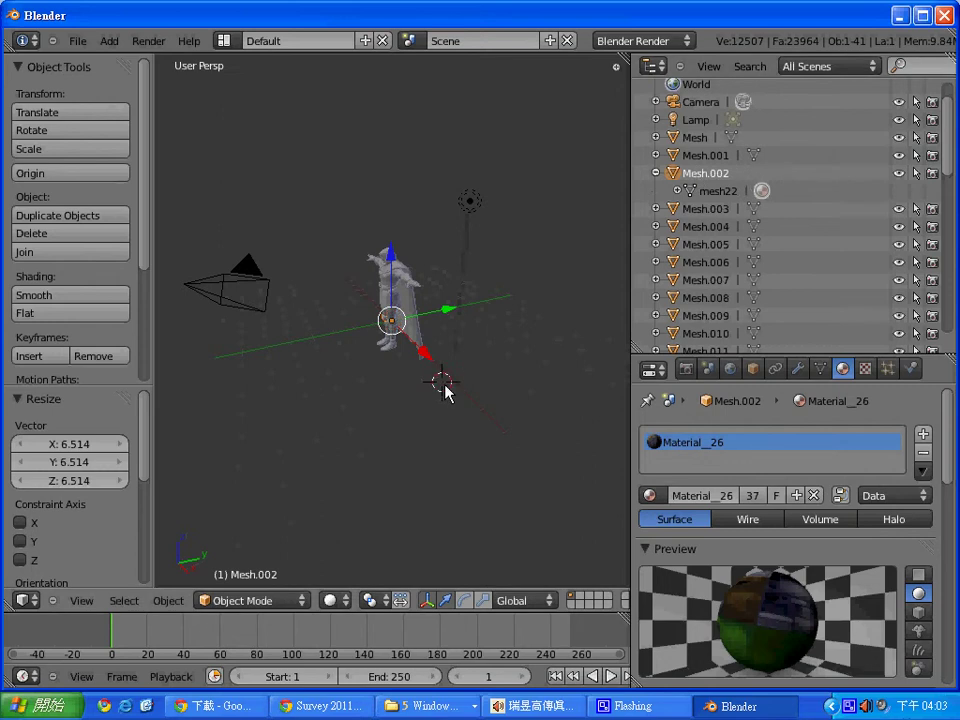
key("b")
left_click_drag(442, 385, 354, 233)
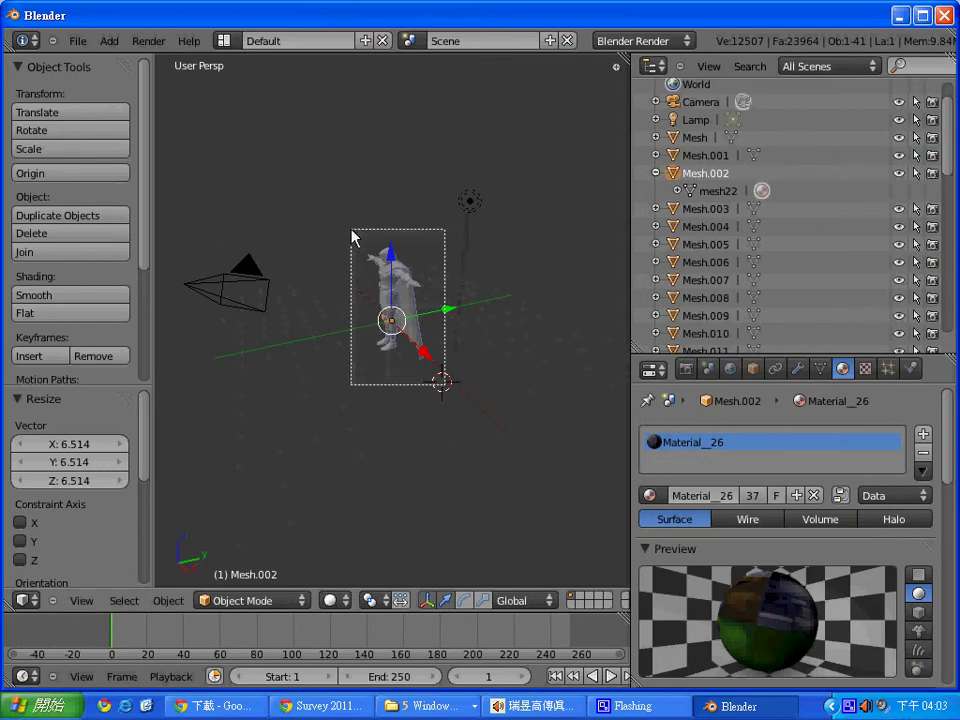
left_click_drag(949, 171, 948, 338)
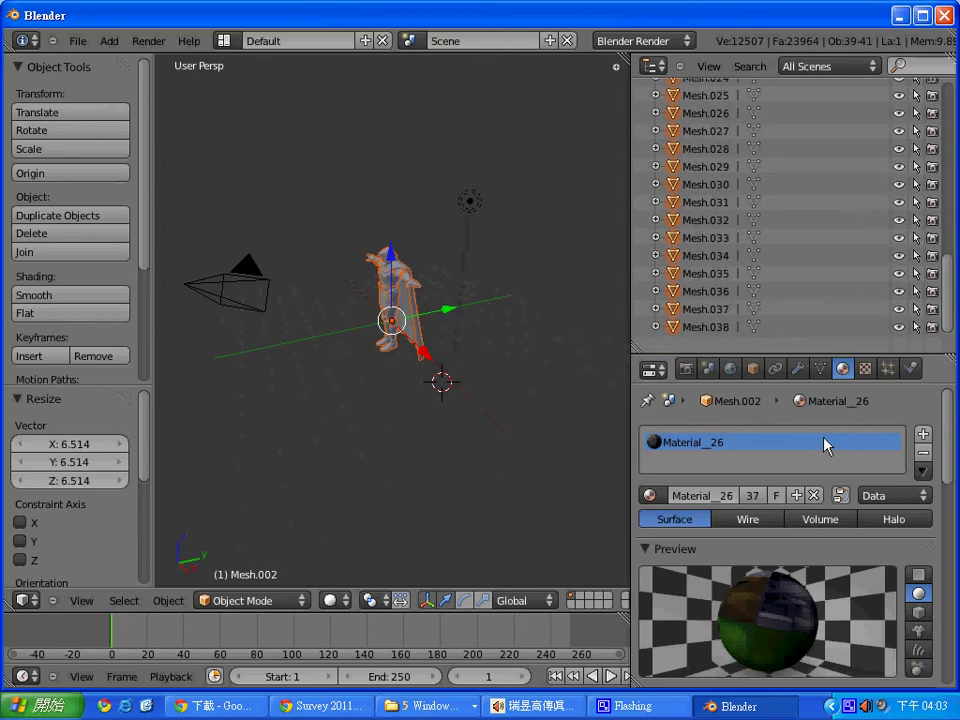
With Mesh.006 active, box-select every part, join them with Ctrl+J, and pick the Material_25 slot.
right_click(395, 305)
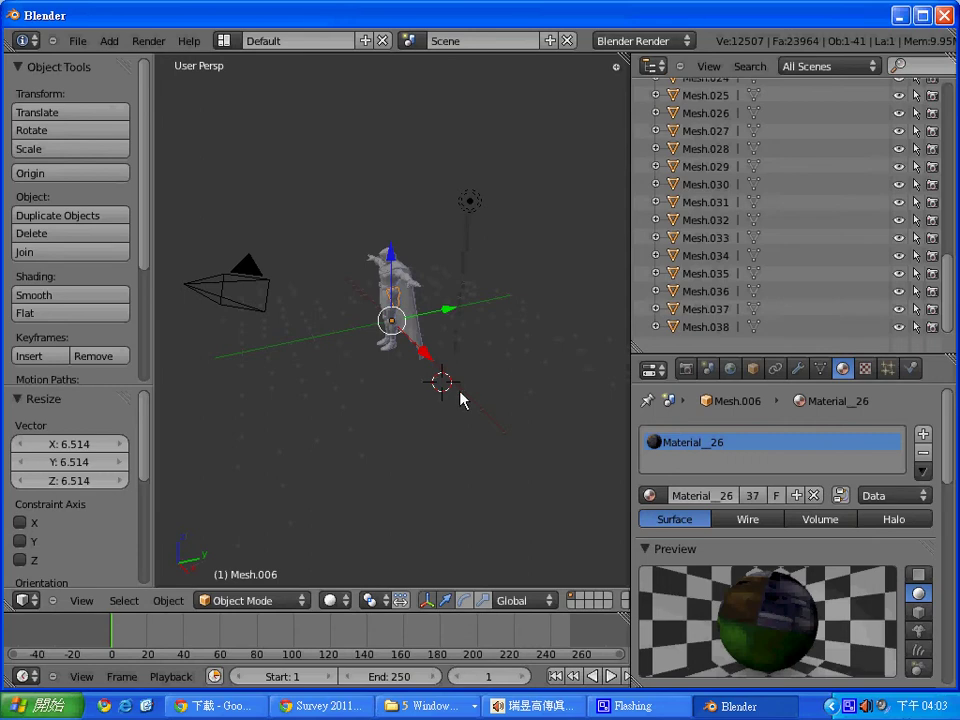
left_click(427, 370)
key("b")
left_click_drag(430, 374, 354, 232)
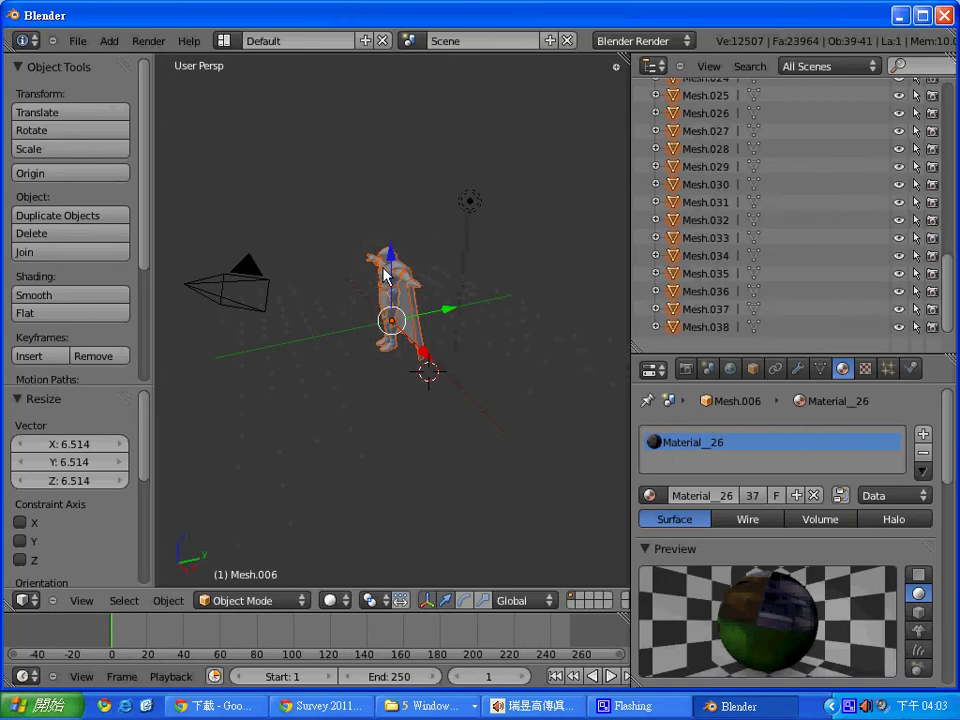
key("ctrl+j")
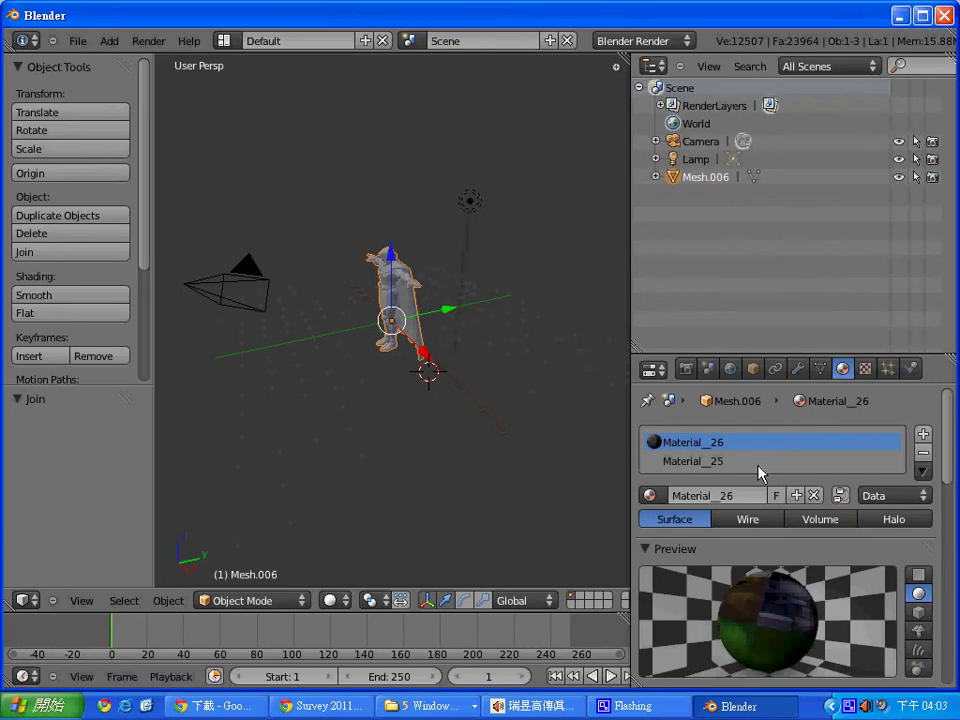
left_click(727, 462)
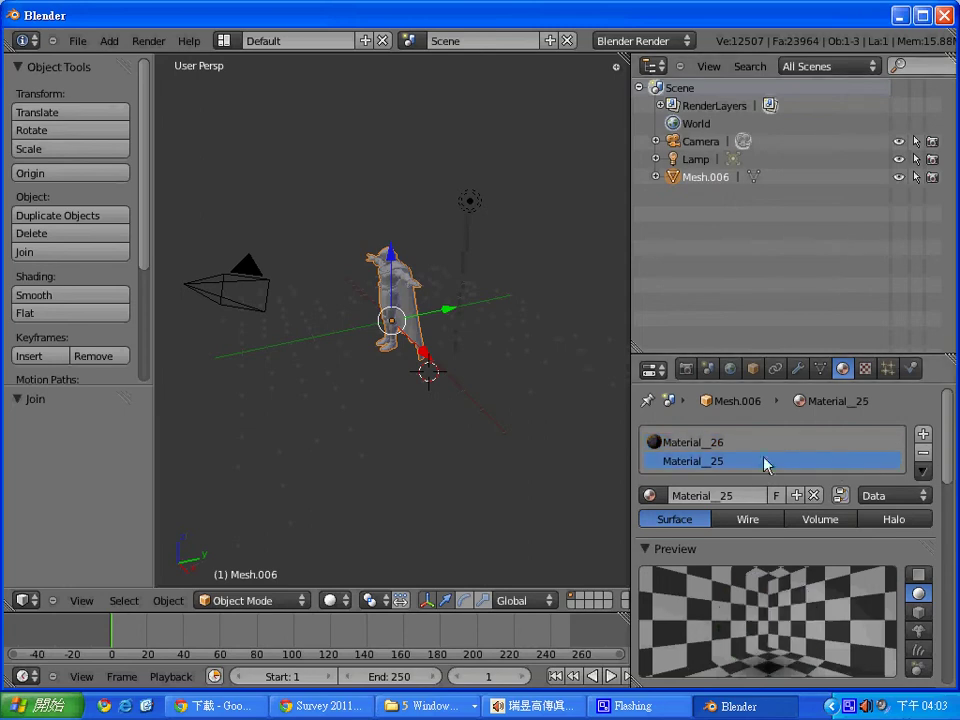
Compare the Material_26 and Material_25 previews while scrolling through the material settings.
left_click(729, 444)
left_click(729, 462)
scroll(950, 478, "down", 2)
scroll(950, 520, "down", 3)
scroll(935, 500, "up", 5)
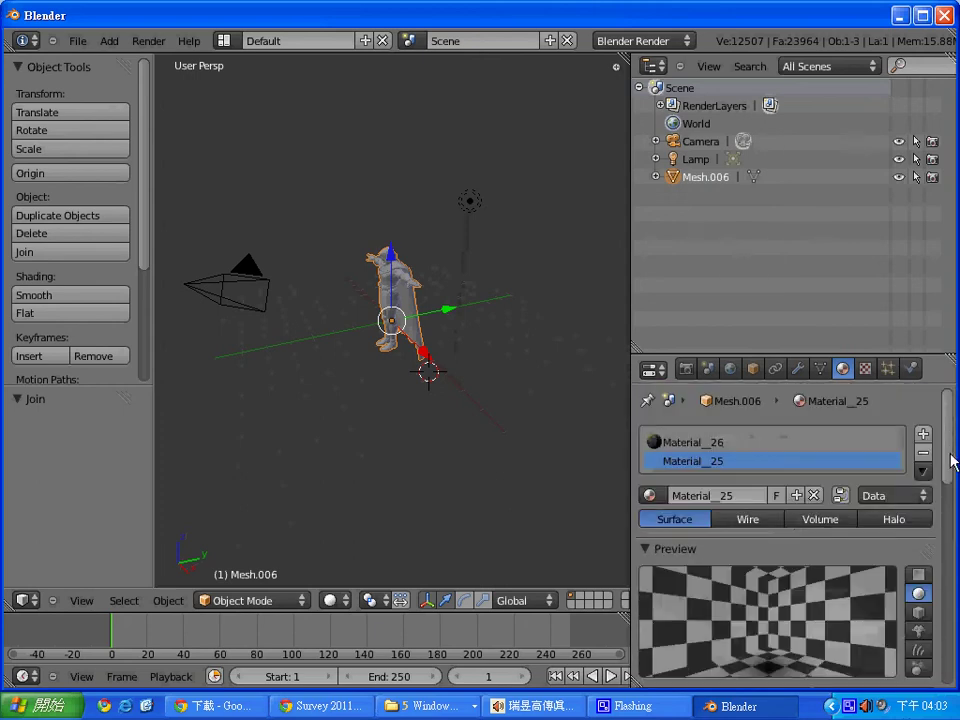
left_click(698, 443)
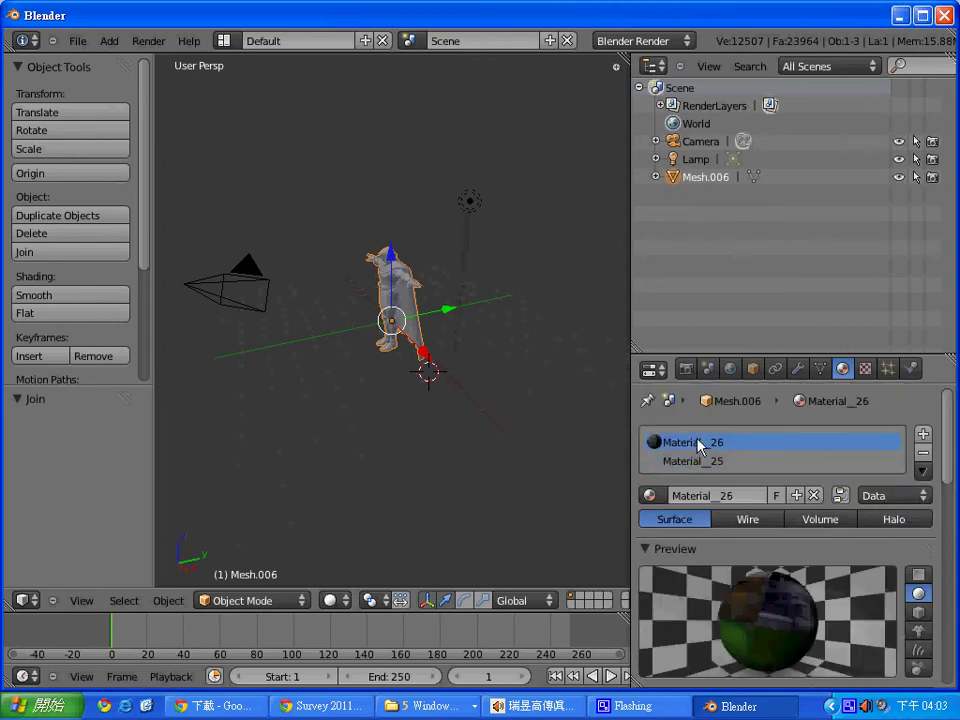
mouse_move(949, 461)
left_mouse_down()
mouse_move(957, 597)
mouse_move(955, 420)
left_mouse_up()
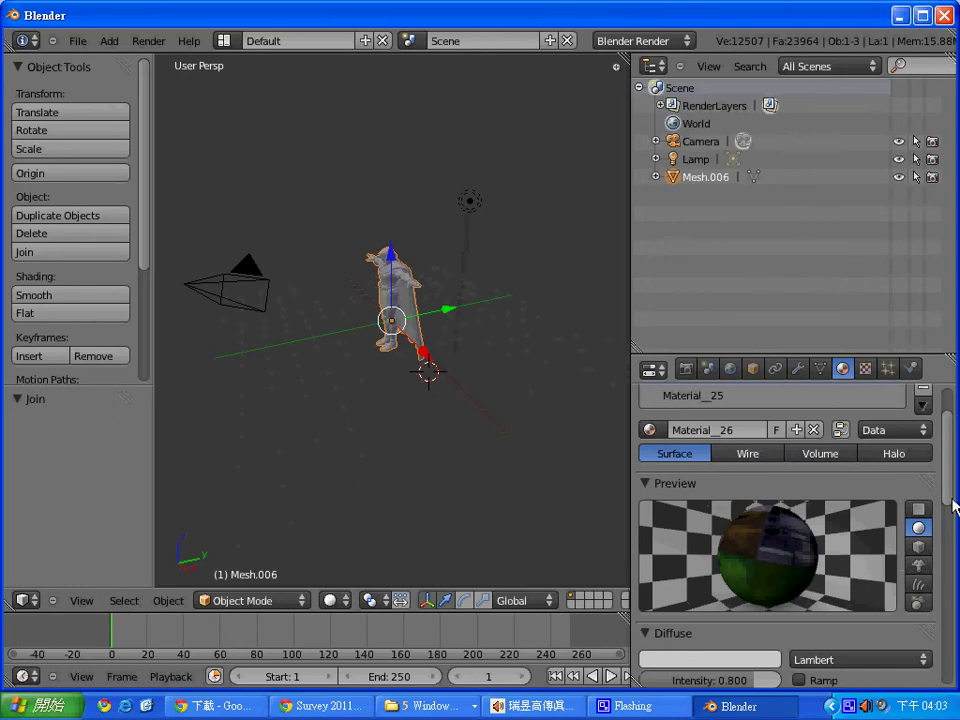
left_click(671, 450)
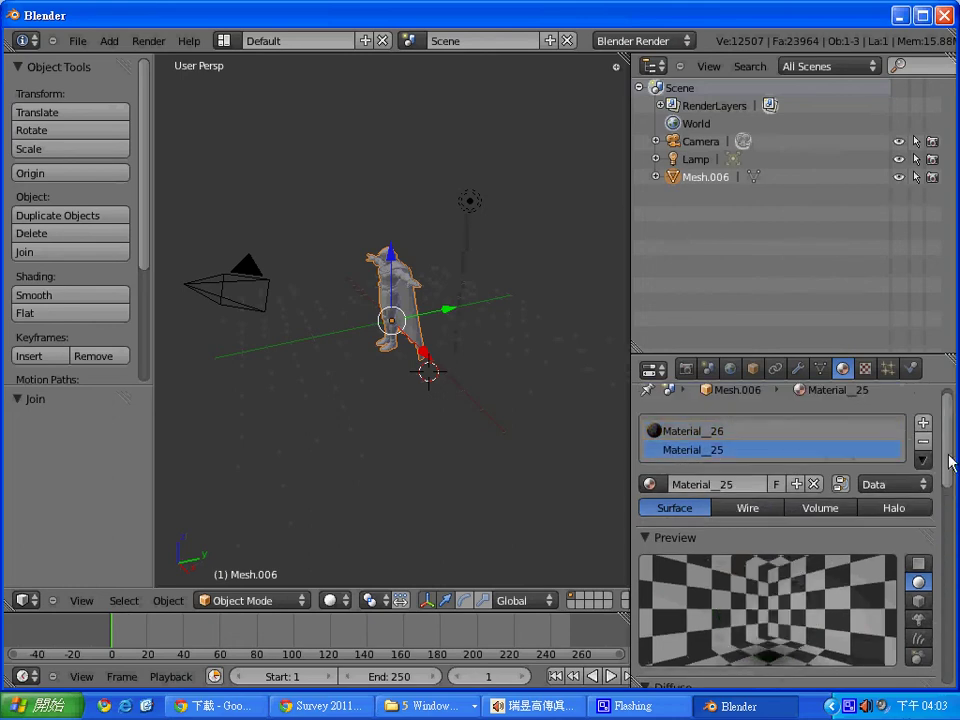
mouse_move(949, 440)
left_mouse_down()
mouse_move(953, 601)
mouse_move(943, 403)
left_mouse_up()
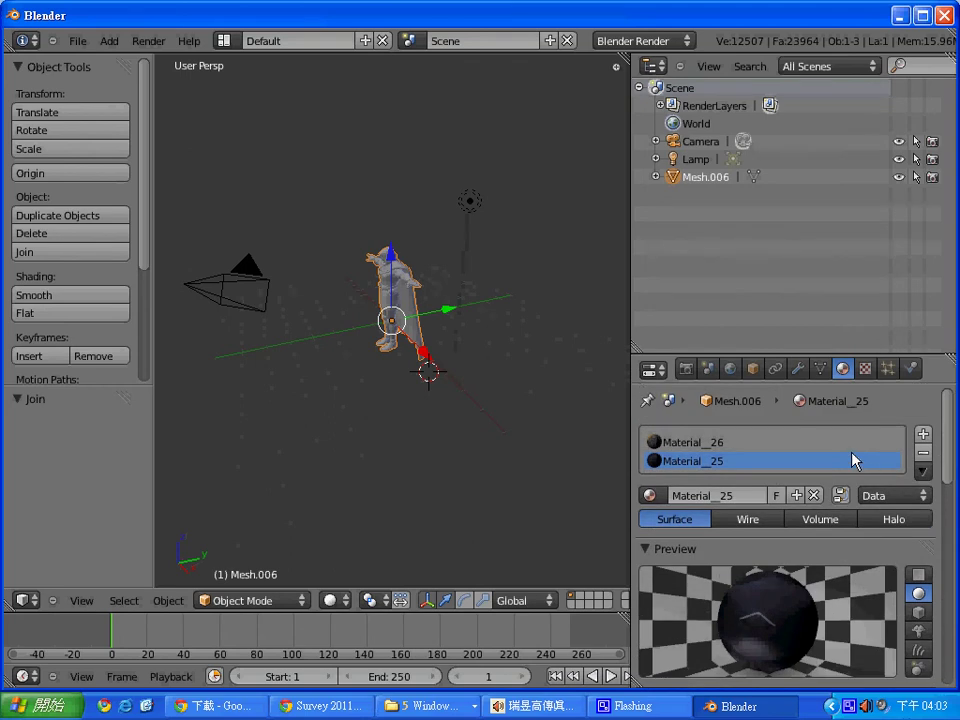
Adjust Material_25's settings until its preview shows a solid dark sphere, keeping Material_25 active.
scroll(855, 460, "up", 1, "ctrl")
left_click(855, 460)
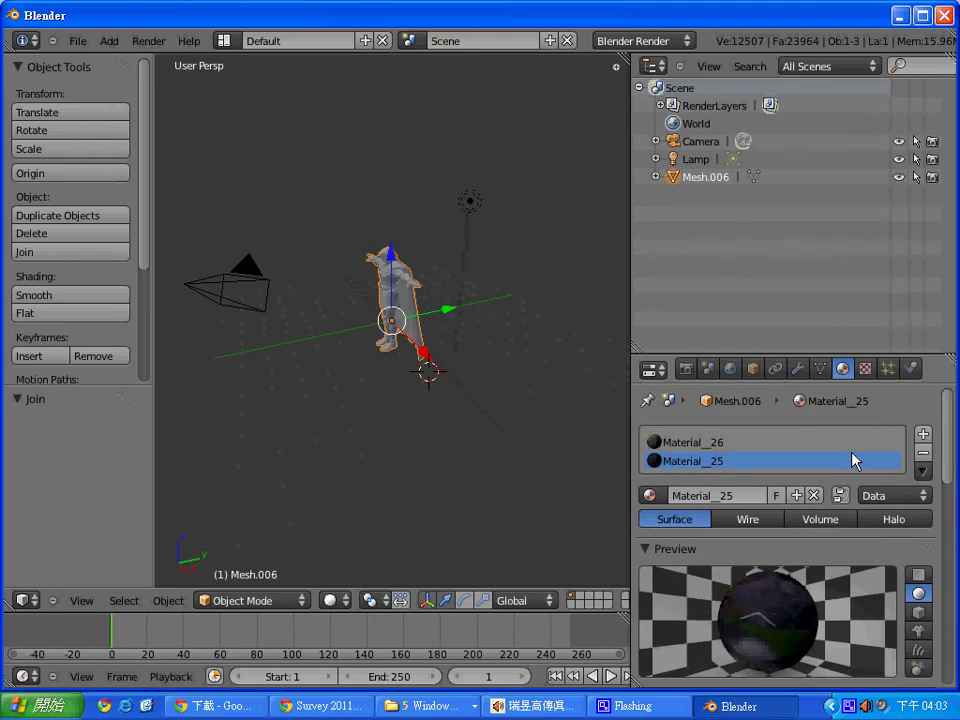
scroll(855, 460, "up", 1, "ctrl")
left_click(855, 460)
scroll(855, 460, "up", 1, "ctrl")
left_click(855, 460)
scroll(855, 460, "up", 1, "ctrl")
left_click(855, 460)
scroll(945, 470, "down", 2)
scroll(950, 460, "up", 2)
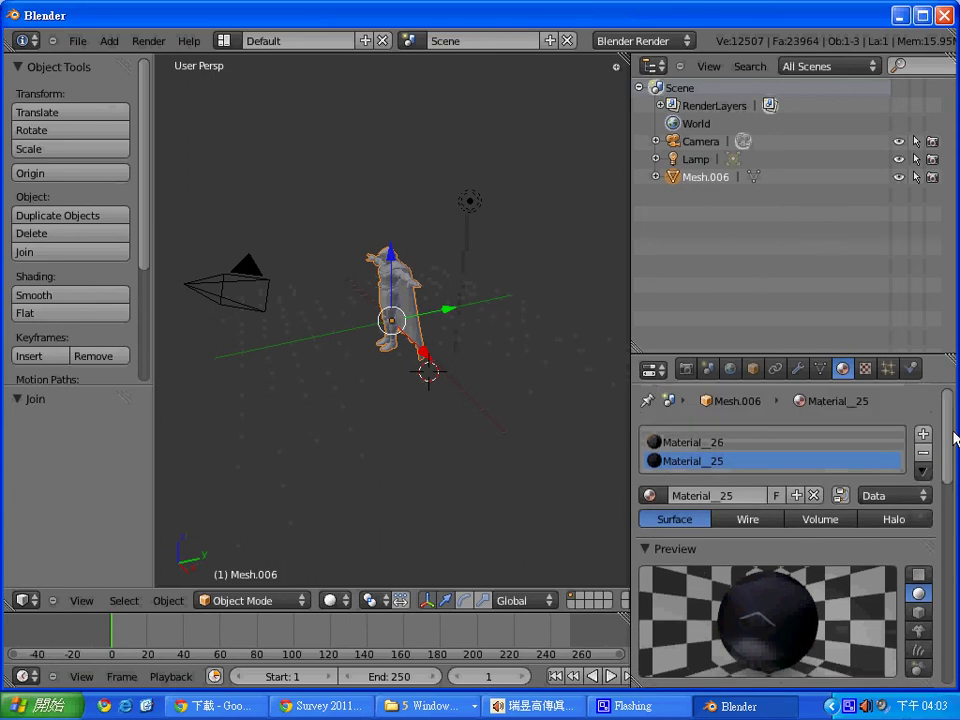
scroll(953, 445, "down", 2)
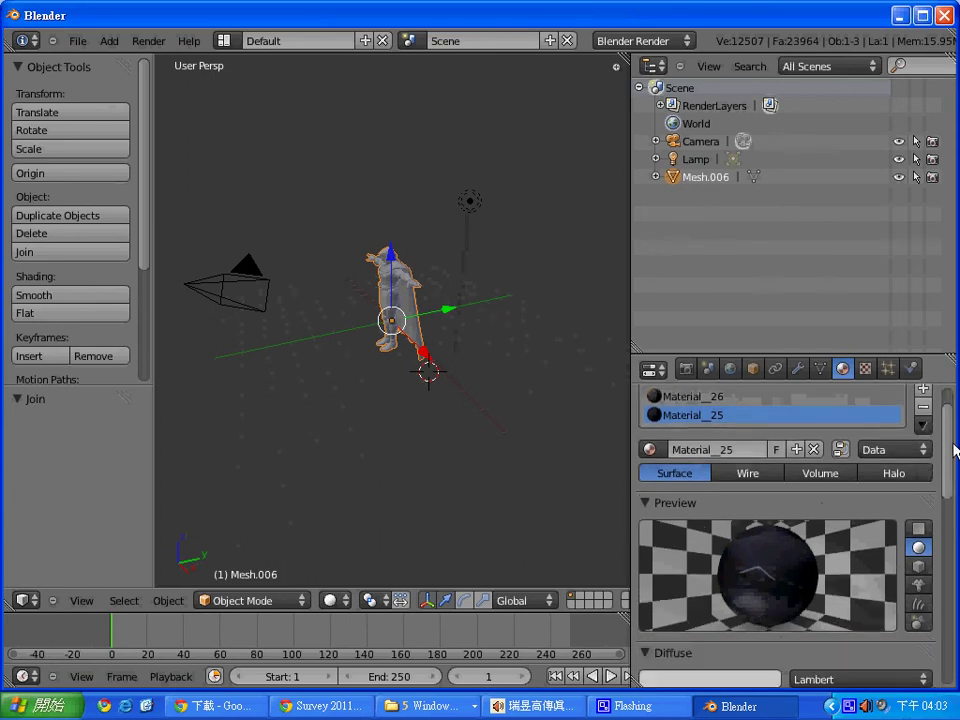
scroll(950, 455, "up", 2)
scroll(737, 458, "up", 1, "ctrl")
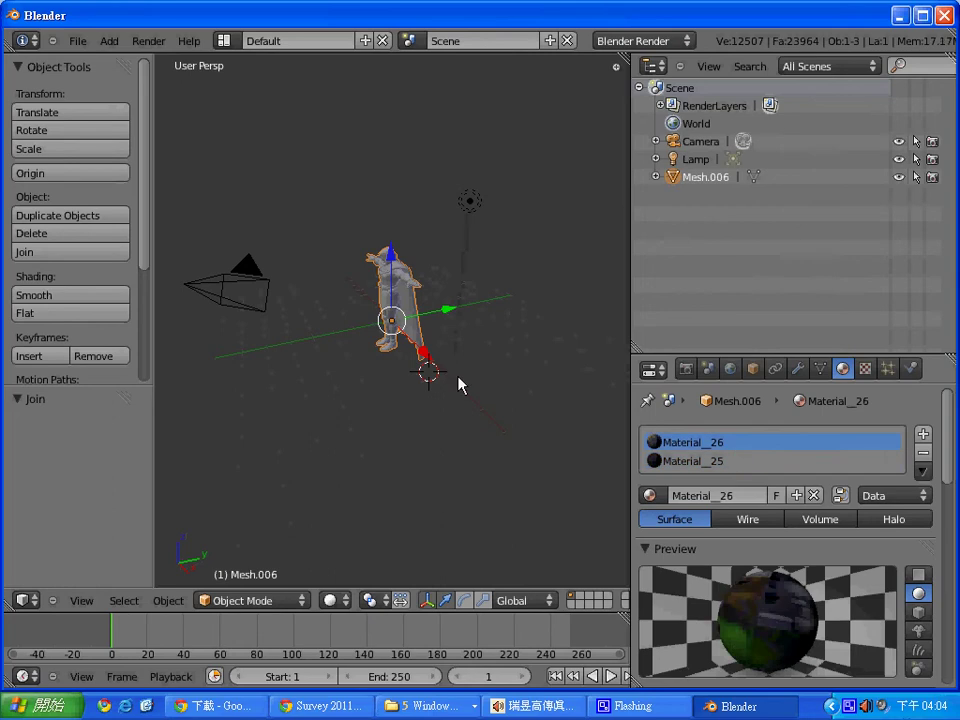
scroll(456, 380, "up", 11, "alt")
scroll(452, 364, "up", 19, "alt")
scroll(453, 364, "up", 20, "alt")
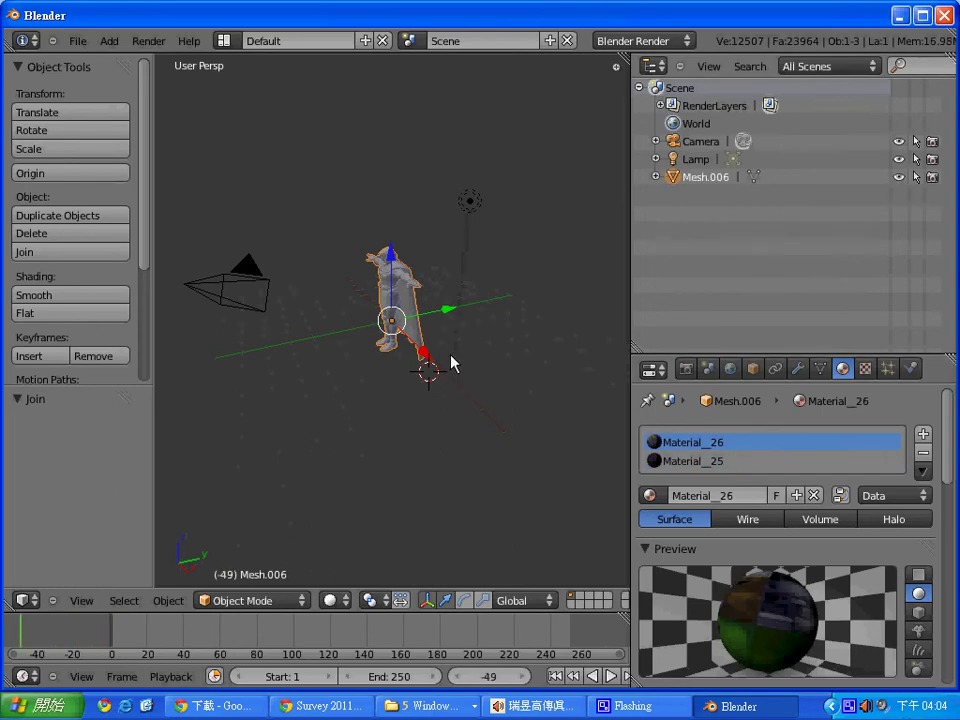
left_click(711, 462)
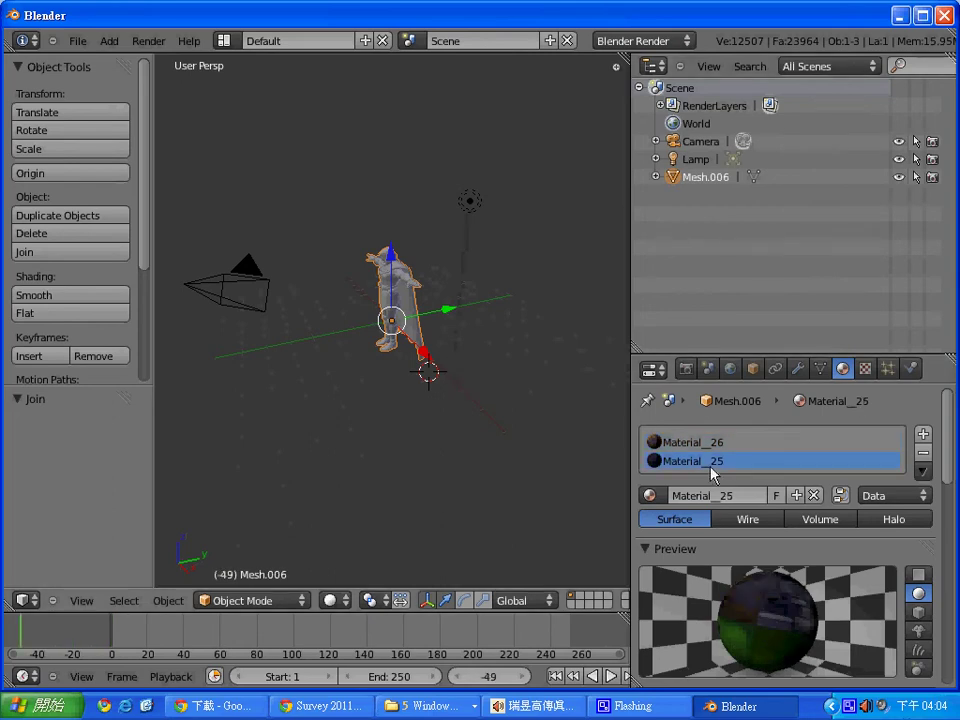
Render the camera view, then scale the joined Mesh.006 down to 0.638.
key("F12")
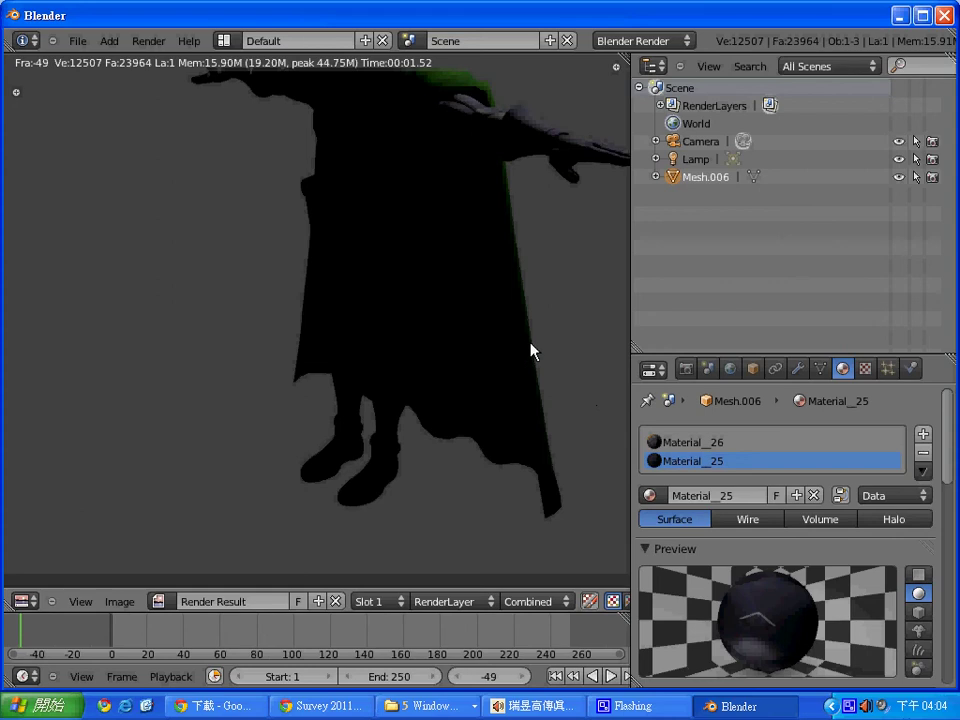
key("Escape")
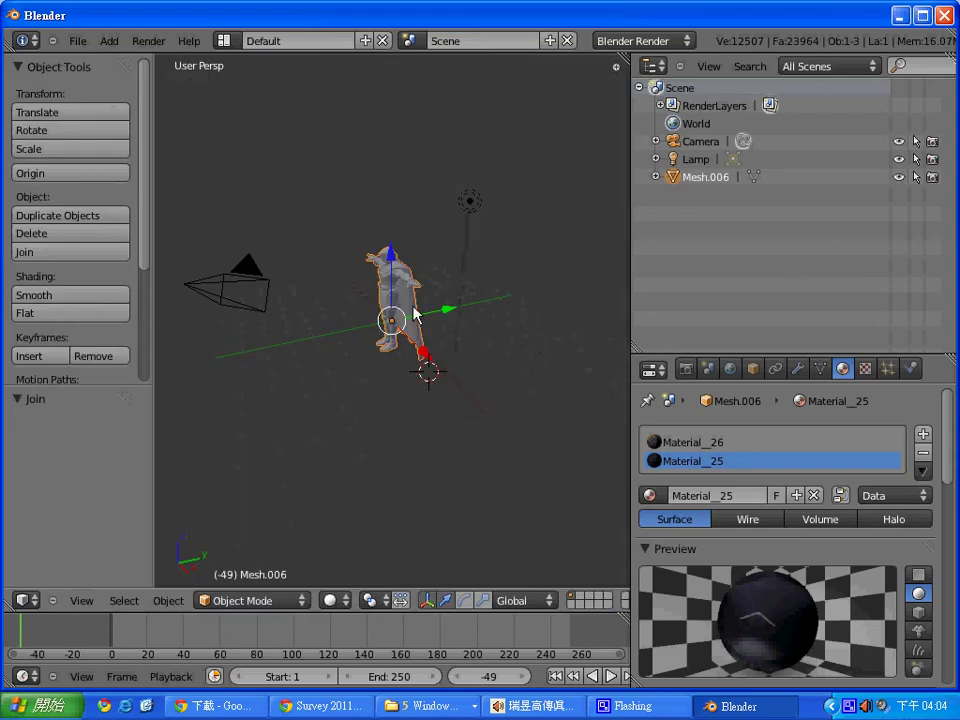
key("s")
left_click(407, 317)
Test-render the smaller model and select the Lamp to show its settings.
key("F12")
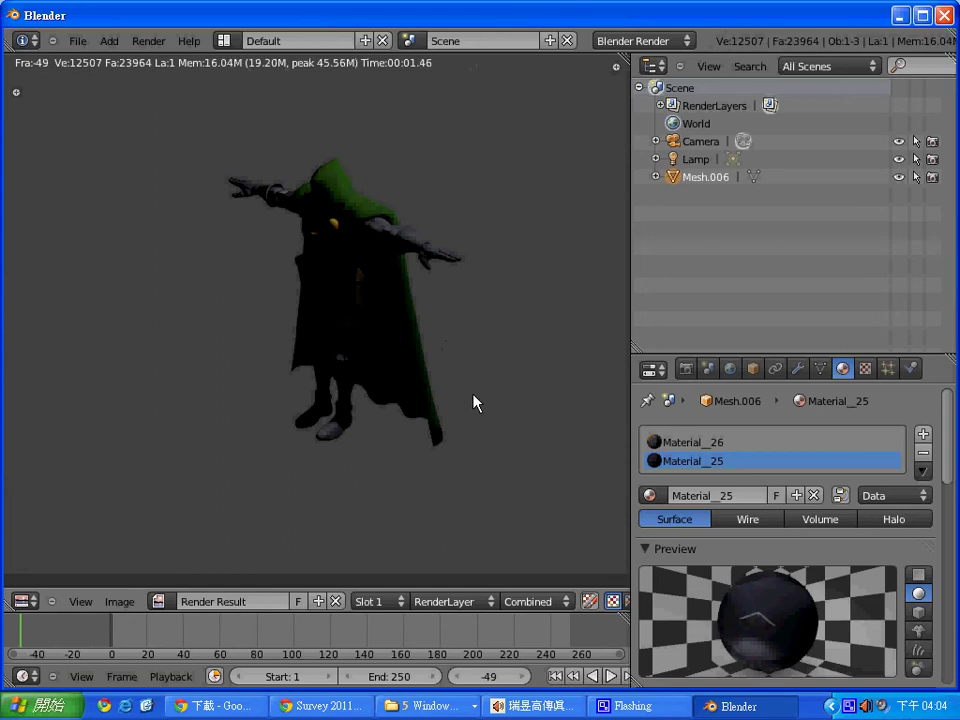
key("Escape")
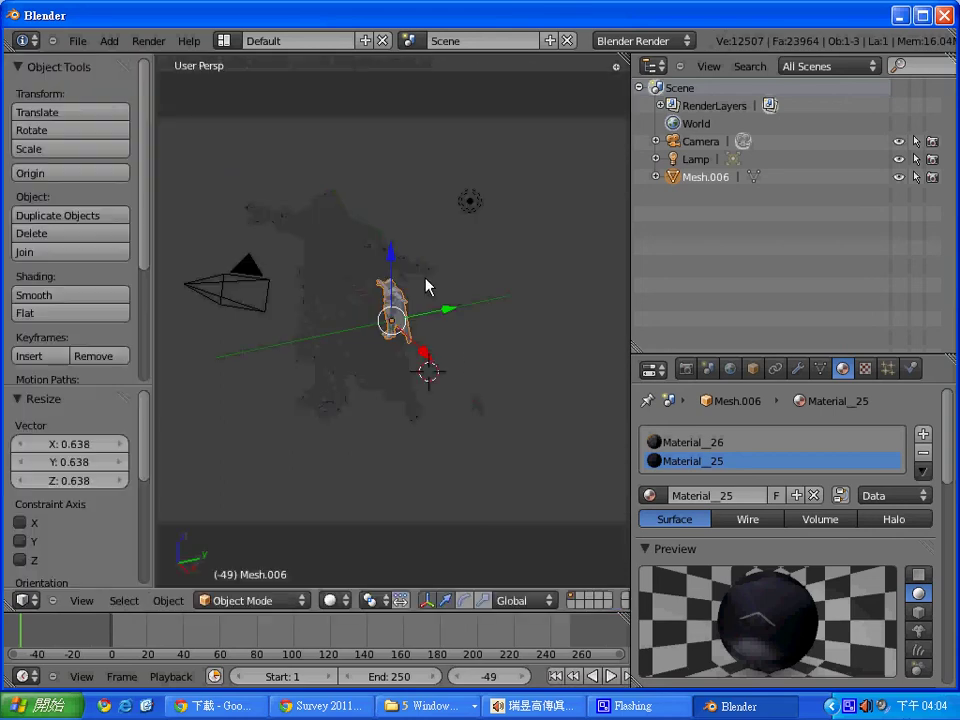
right_click(476, 199)
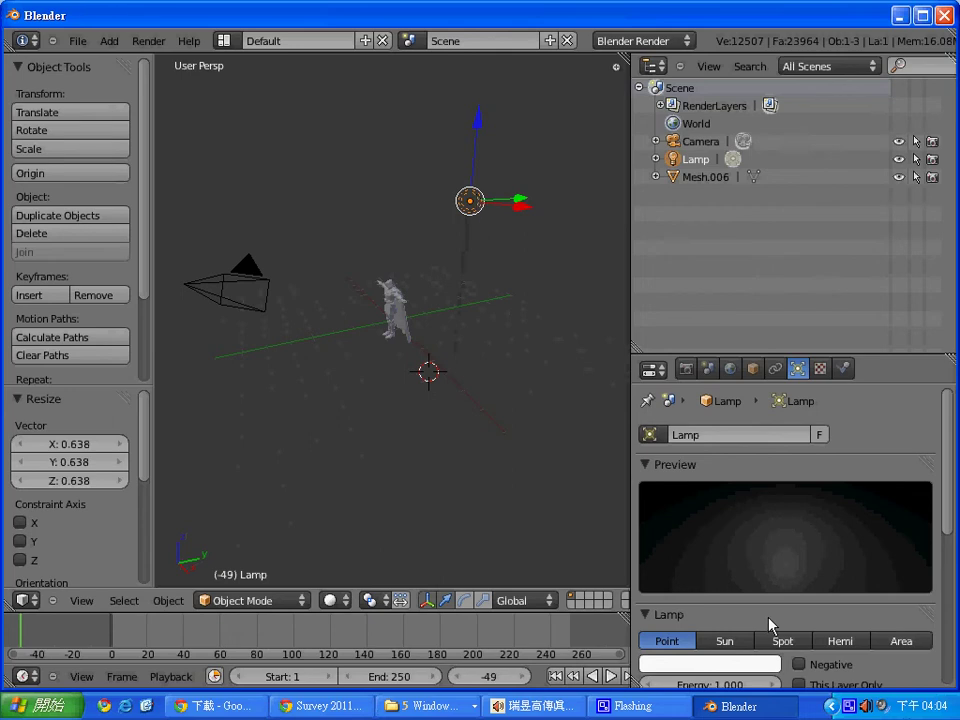
Turn the lamp into a Sun lamp, move and angle it, and test-render the lighting.
left_click(724, 640)
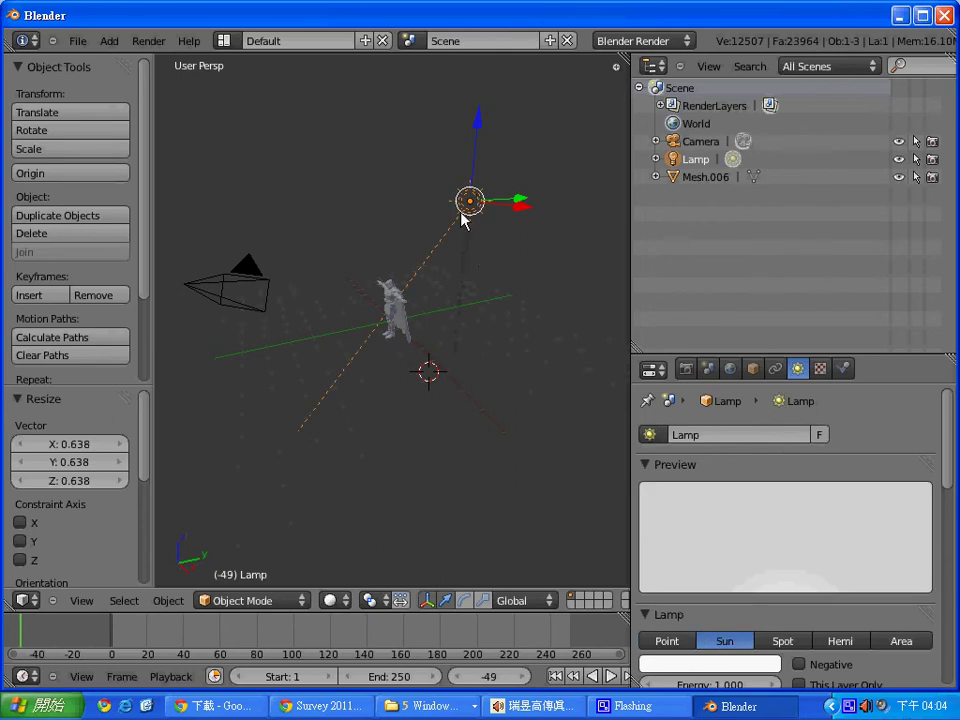
key("g")
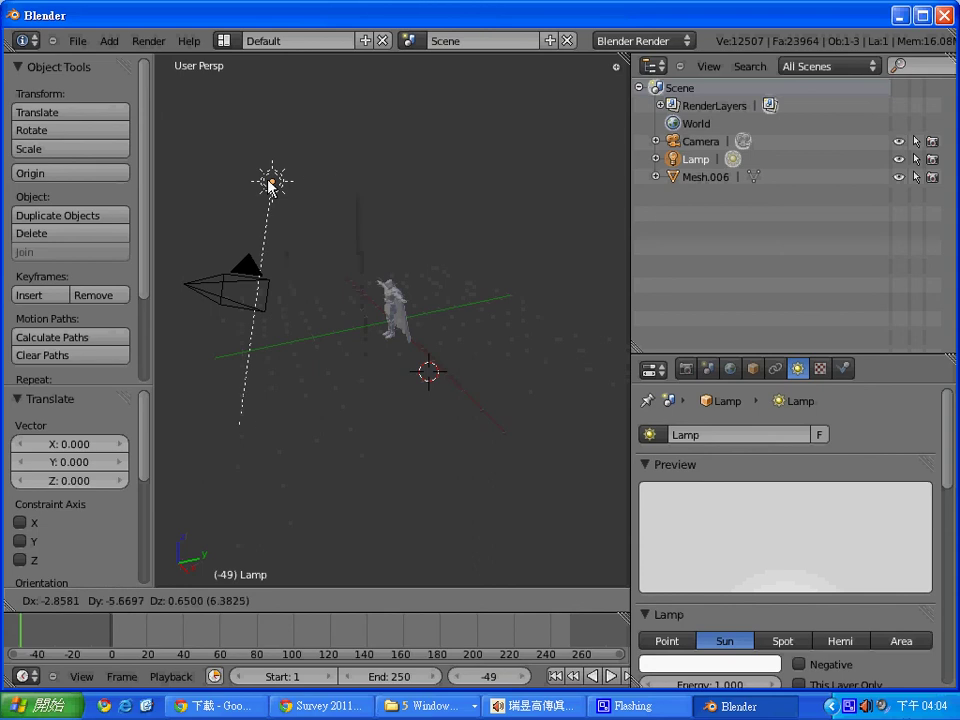
left_click(272, 186)
key("r")
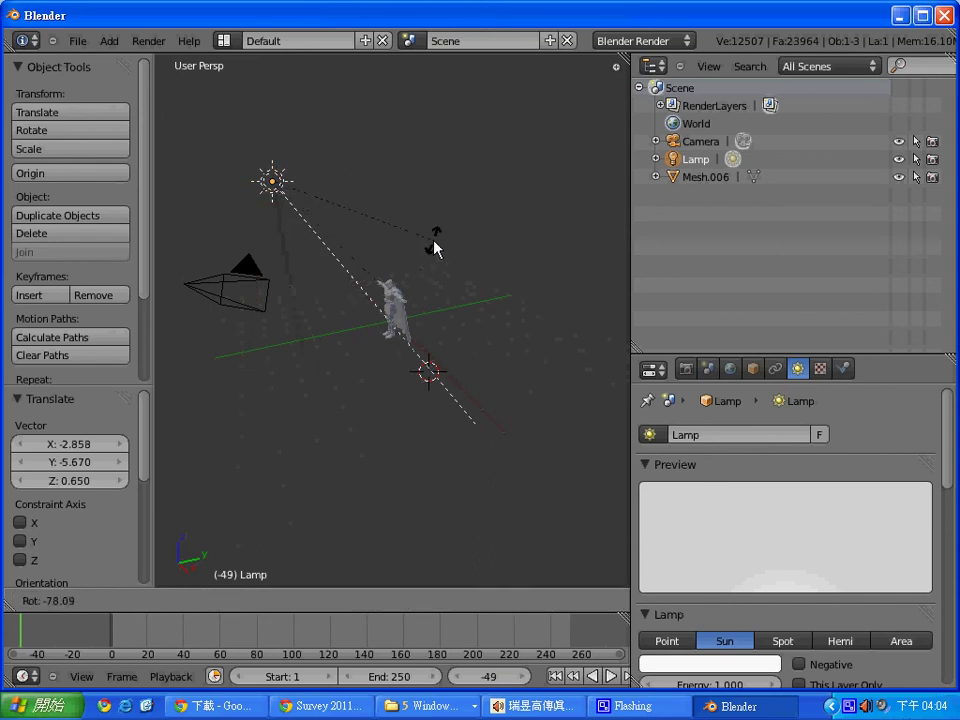
left_click(434, 250)
key("F12")
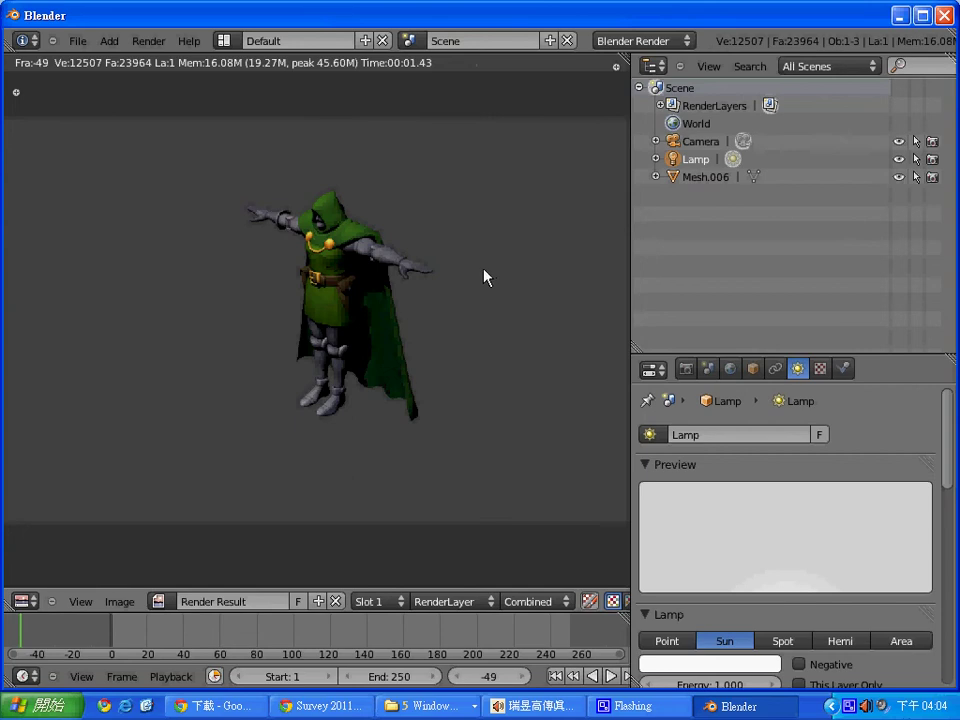
key("Escape")
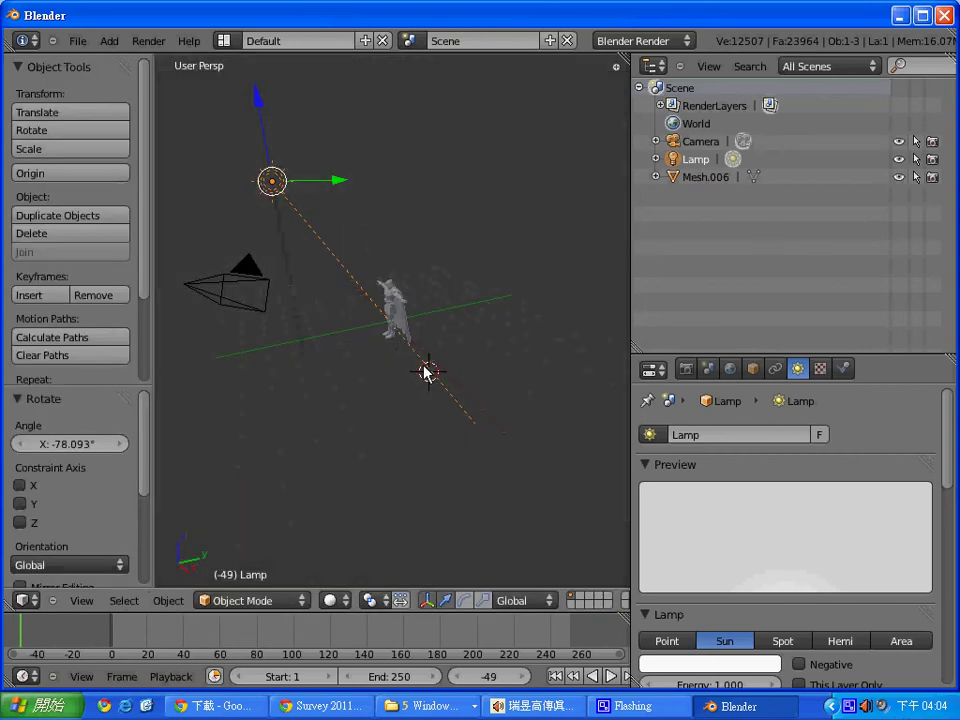
Lower the Sun lamp, re-aim it to -22.331° on X, and render again.
key("g")
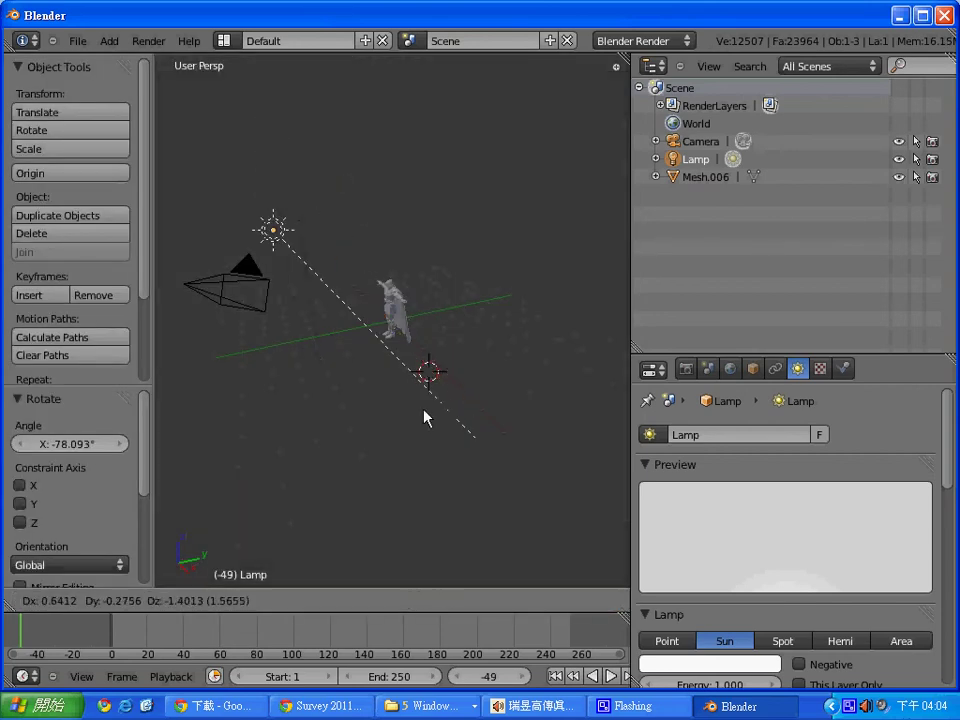
left_click(426, 415)
key("r")
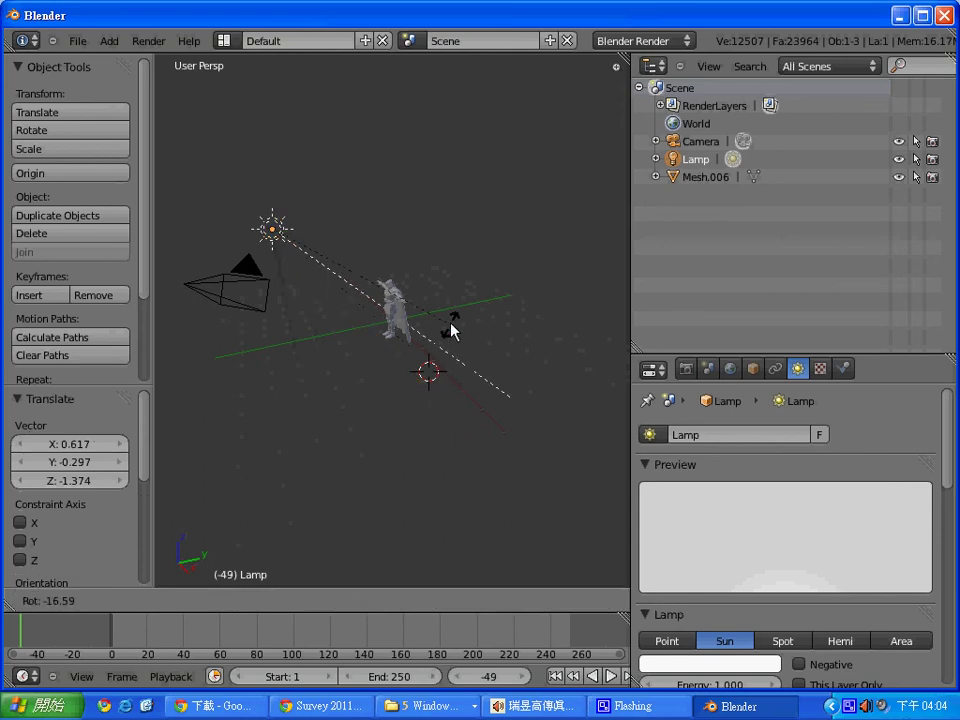
left_click(448, 308)
key("F12")
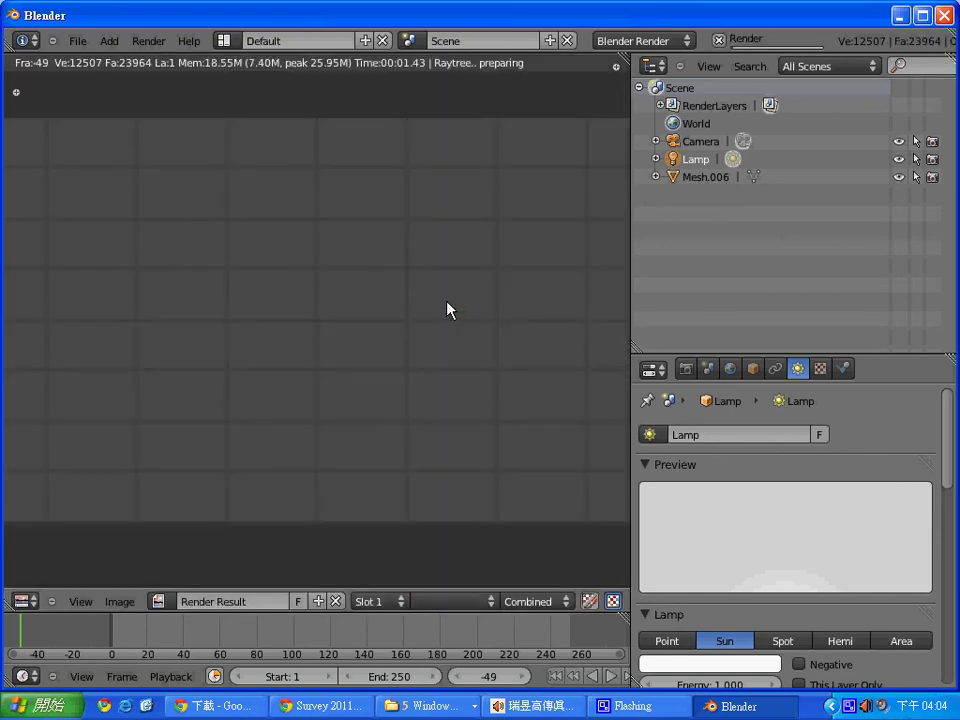
key("Escape")
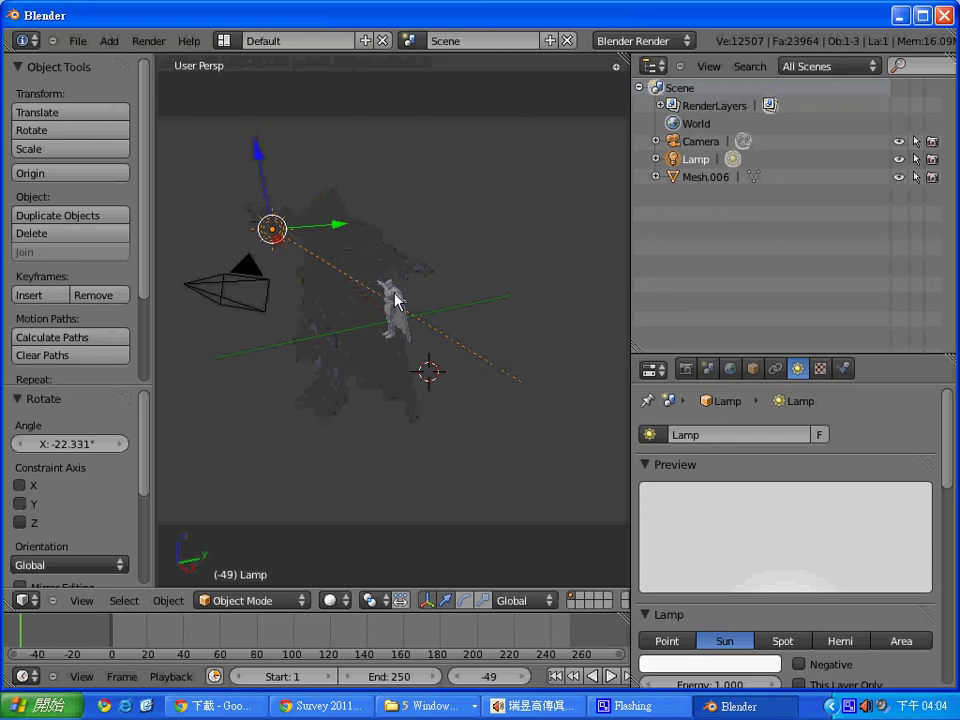
Select the camera and, in Right view, move it to a new position.
right_click(250, 300)
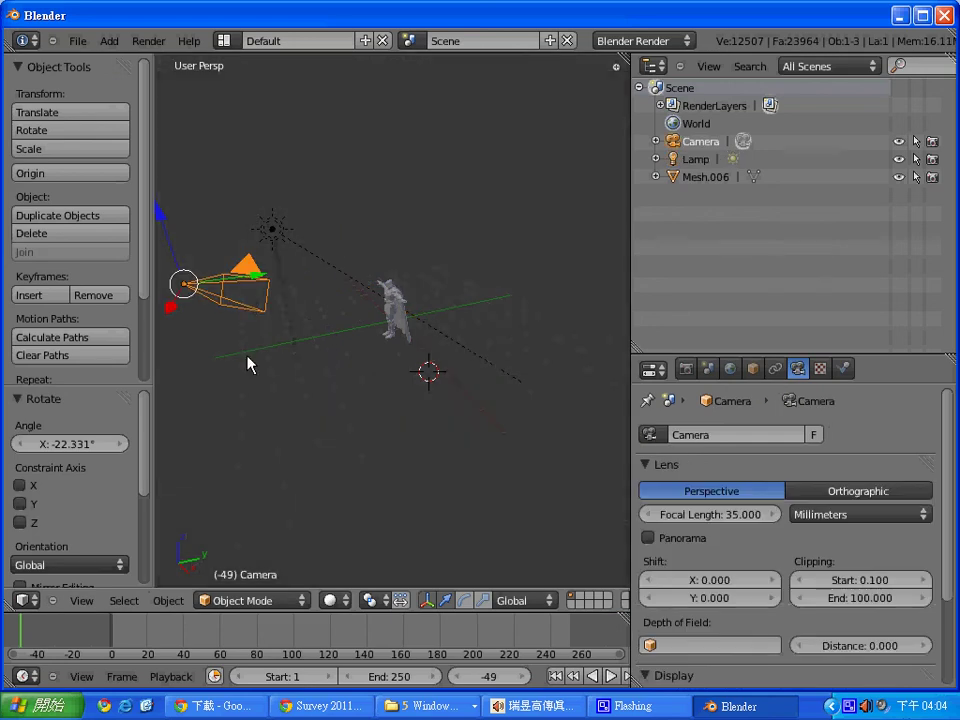
key("KP_3")
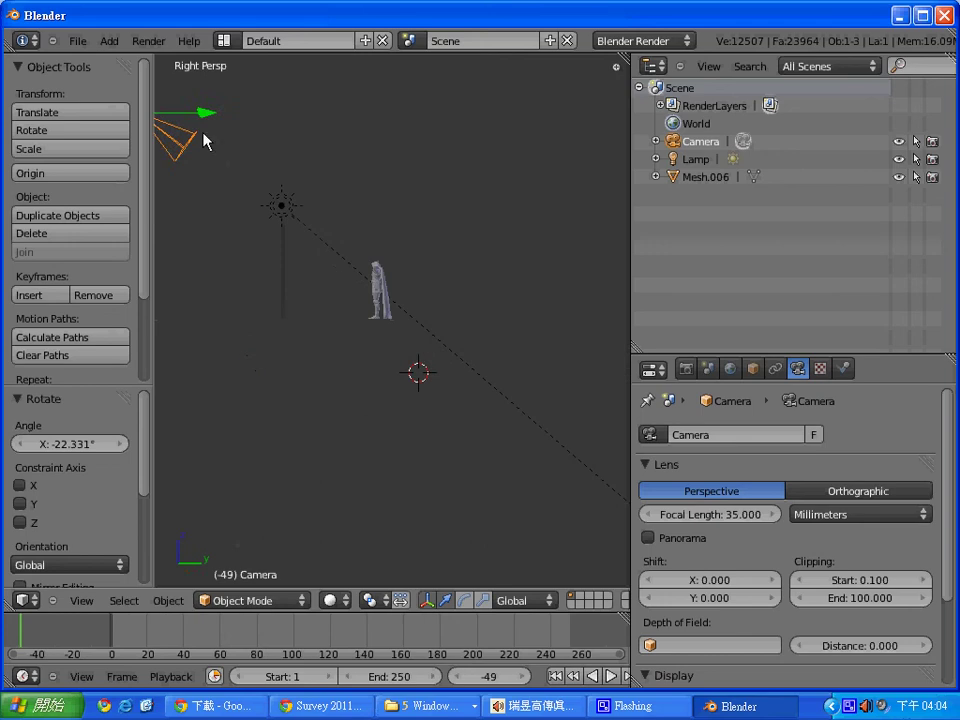
key("g")
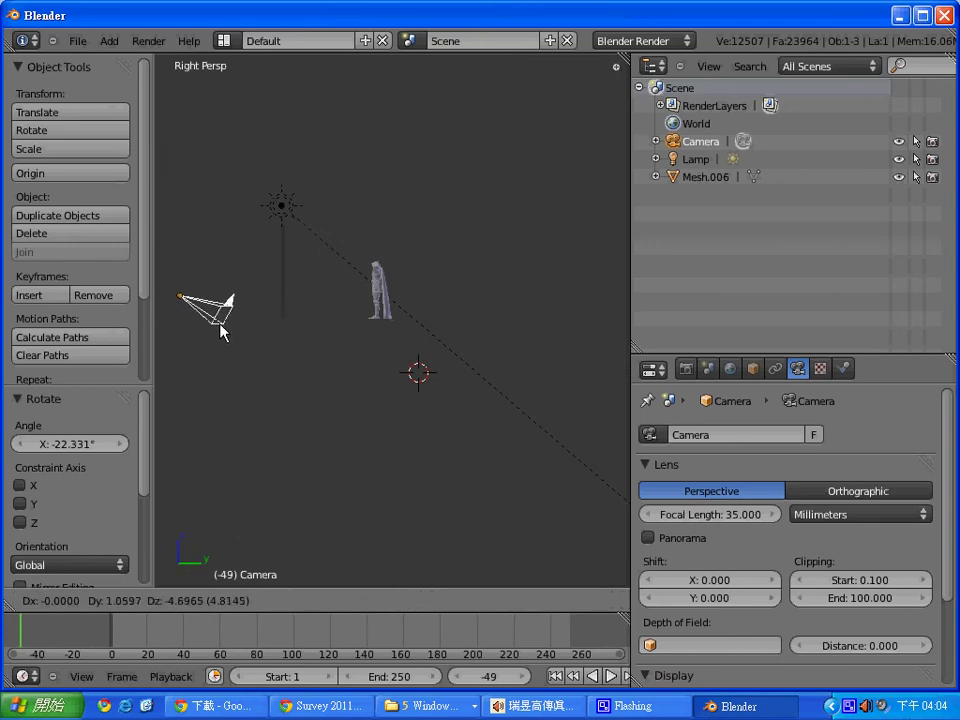
left_click(221, 331)
Give the camera a Track To constraint aimed at Mesh.006 and test-render its view.
right_click(380, 310)
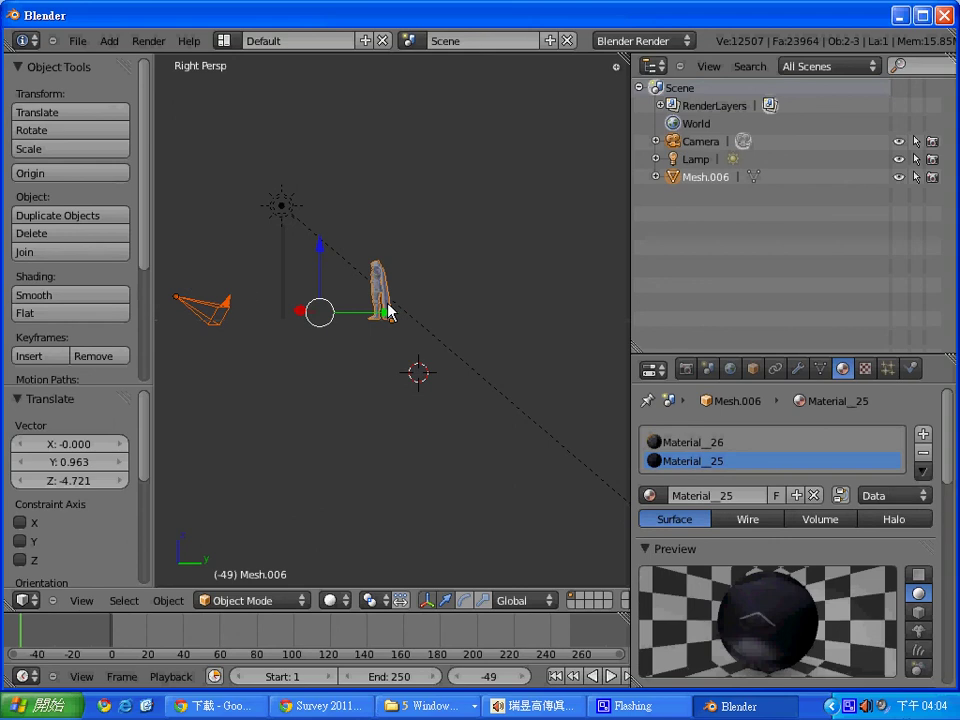
key("ctrl+t")
left_click(390, 325)
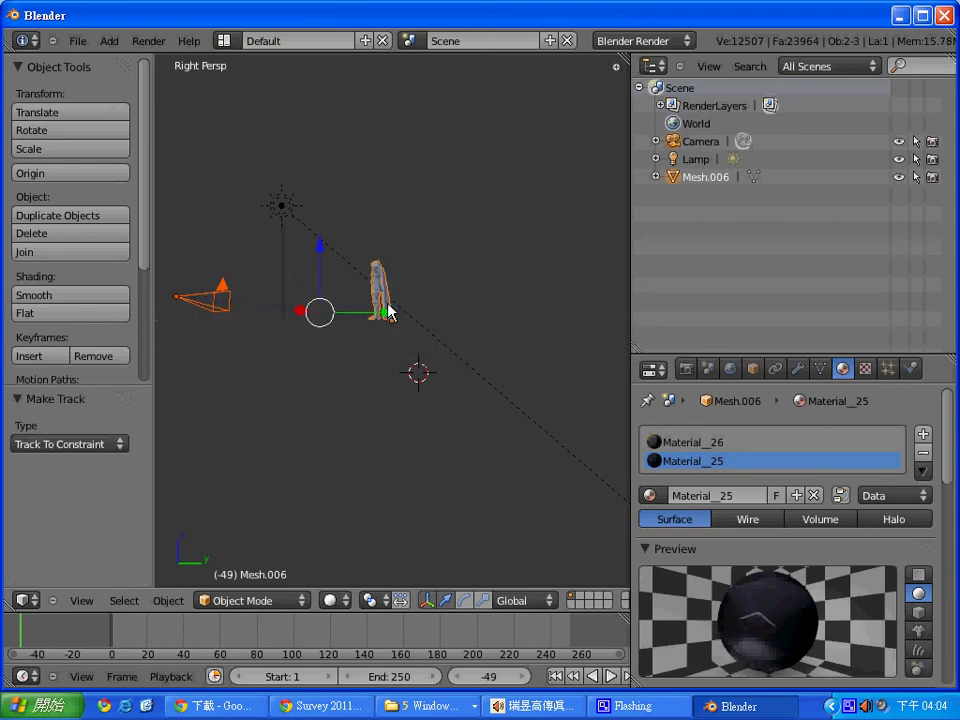
key("F12")
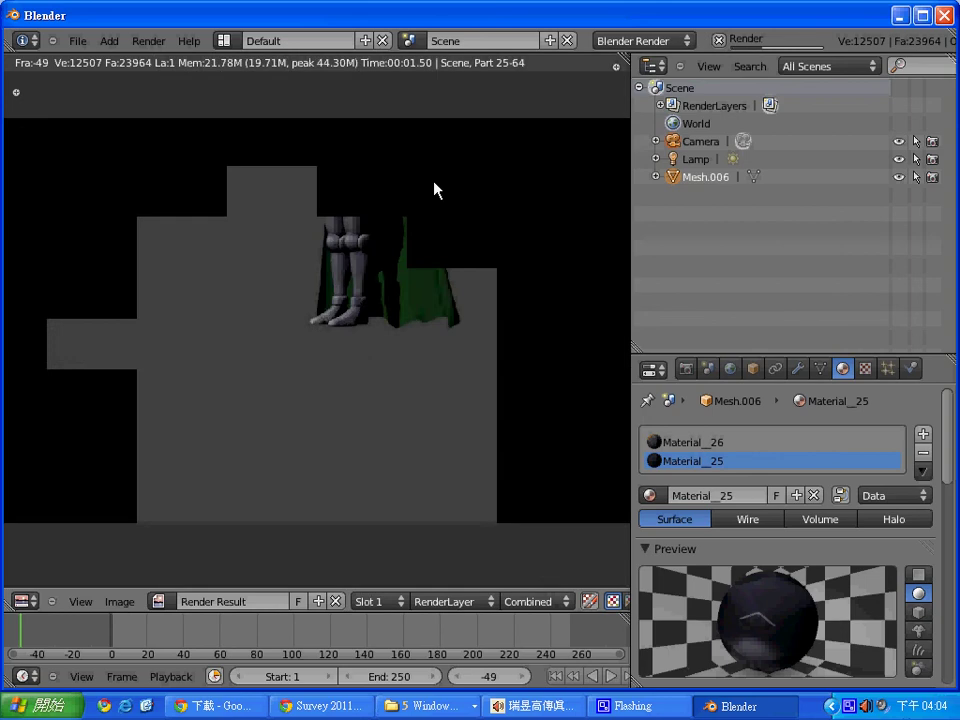
key("Escape")
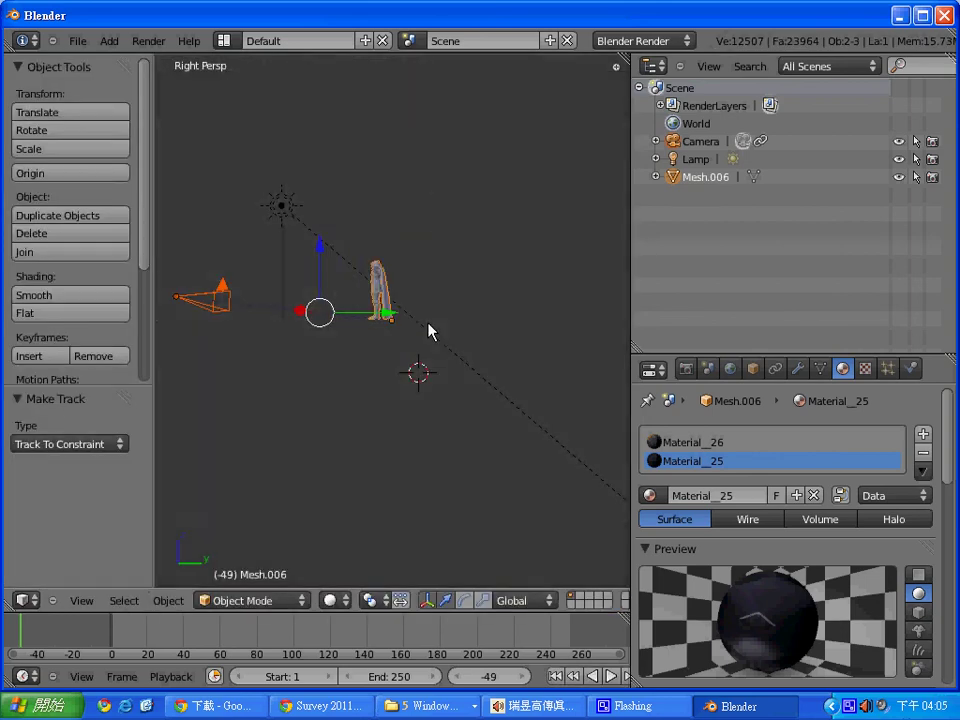
right_click(221, 309)
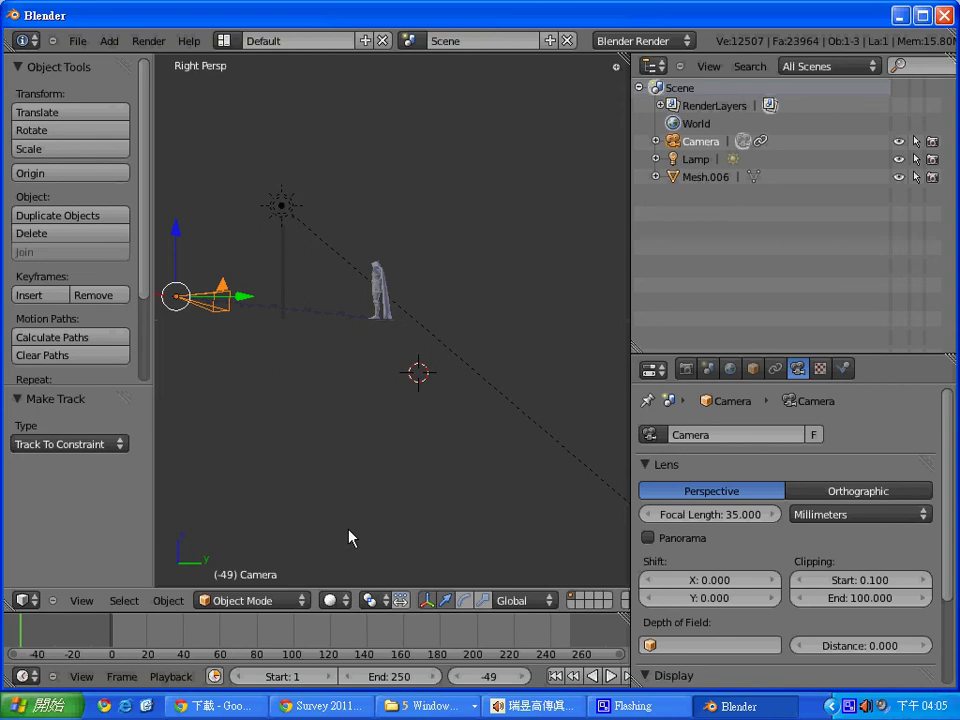
In Top view, move the camera to stand directly in front of the figure.
key("KP_7")
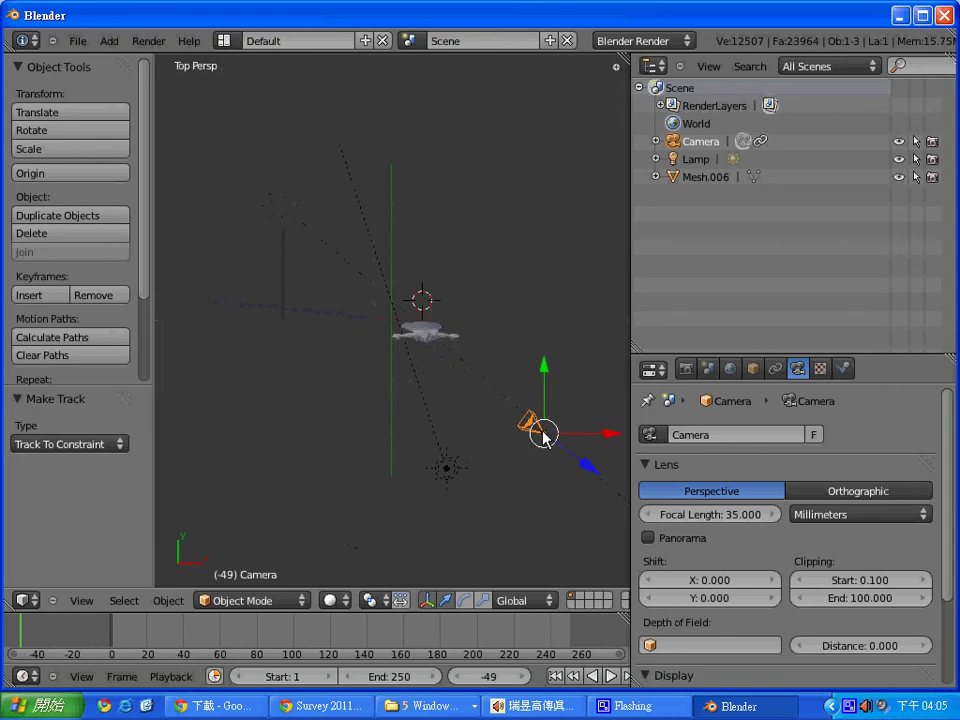
key("g")
left_click(418, 486)
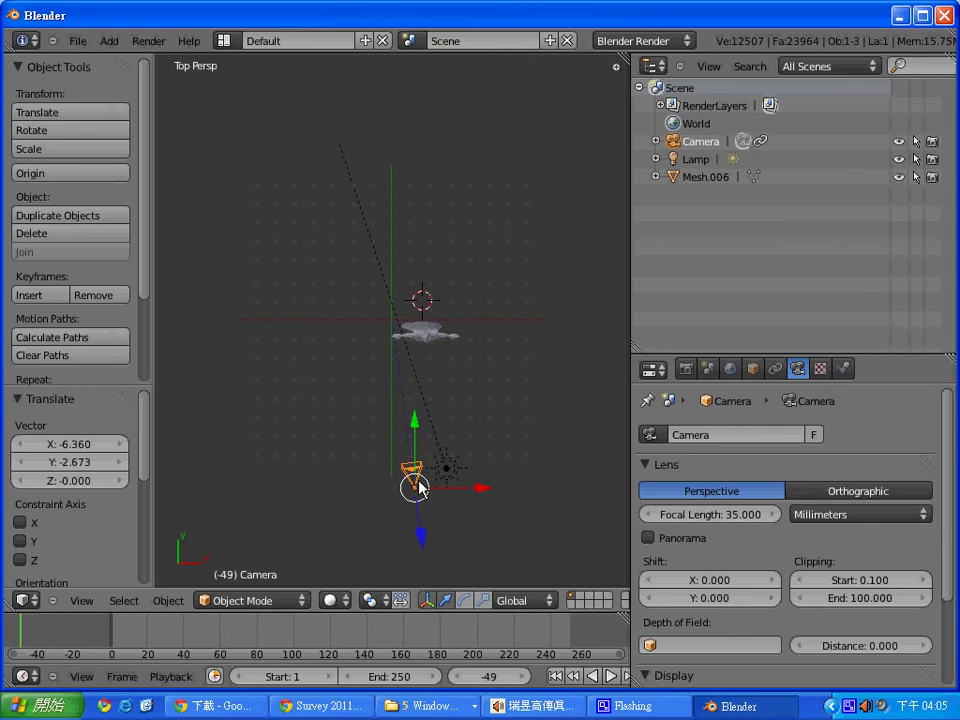
key("g")
left_click(402, 486)
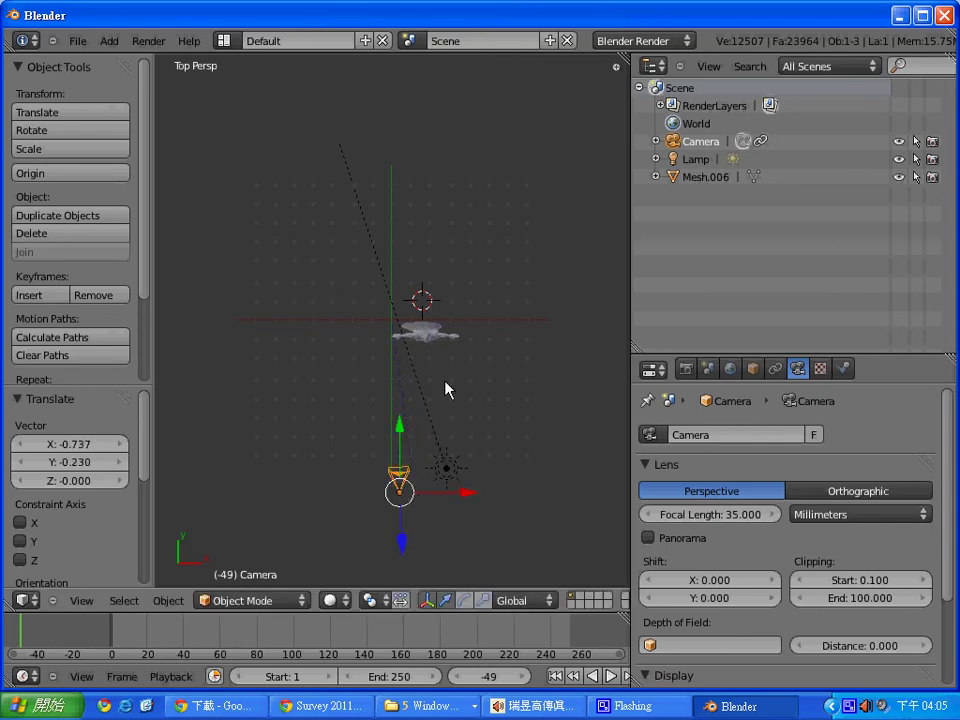
Select the Mesh.006 figure in the viewport.
right_click(432, 347)
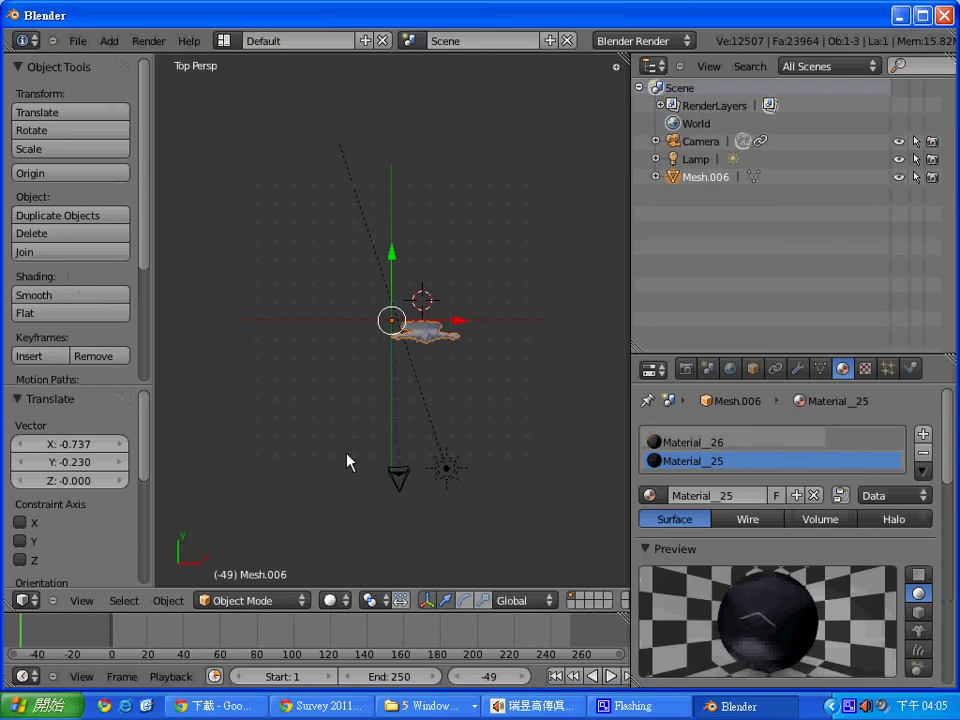
right_click(394, 494)
right_click(440, 348)
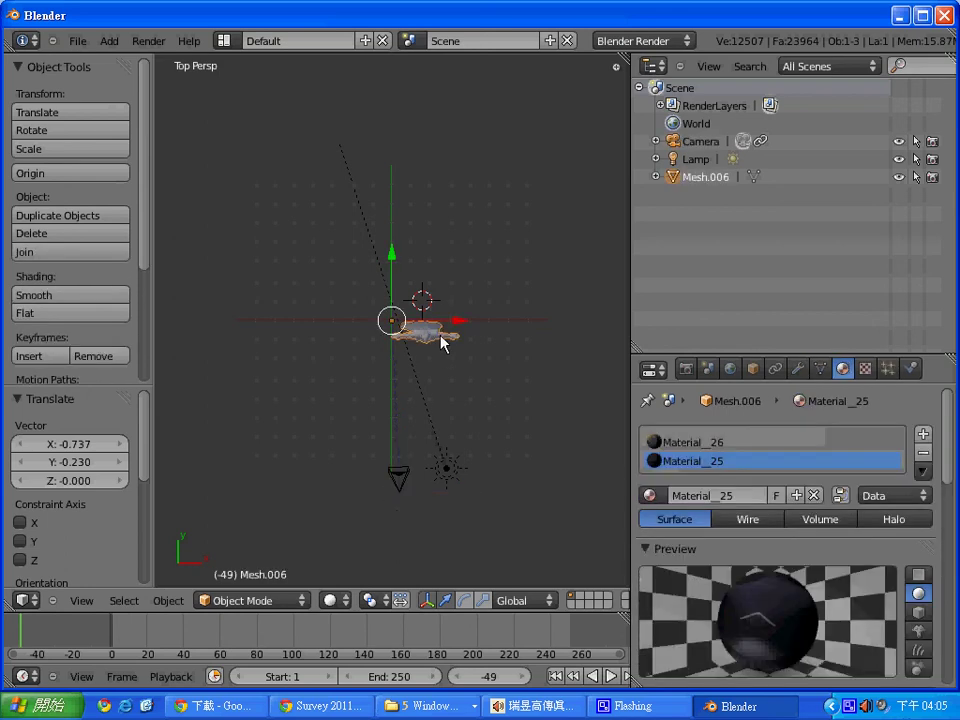
Nudge the figure slightly left, then clear the camera's Track To constraint.
key("g")
left_click(413, 333)
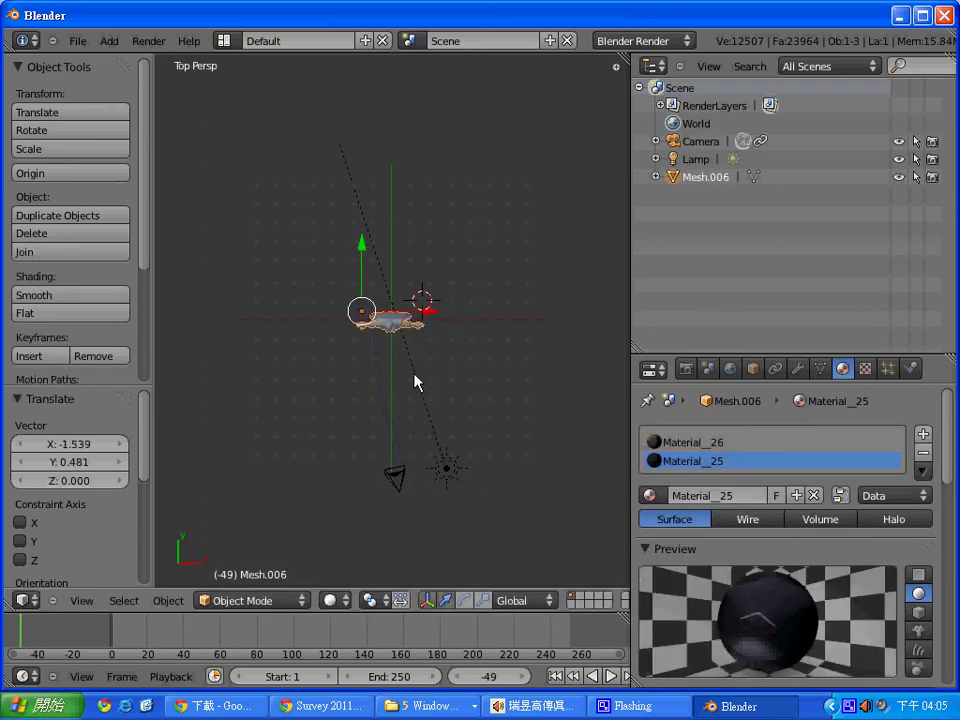
right_click(400, 477)
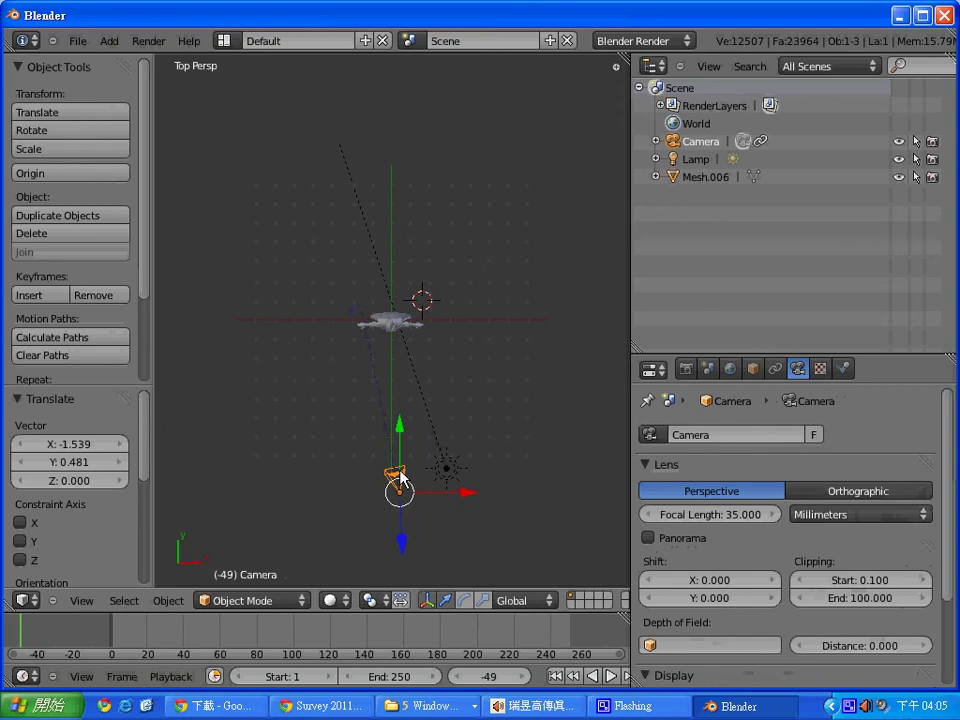
key("alt+t")
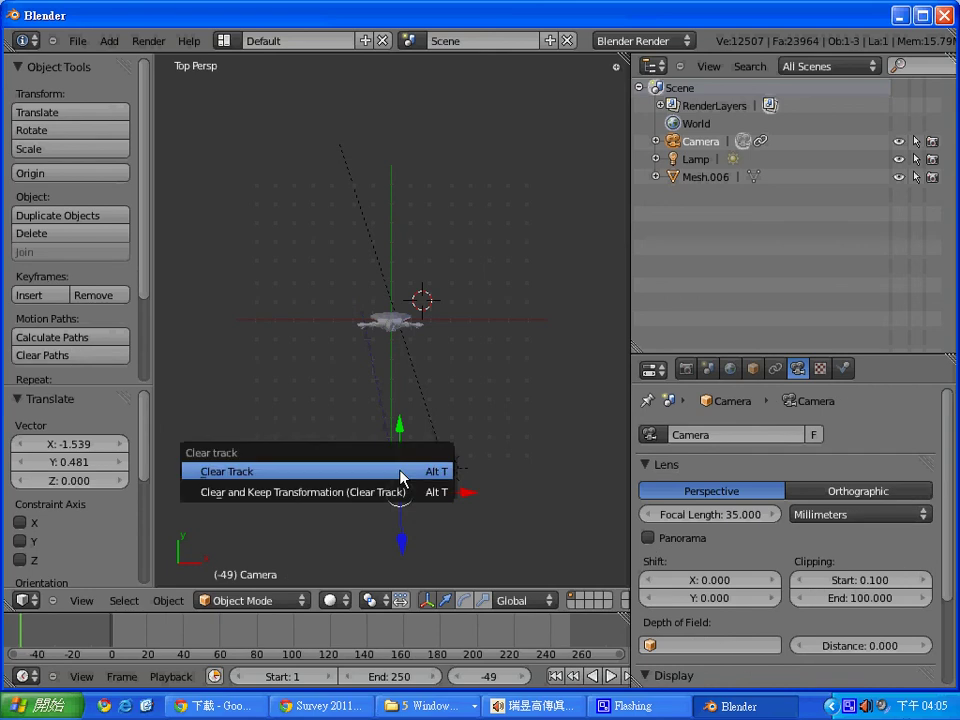
left_click(400, 477)
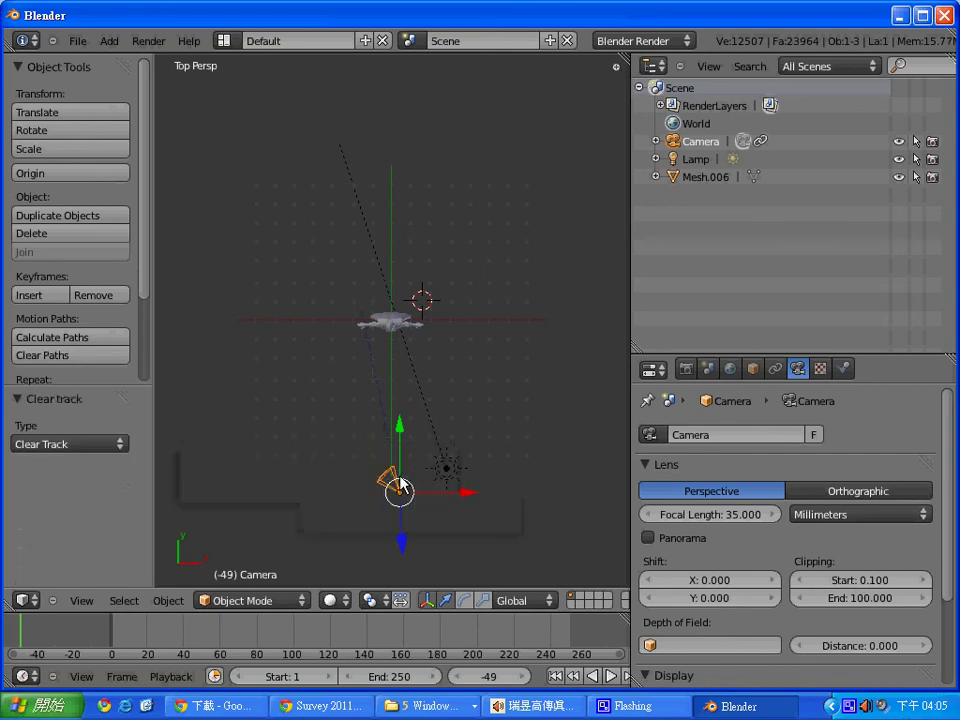
Rotate and reposition the camera by hand to 8.612° on X, then test-render.
key("r")
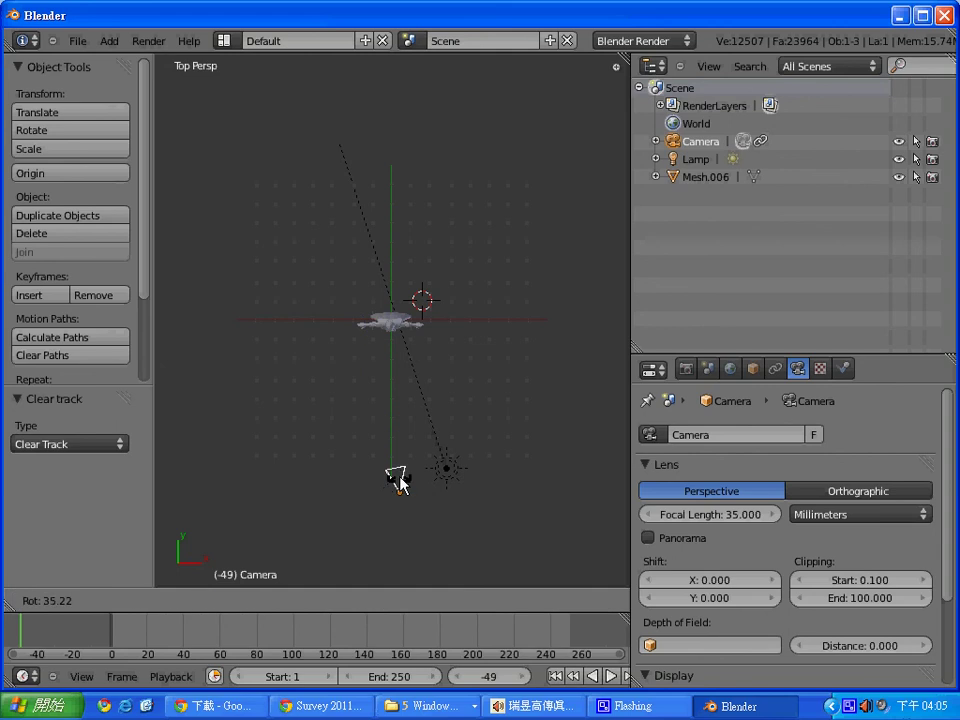
left_click(400, 478)
key("g")
left_click(388, 478)
key("r")
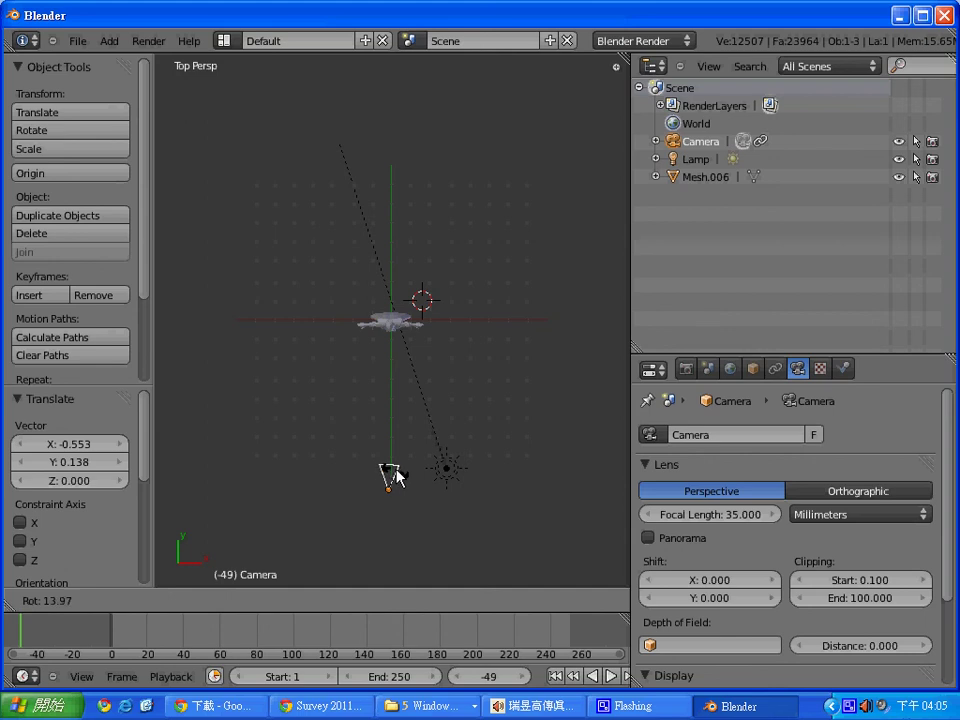
left_click(396, 477)
key("F12")
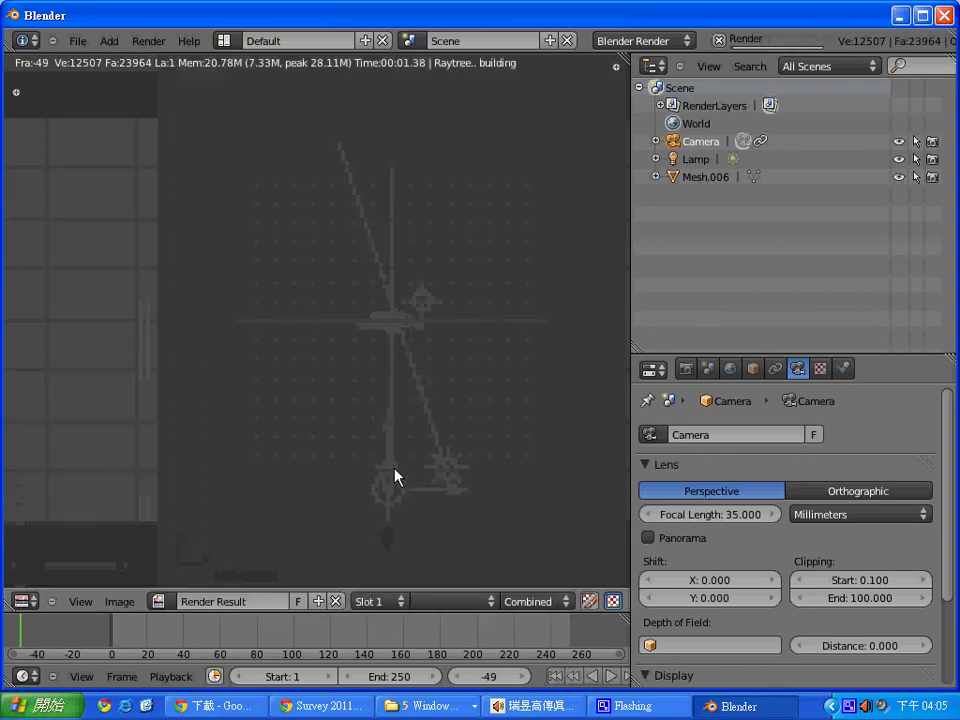
key("Escape")
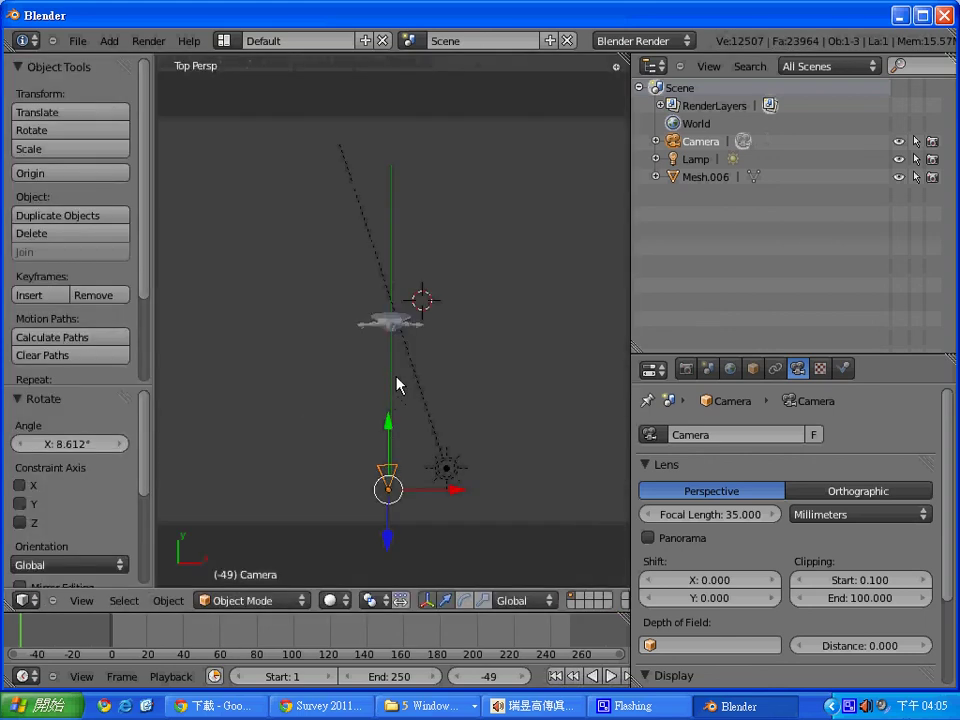
Select the model, camera and Sun lamp in turn, ending with camera and model selected.
right_click(412, 325)
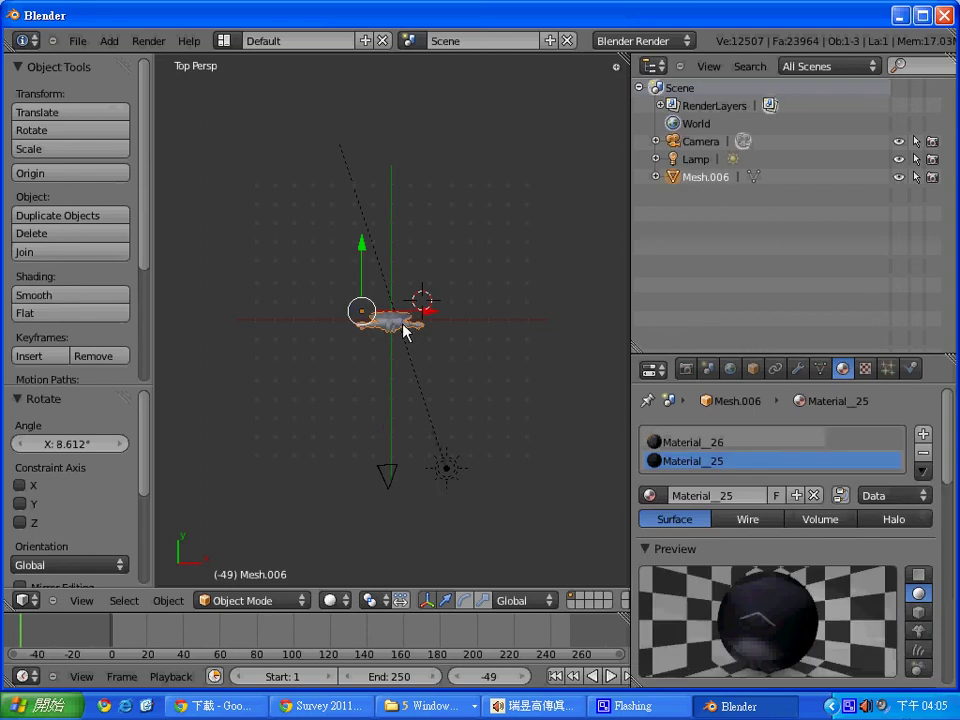
right_click(391, 478)
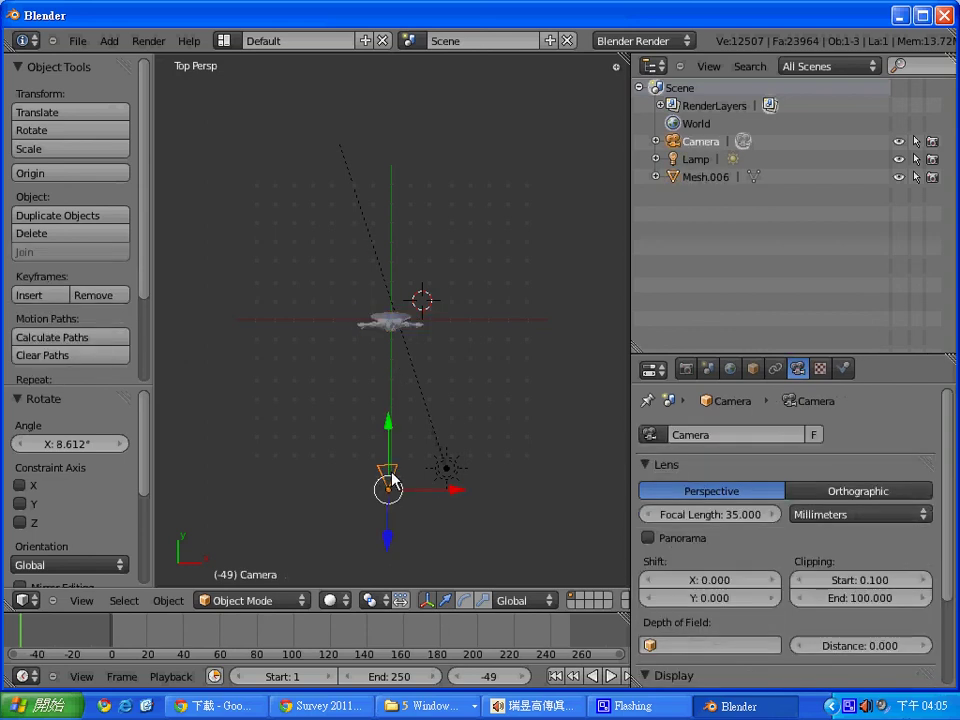
right_click(448, 470)
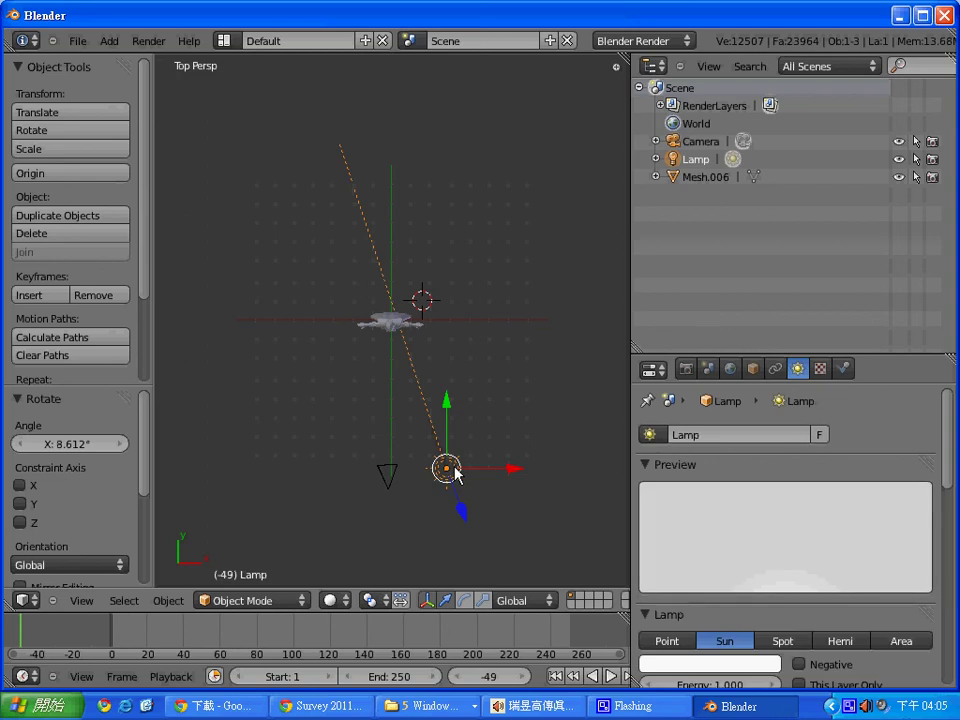
right_click(386, 476)
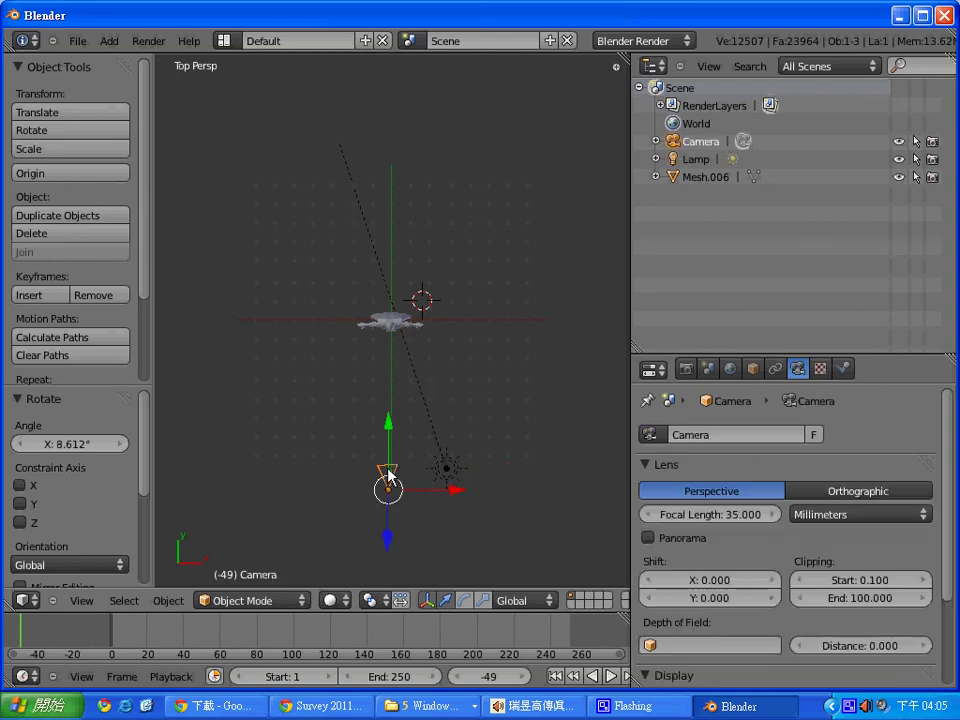
right_click(405, 327)
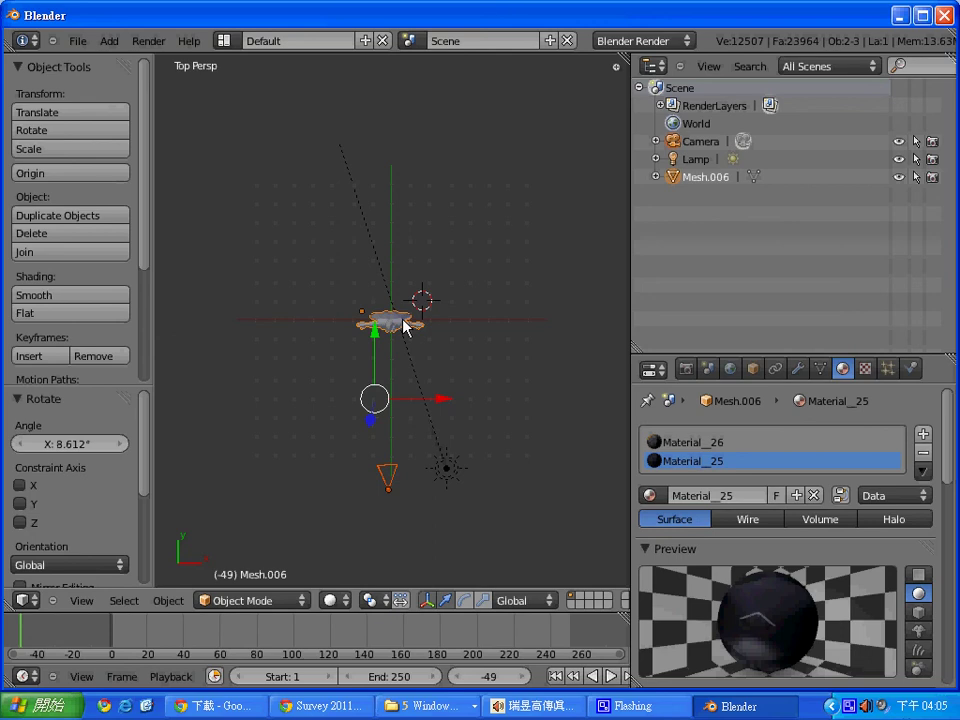
Make the camera track the model with a Track To constraint and test-render.
key("ctrl+t")
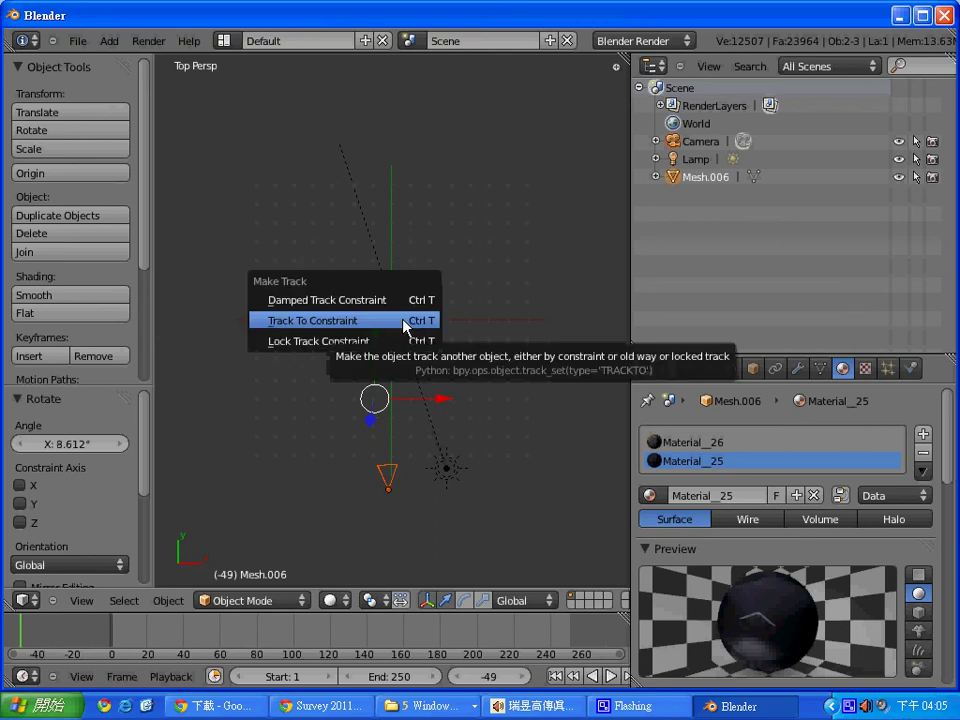
left_click(405, 322)
key("F12")
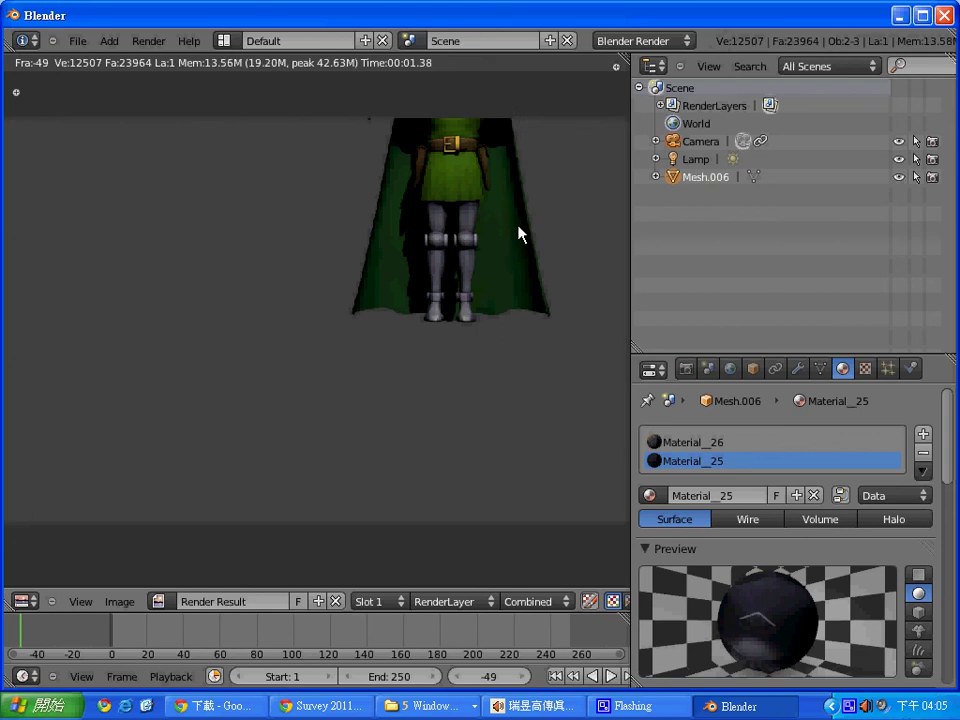
key("Escape")
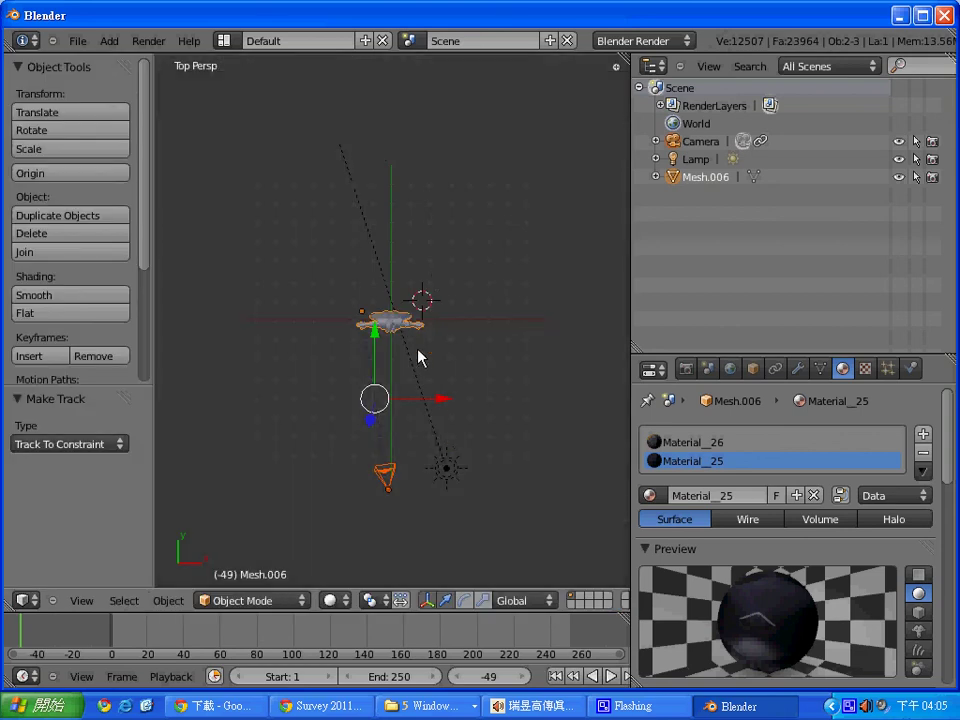
In Right view, raise the model, tilt it -3.195° on X, scale it to 0.736, and render.
key("KP_3")
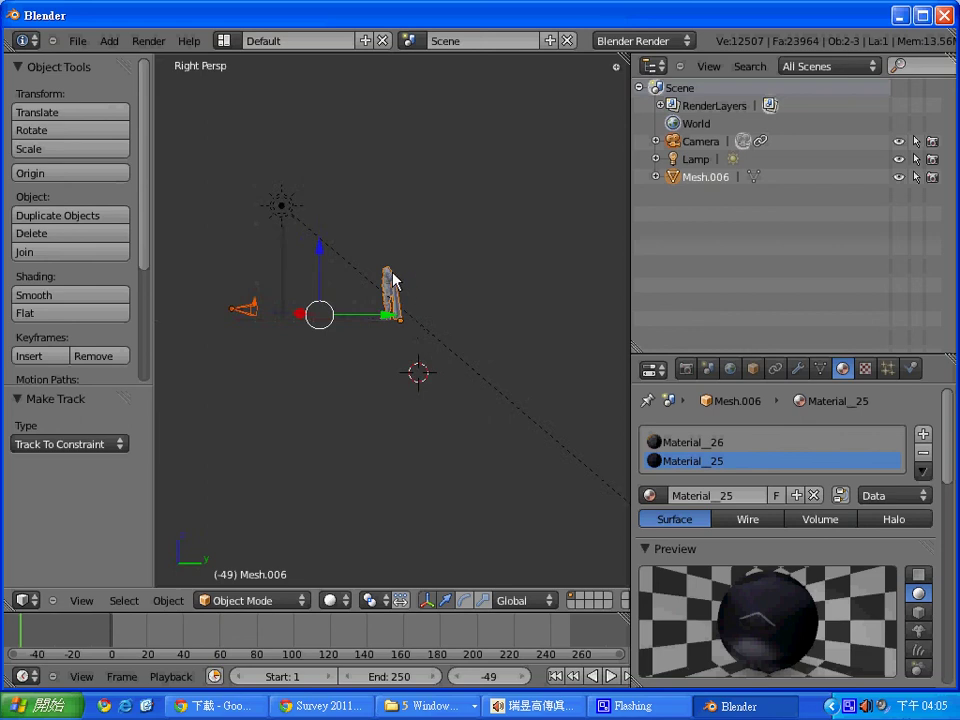
key("g")
left_click(391, 274)
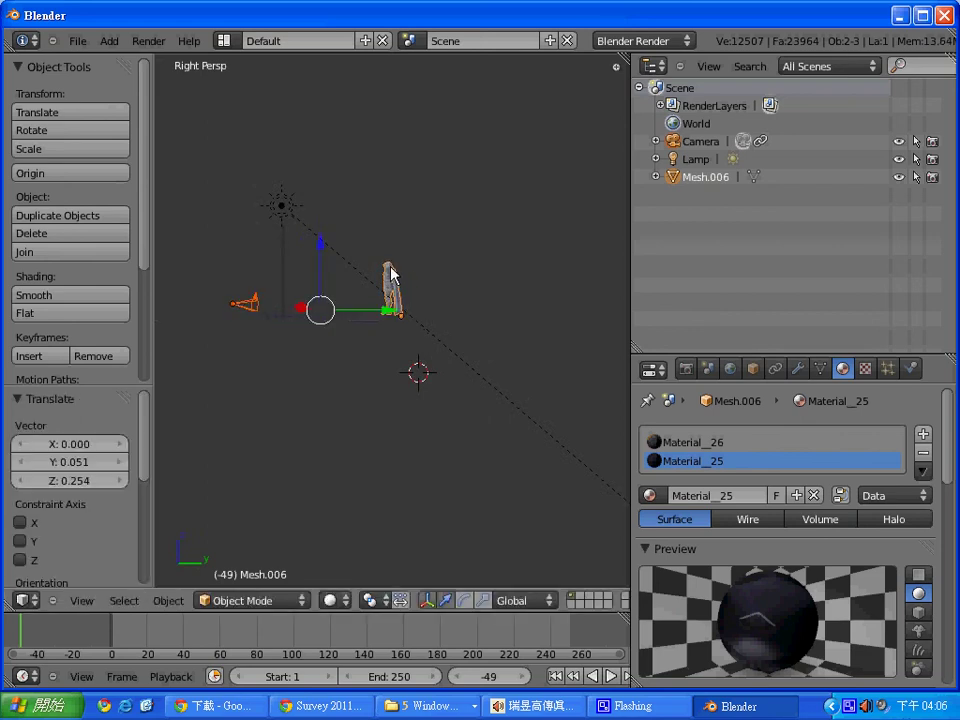
key("r")
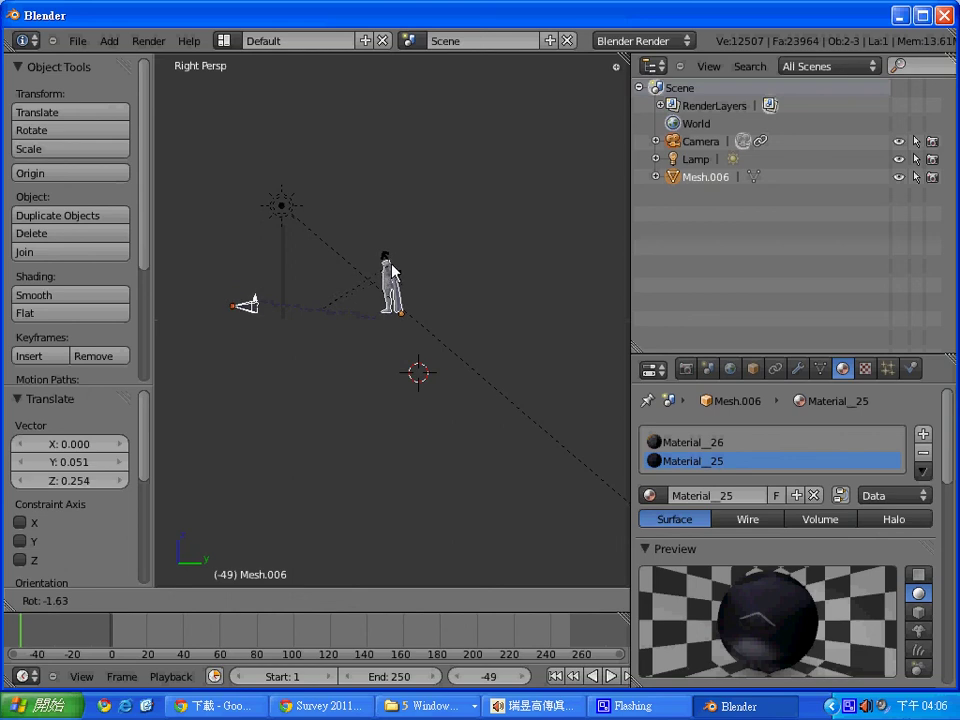
left_click(394, 282)
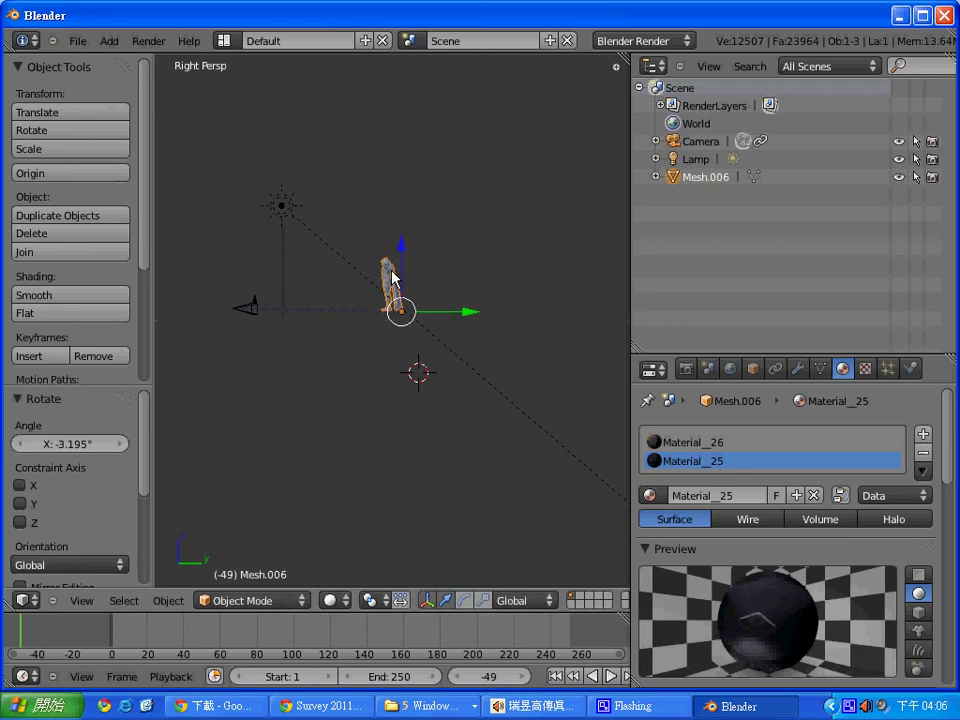
key("s")
left_click(392, 283)
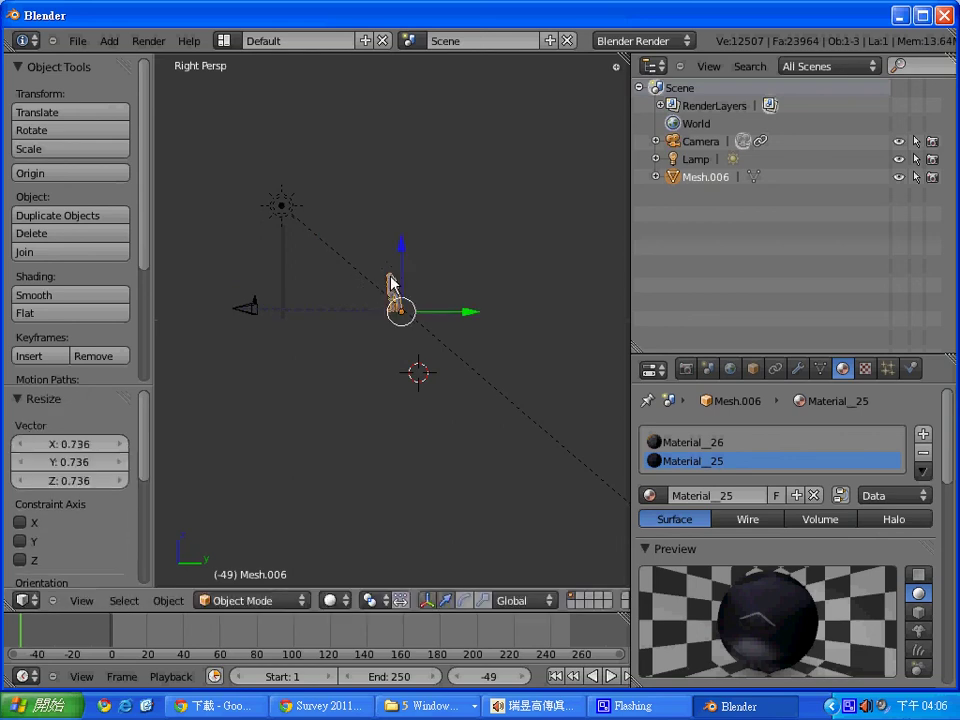
key("F12")
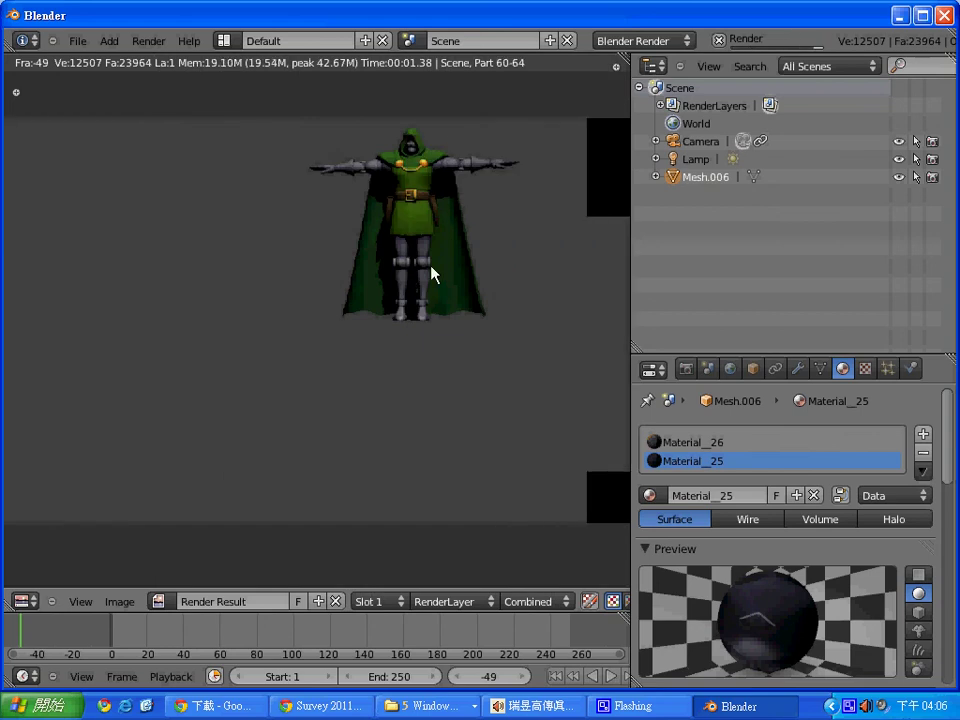
key("Escape")
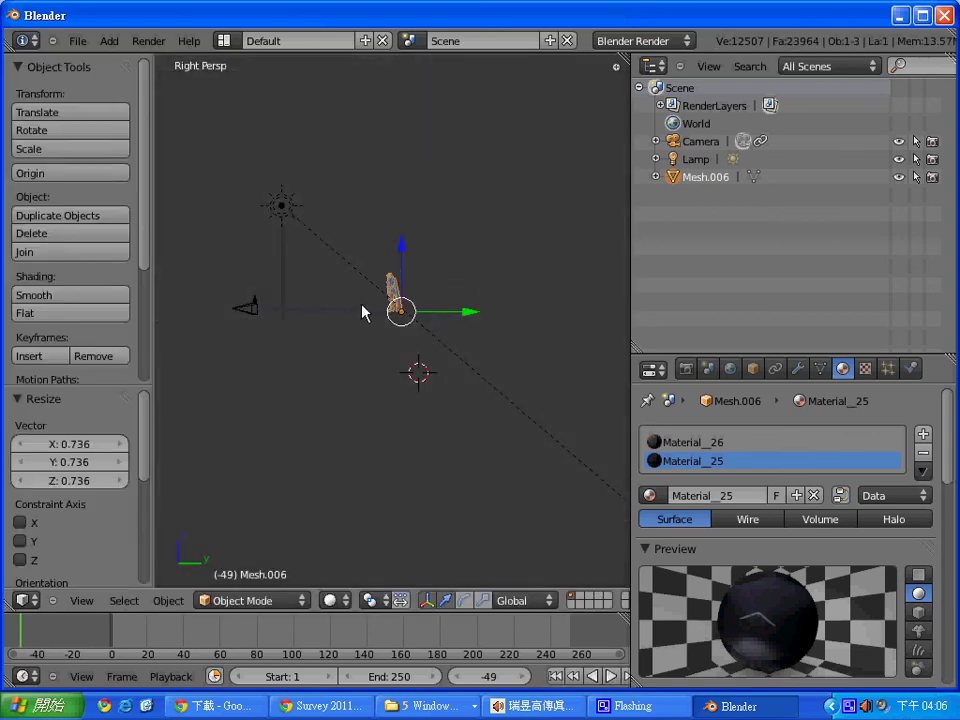
Select the camera and model, then clear the camera's tracking constraint.
right_click(252, 310)
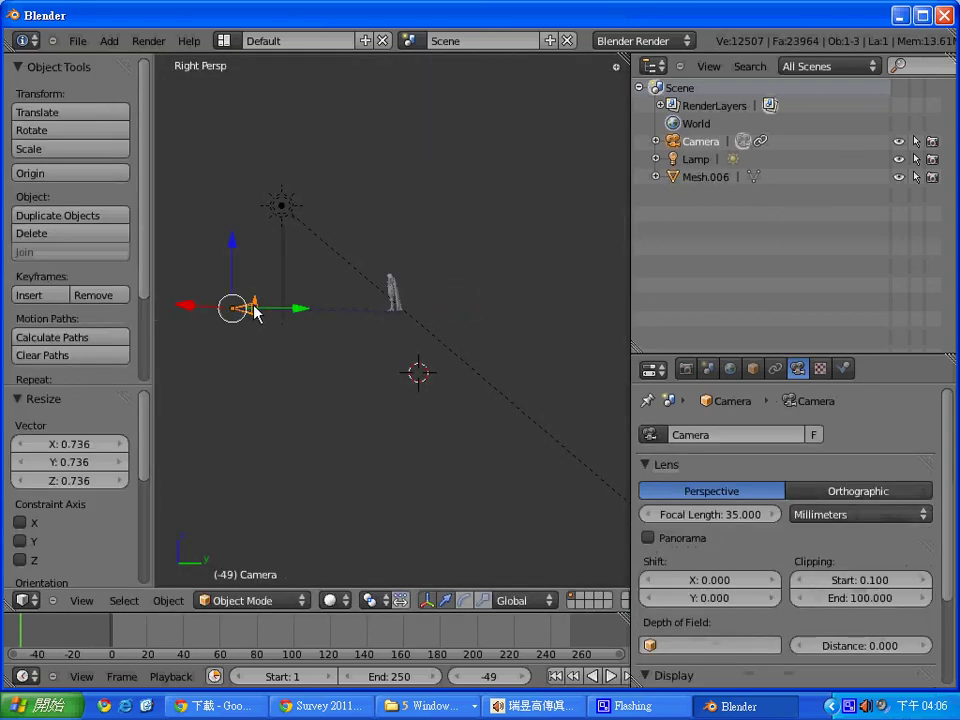
right_click(392, 304, "shift")
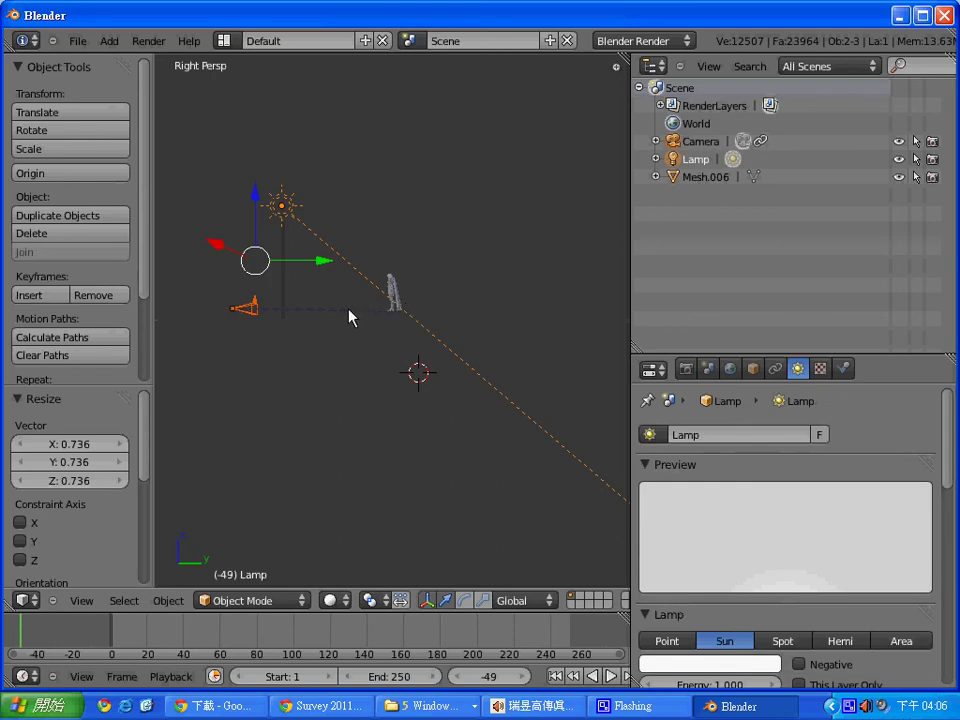
key("ctrl+z")
key("ctrl+shift+z")
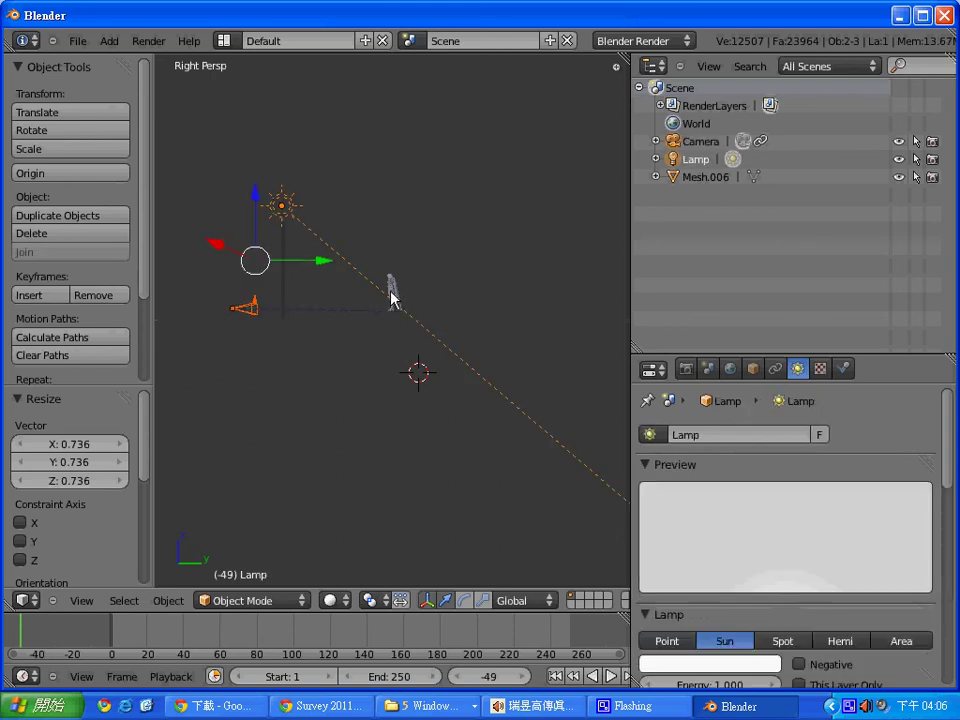
right_click(252, 312)
right_click(394, 289, "shift")
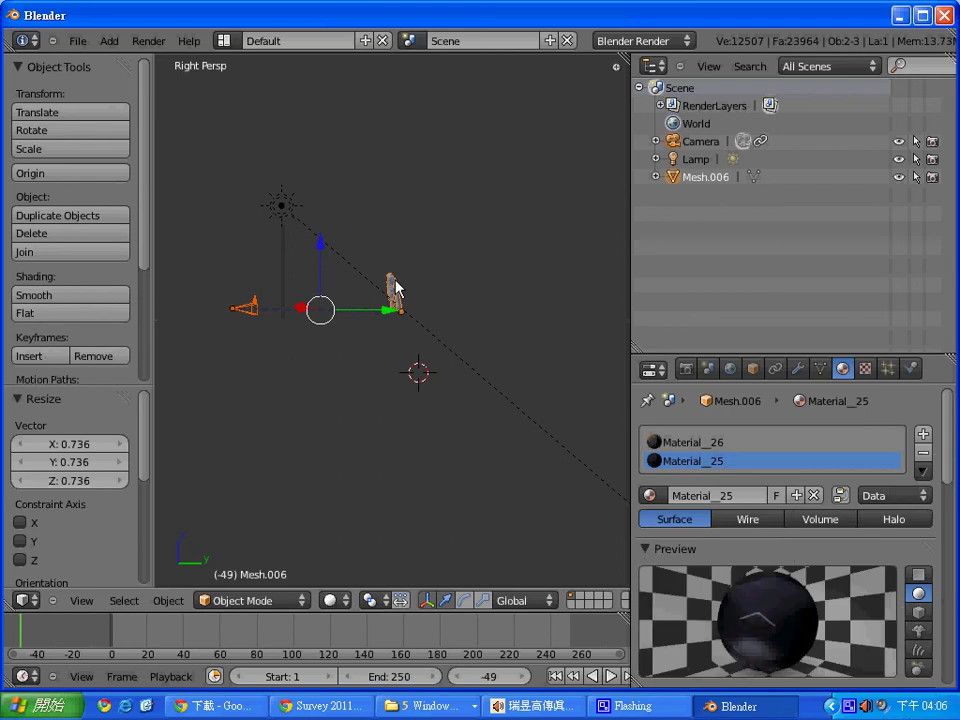
key("alt+t")
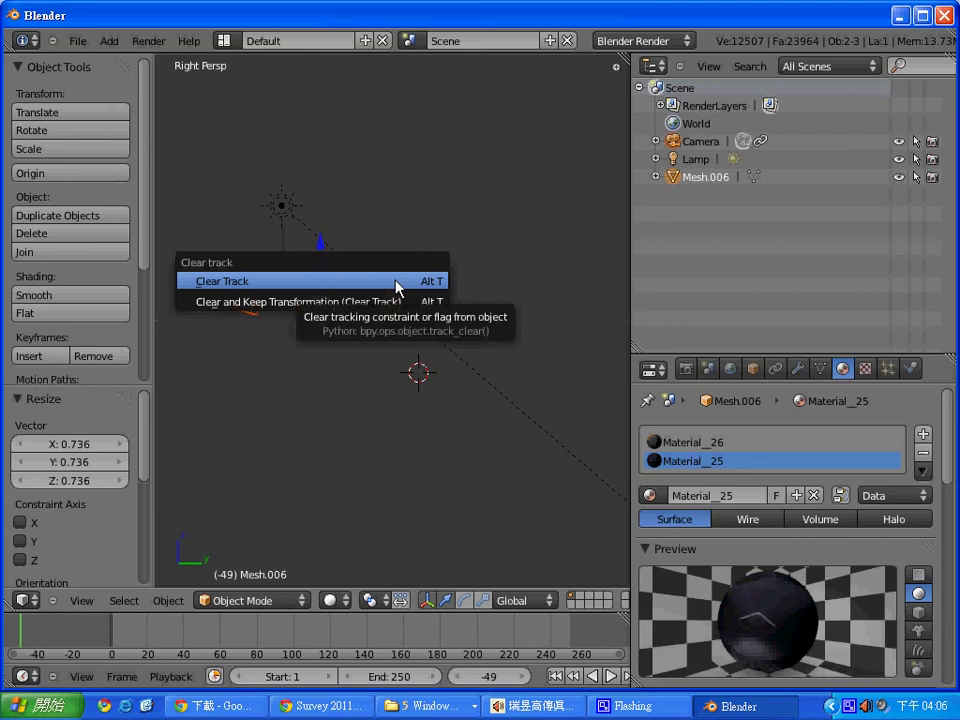
left_click(398, 283)
Rotate the camera alone to -21.576° on X and test-render its view.
right_click(257, 320)
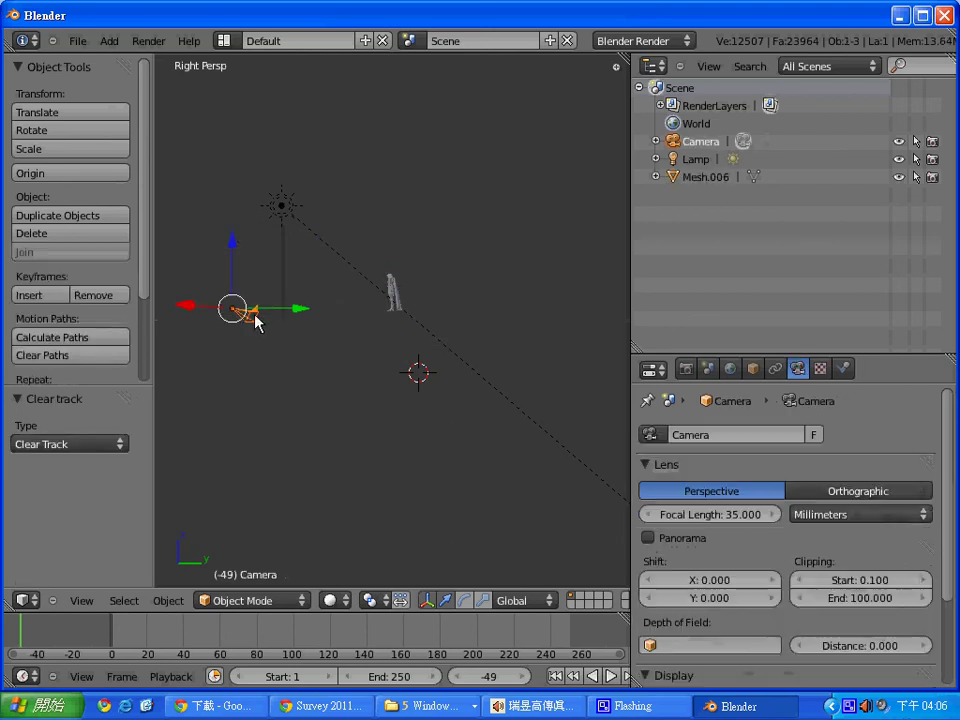
key("r")
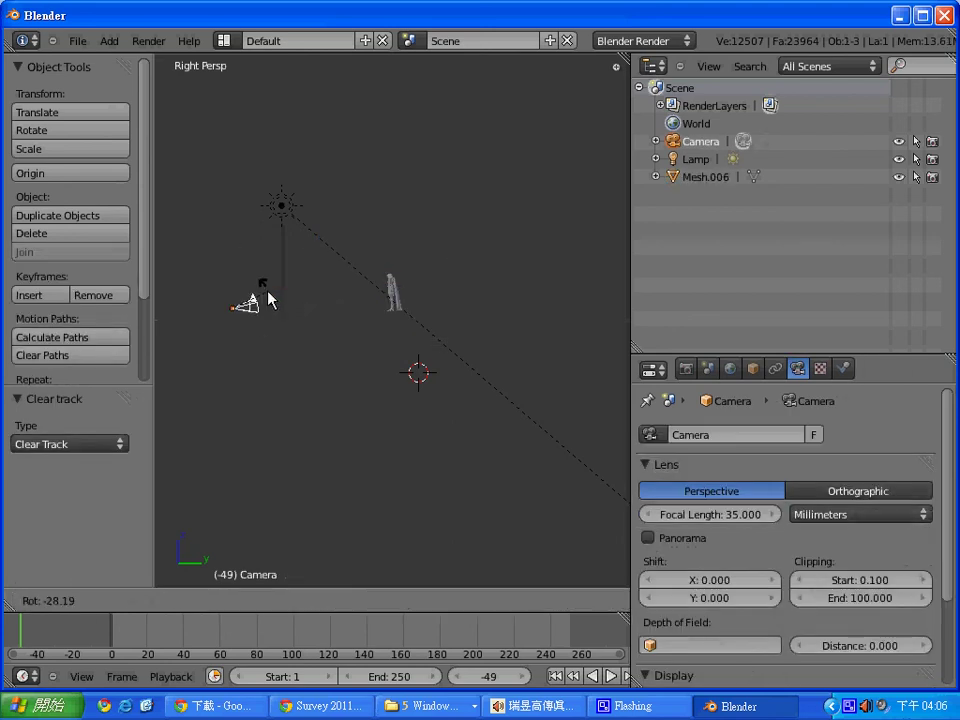
left_click(268, 306)
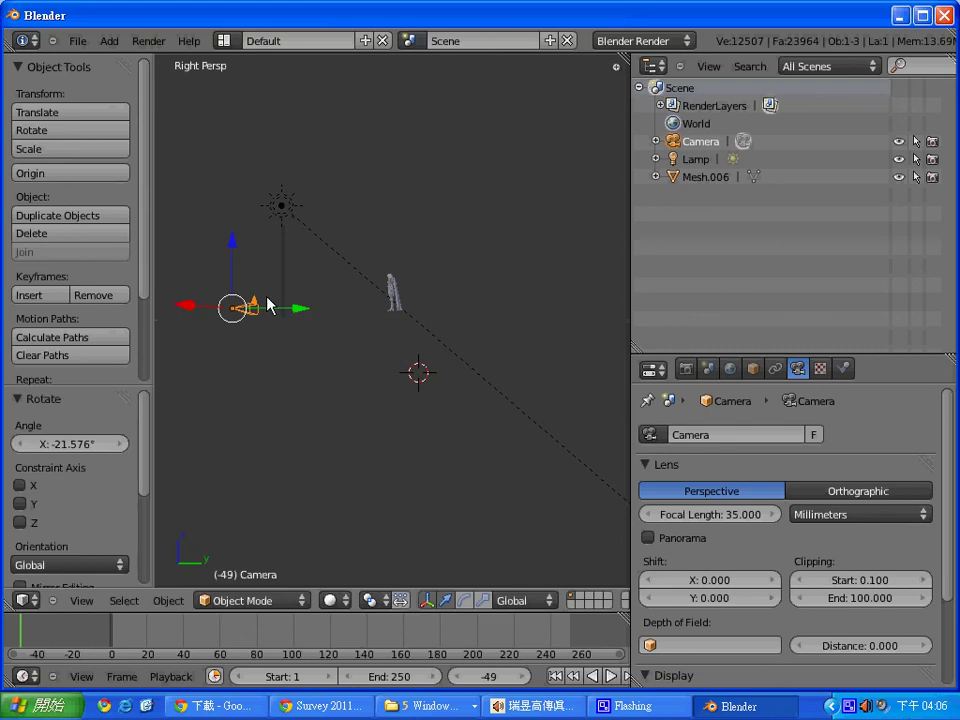
key("F12")
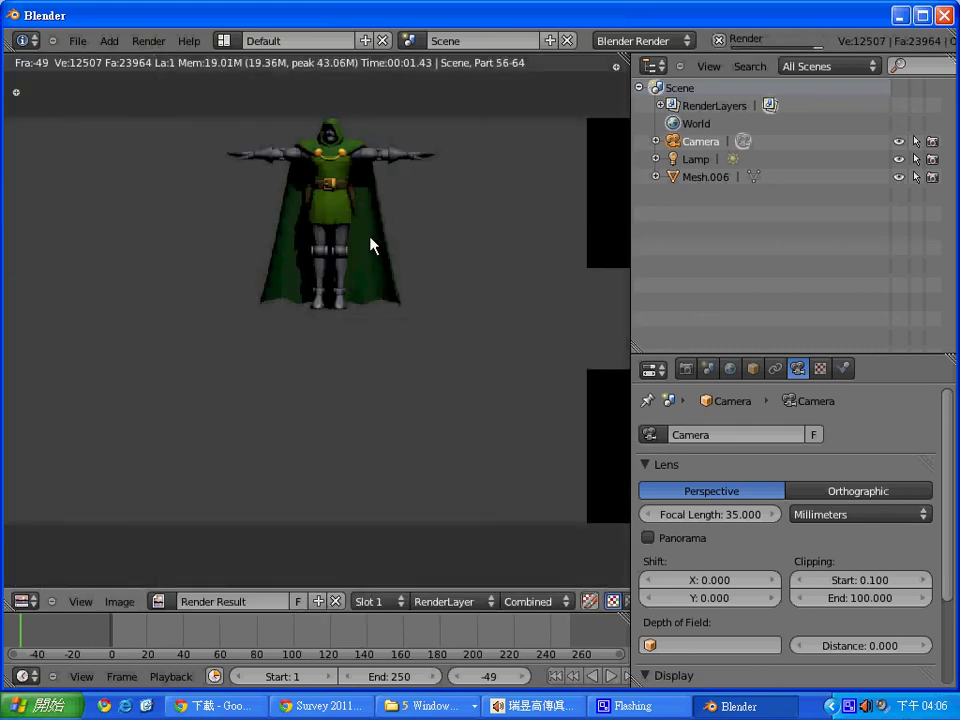
key("Escape")
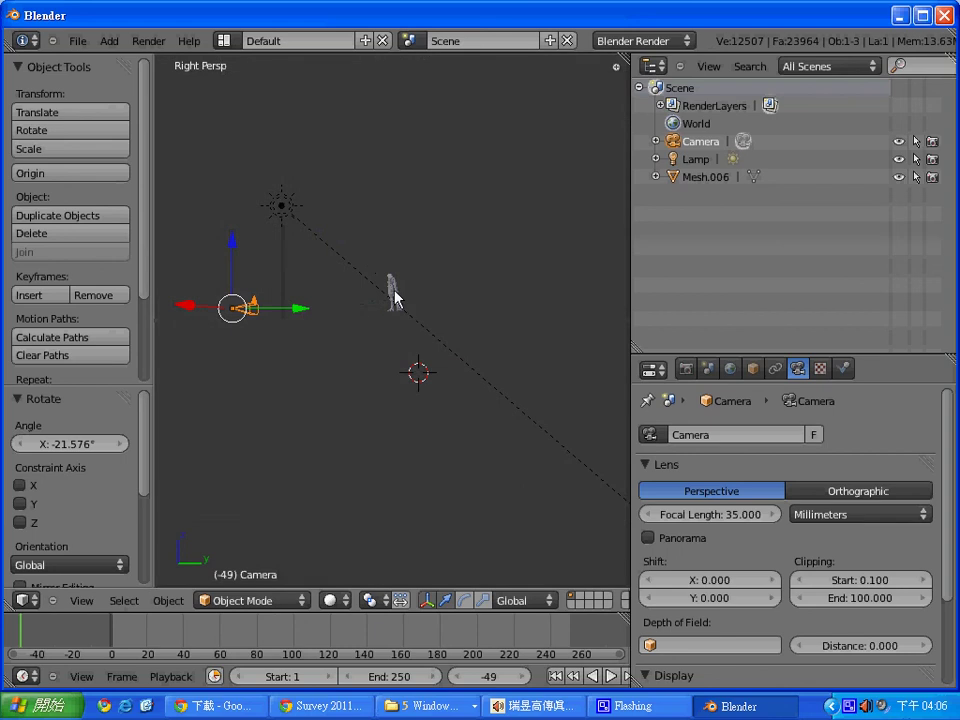
Move the model much closer to the camera and test-render the framing.
right_click(394, 291)
key("g")
left_click(327, 306)
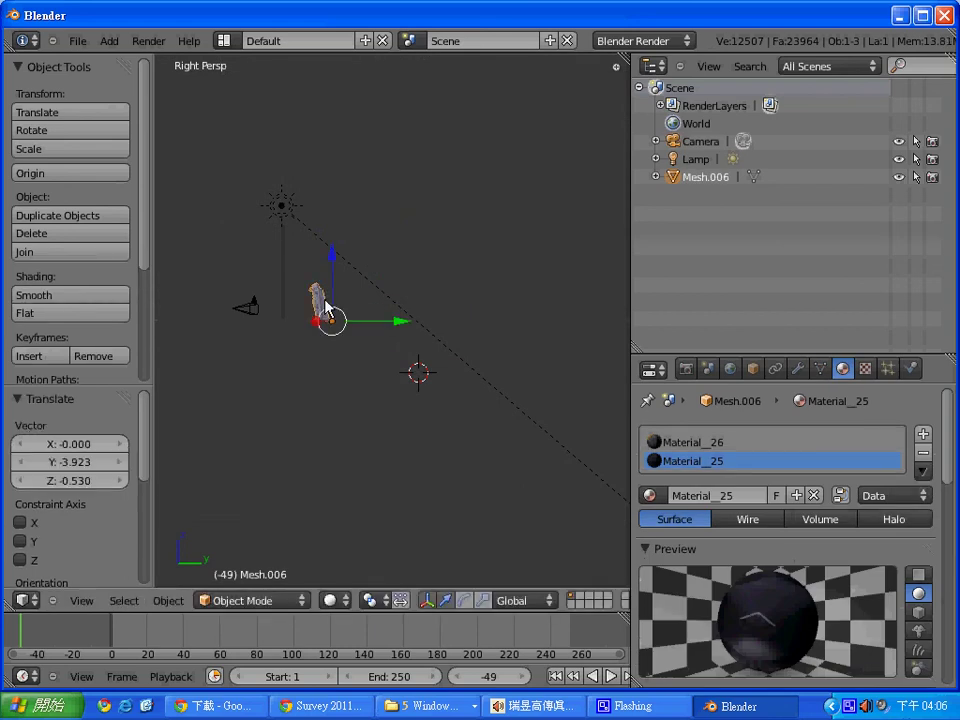
key("F12")
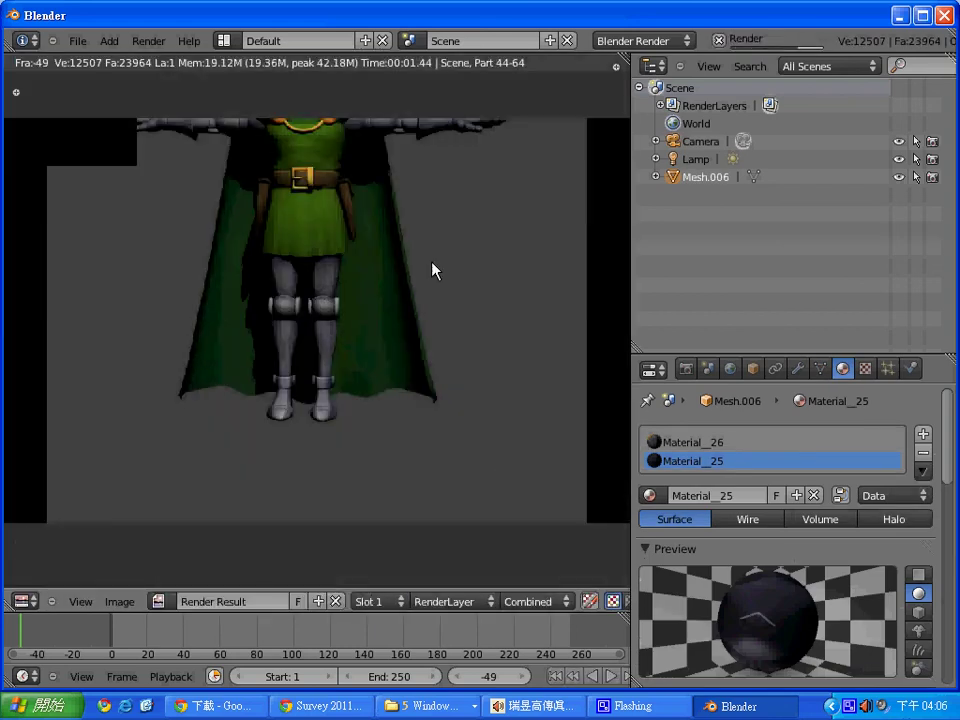
key("Escape")
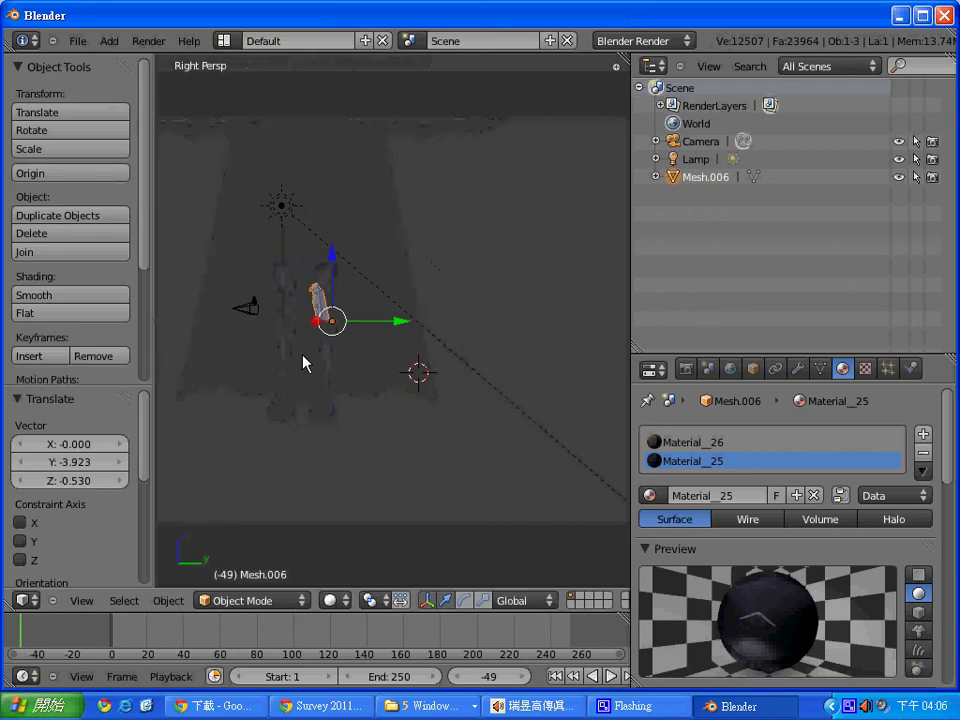
Pull the model slightly back and render the full-body Doctor Doom view.
key("g")
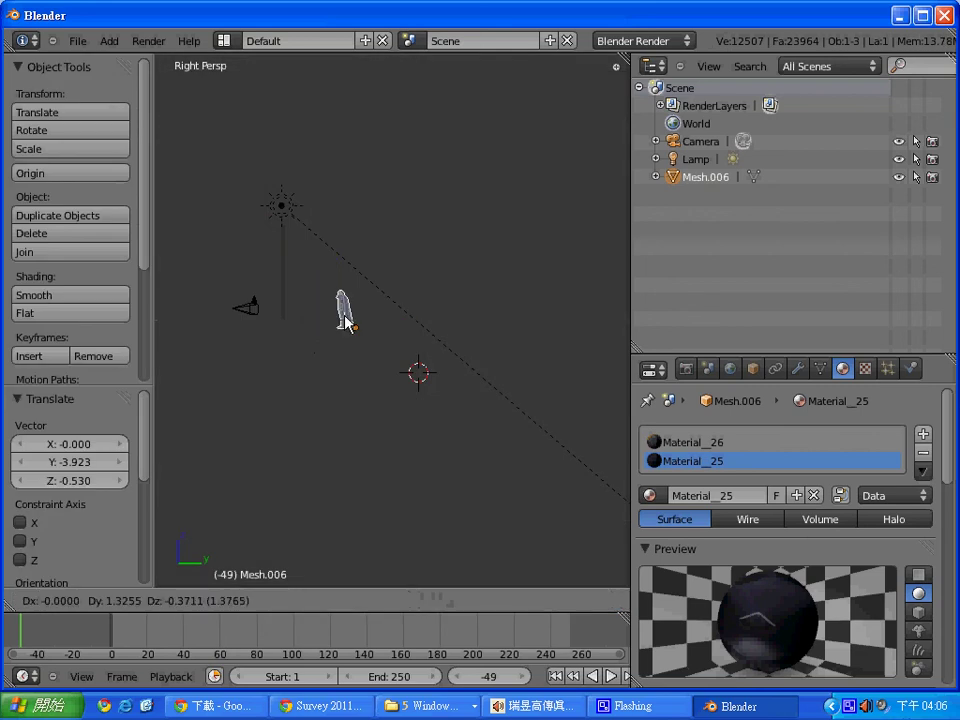
left_click(346, 318)
key("F12")
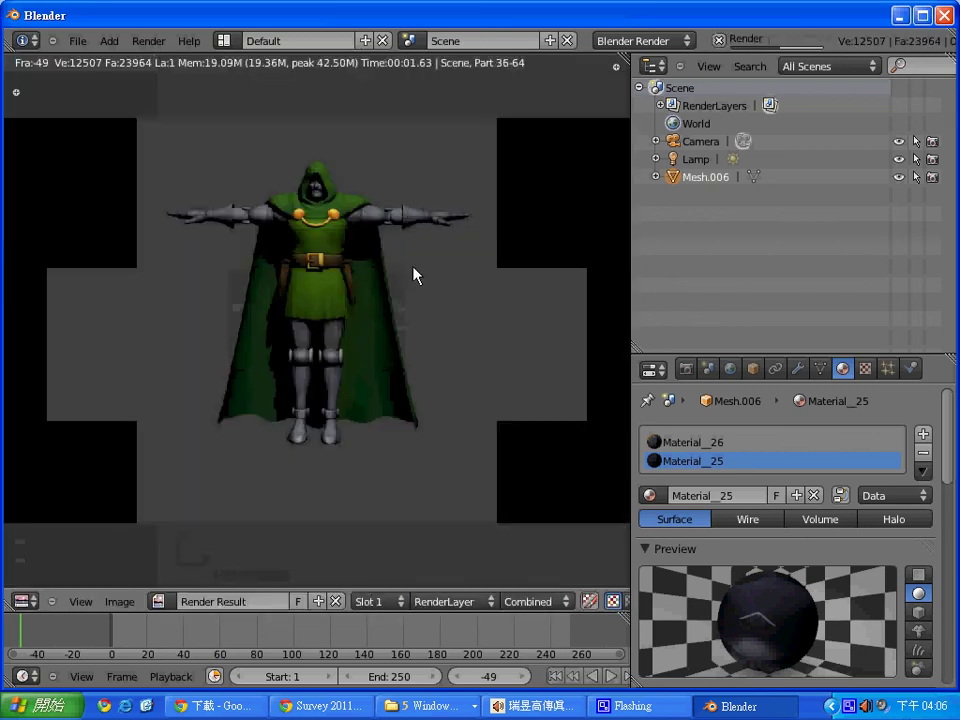